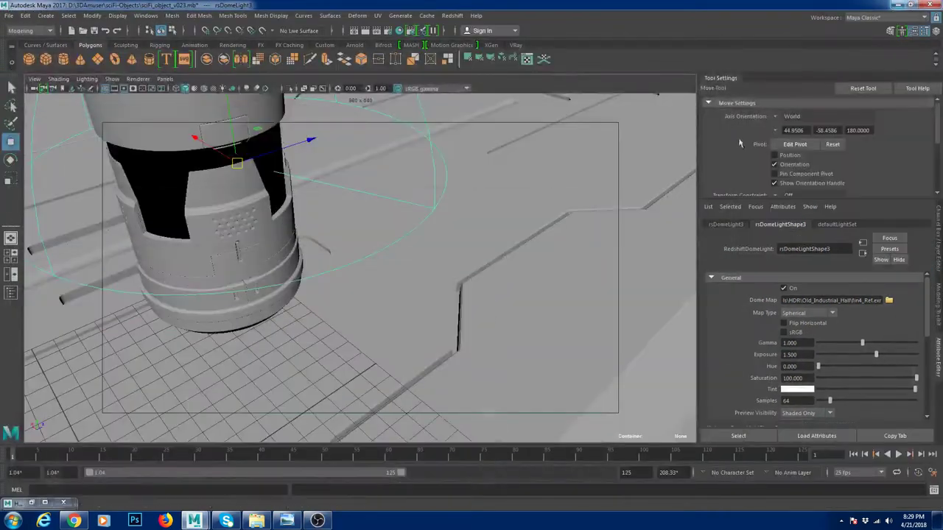
Hide the viewport grid.
alt+right_drag(462, 248, 359, 222)
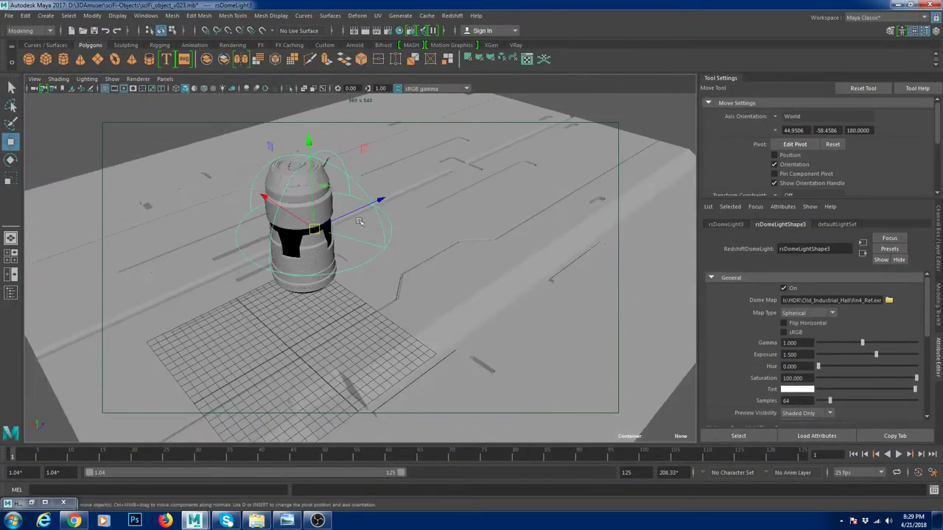
alt+drag(375, 289, 405, 296)
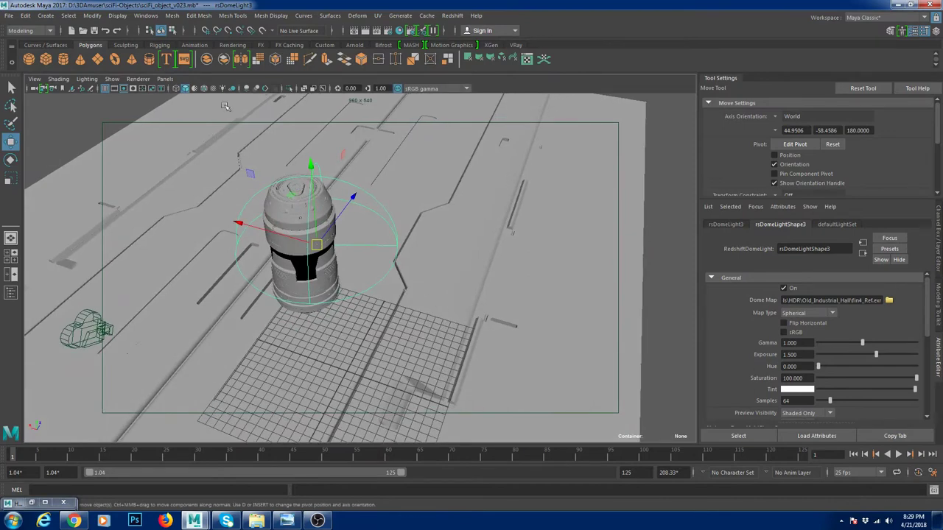
click(109, 88)
alt+drag(423, 299, 355, 268)
scroll(312, 238, up, 3)
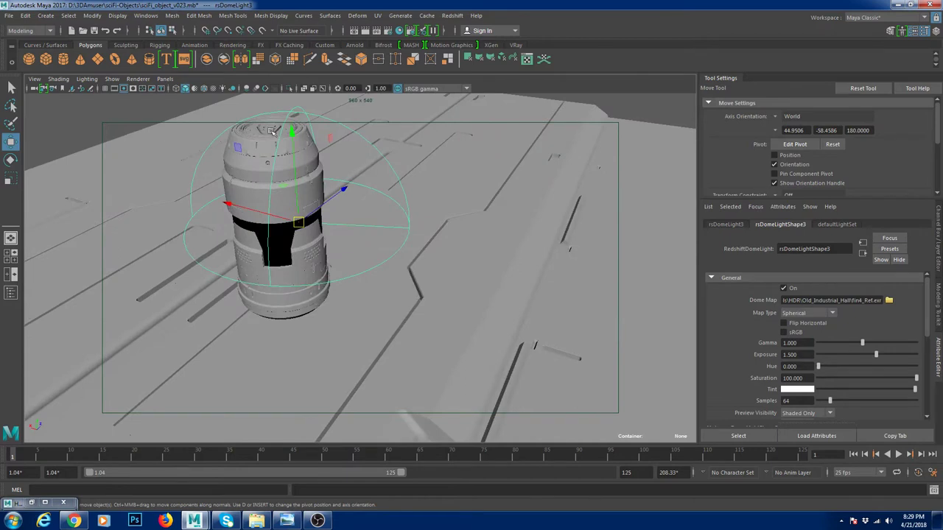
Move the dome light straight down to near the base of the grenade model, at about 1.09 in Translate Y.
drag(293, 143, 295, 211)
alt+drag(336, 246, 442, 220)
scroll(376, 230, down, 6)
Select the floor mesh and open the Outliner, placing its window clear of the model.
click(428, 215)
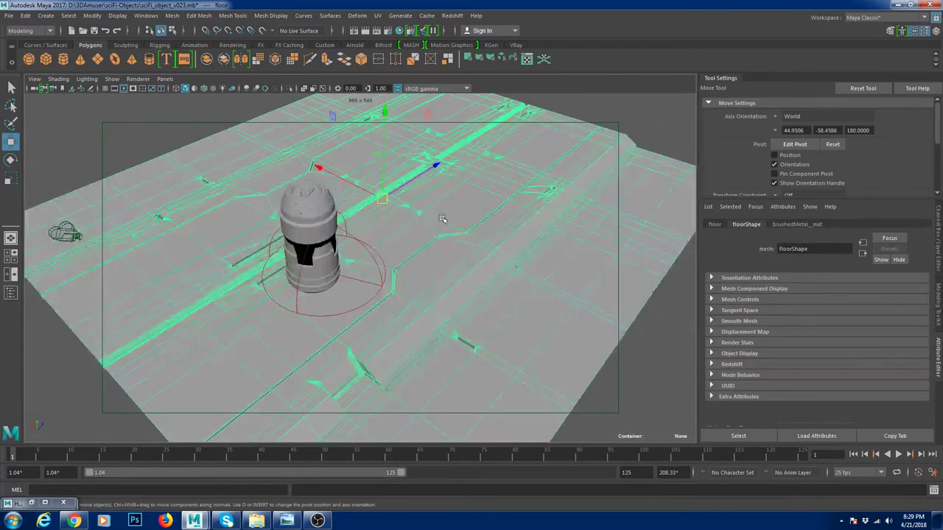
click(11, 292)
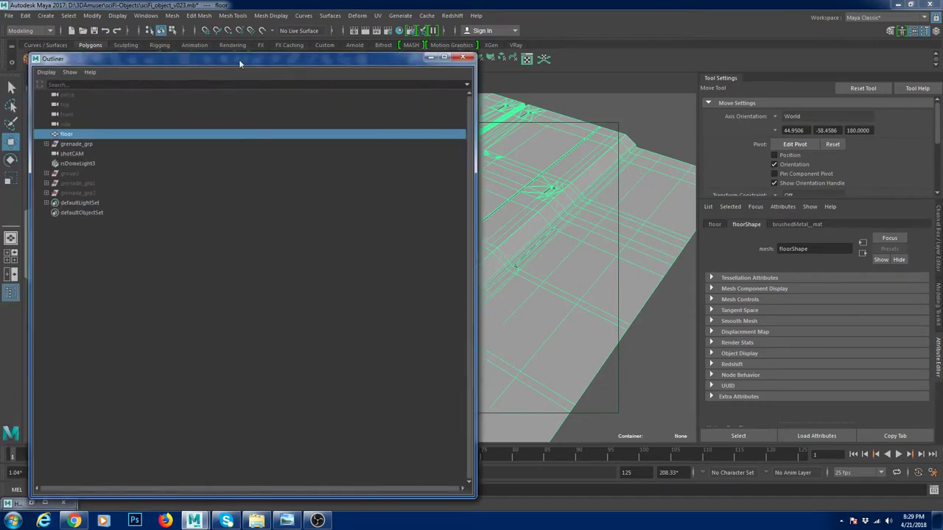
drag(238, 59, 410, 64)
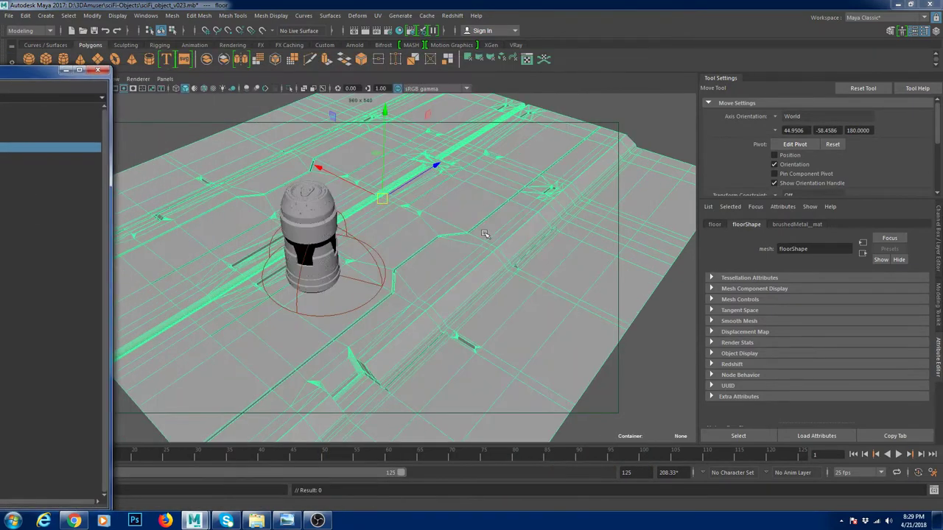
Examine the floor panels and the grenade's top part from several angles, ending with the floor selected.
alt+drag(471, 294, 568, 175)
click(455, 322)
alt+drag(465, 312, 420, 350)
alt+middle_drag(476, 227, 389, 351)
alt+drag(364, 300, 352, 234)
click(217, 218)
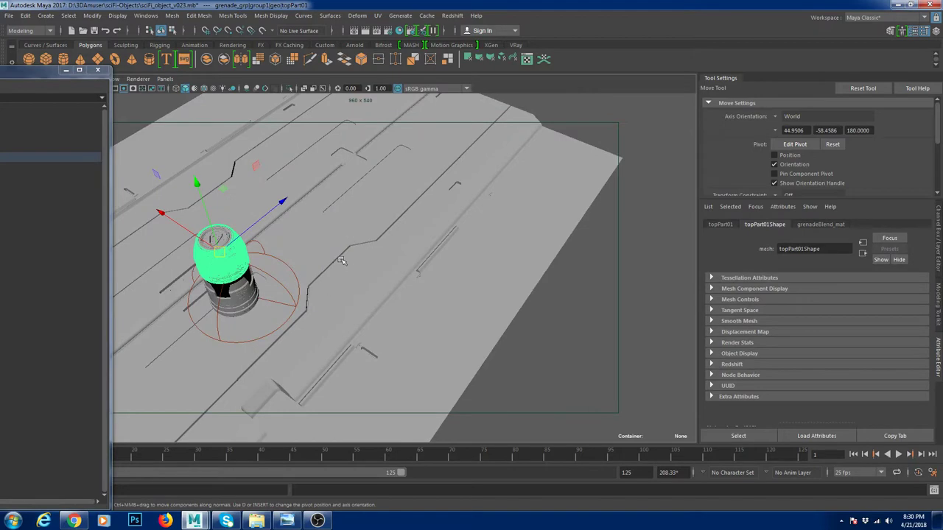
alt+middle_drag(298, 319, 393, 268)
alt+right_drag(393, 268, 406, 281)
click(282, 347)
alt+right_drag(465, 327, 373, 335)
alt+drag(373, 335, 524, 314)
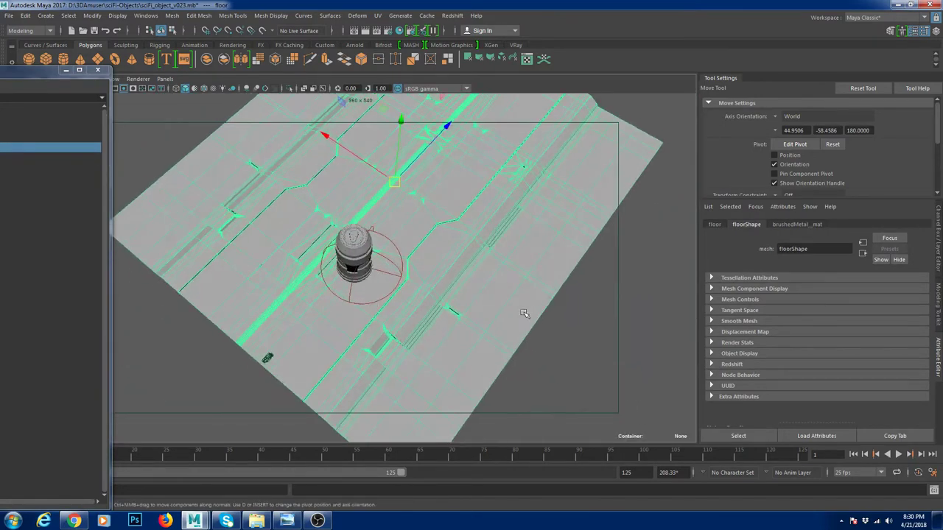
Assign a new RedshiftMaterial to the floor mesh and move the Outliner window out of the way.
click(804, 225)
scroll(468, 162, up, 3)
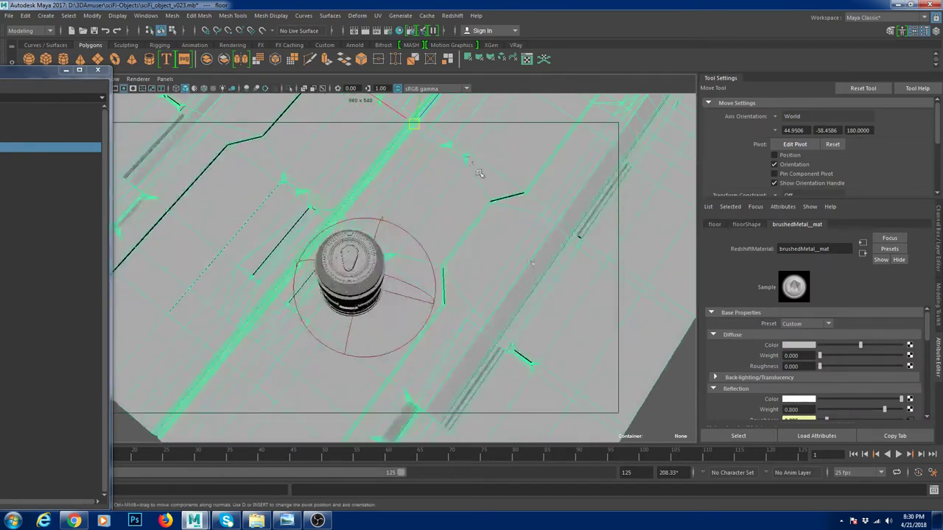
right_drag(465, 159, 461, 414)
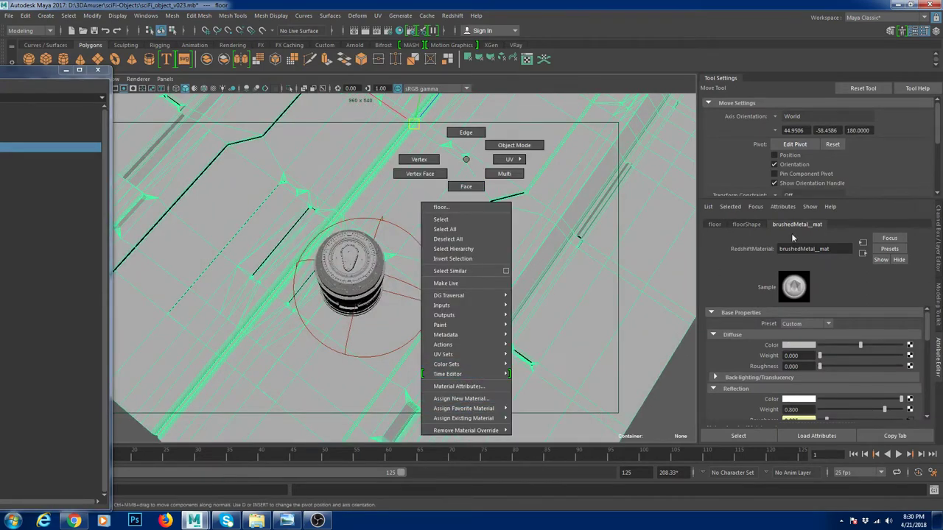
click(485, 400)
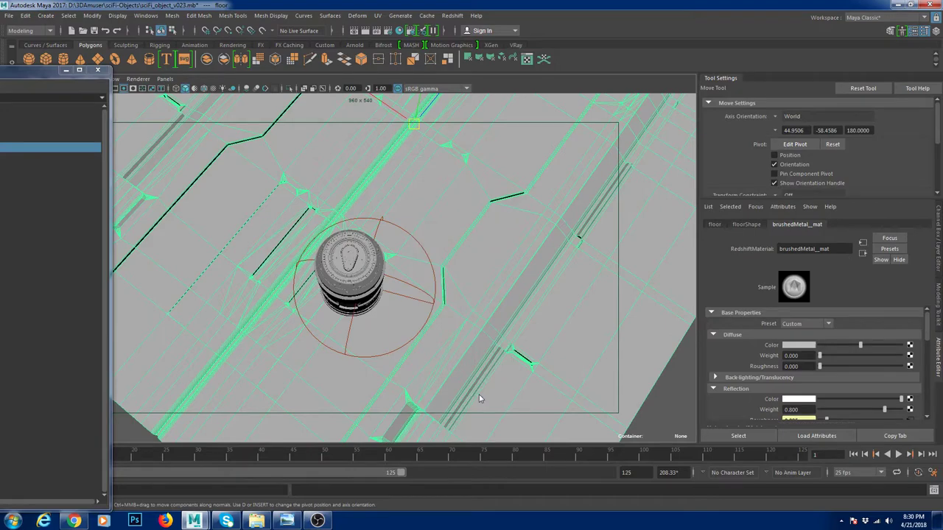
text(red)
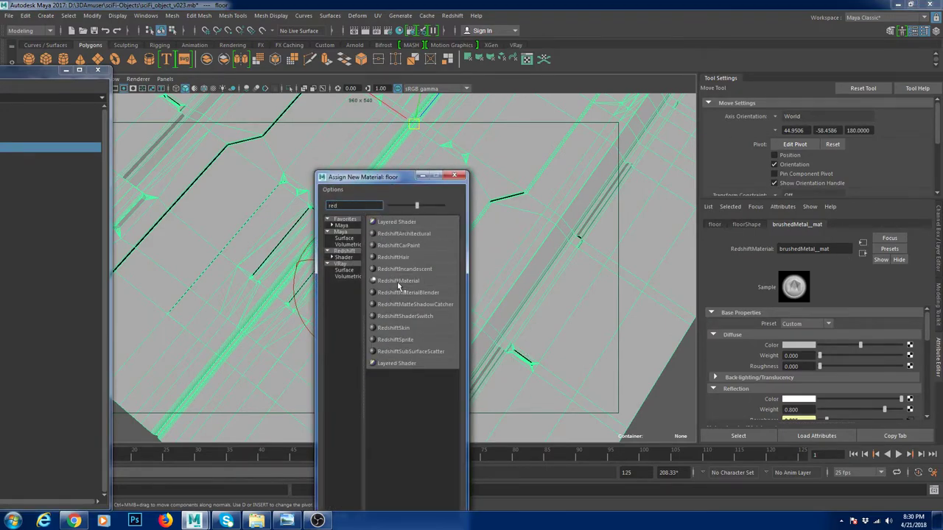
click(398, 285)
alt+drag(473, 328, 487, 287)
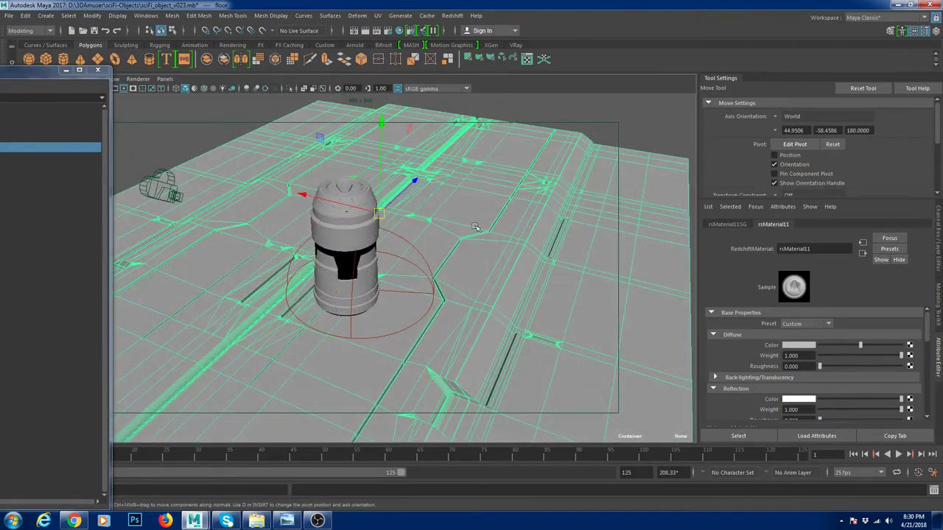
drag(47, 71, 0, 72)
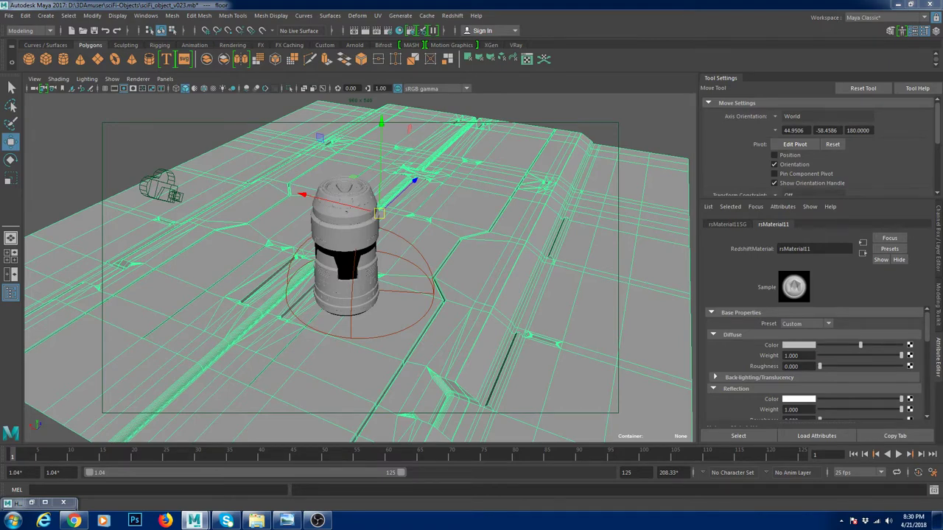
Set the new floor material's preset to Aluminium and review its reflection and Fresnel settings.
click(803, 325)
scroll(806, 372, down, 2)
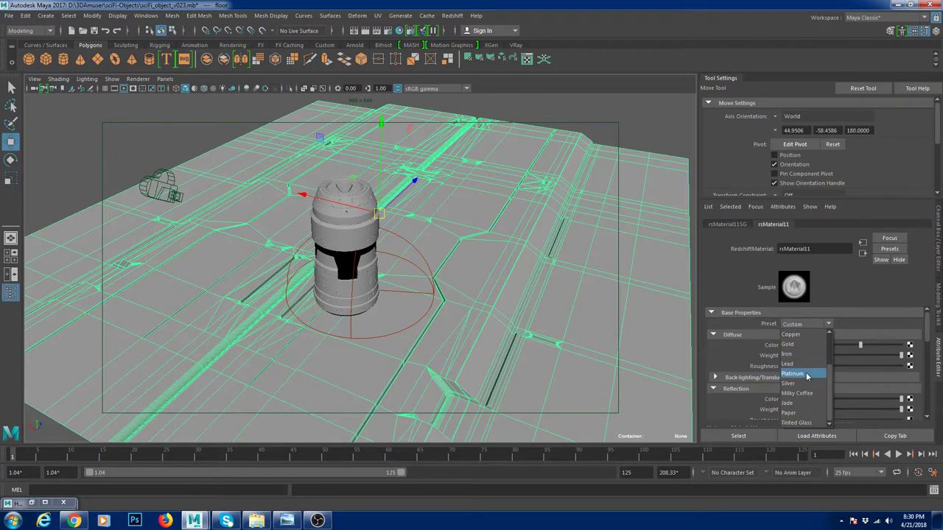
click(795, 335)
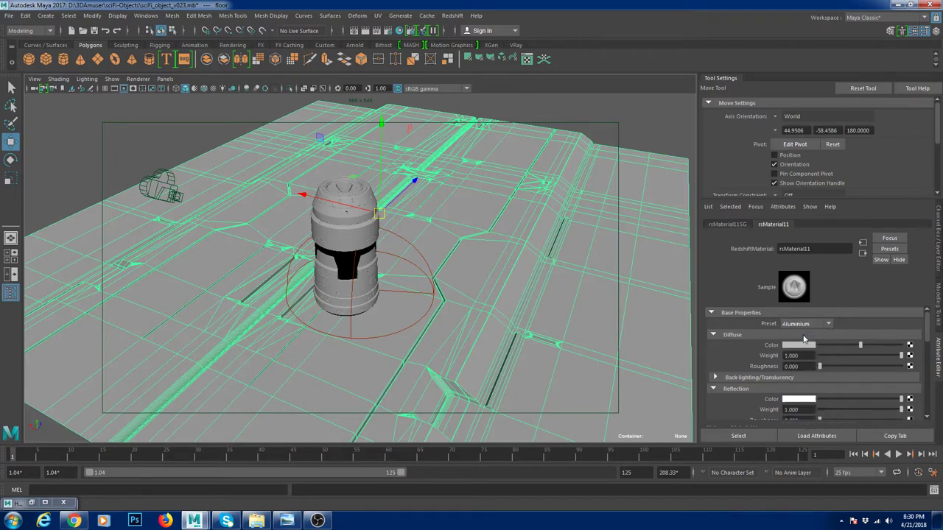
scroll(825, 350, down, 2)
scroll(825, 350, down, 1)
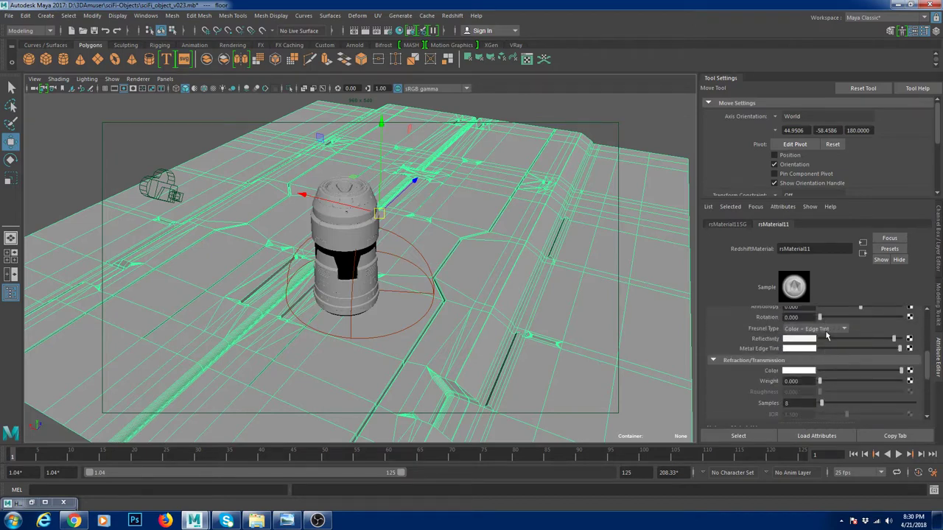
scroll(828, 346, down, 1)
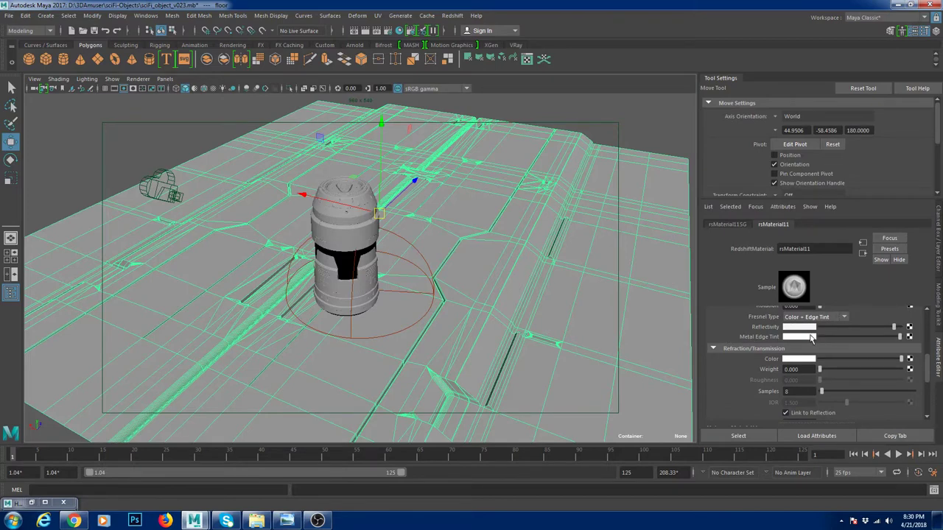
scroll(787, 354, up, 3)
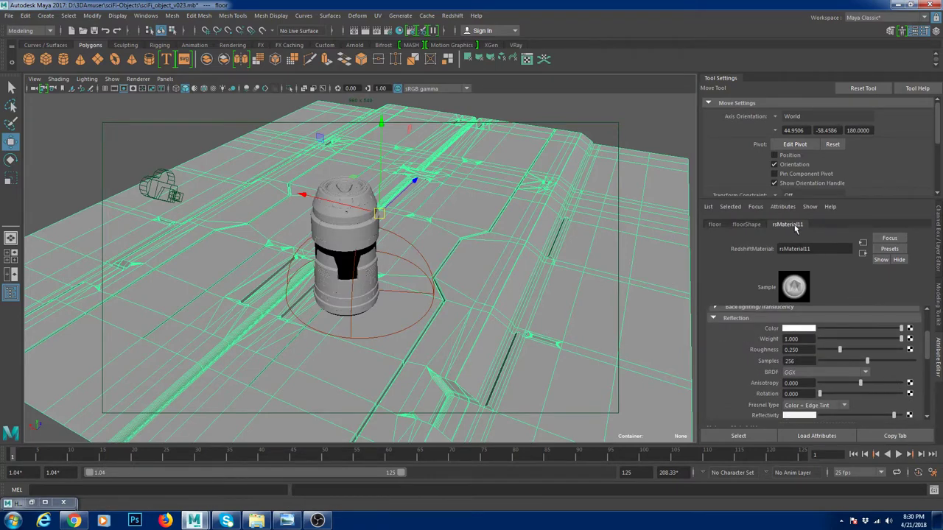
Reassign the existing brushedMetal__mat to the floor and open the ramp node connected to its reflection roughness.
mouse_move(489, 195)
right_down()
mouse_move(536, 407)
mouse_move(517, 453)
mouse_move(563, 449)
mouse_move(566, 303)
right_up()
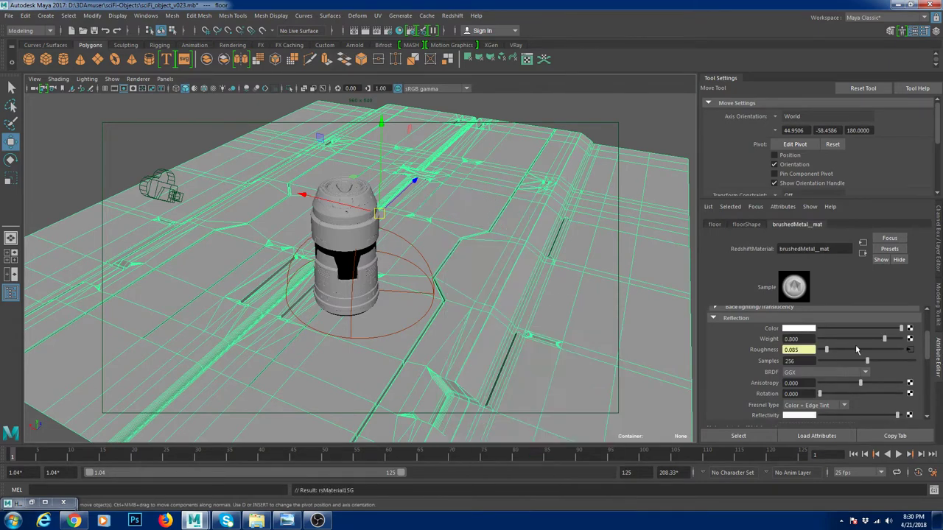
scroll(879, 366, up, 1)
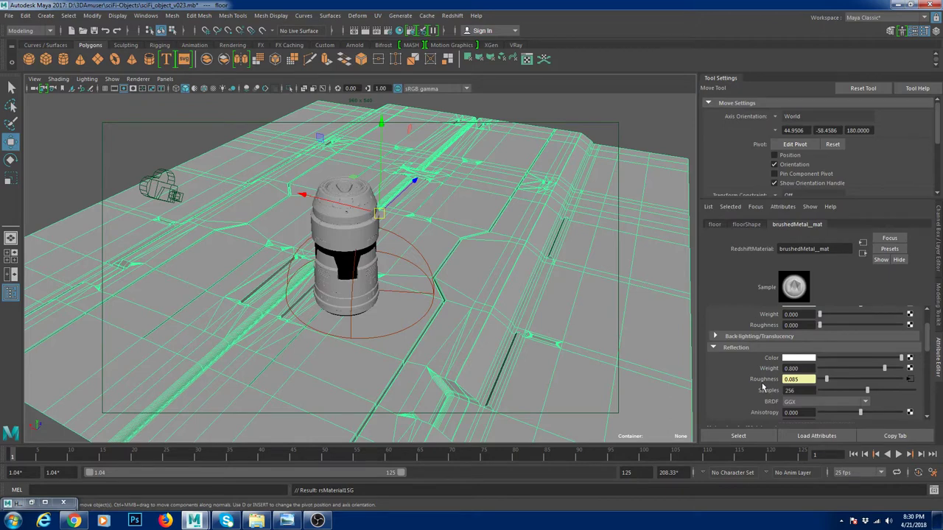
scroll(825, 385, up, 1)
click(909, 408)
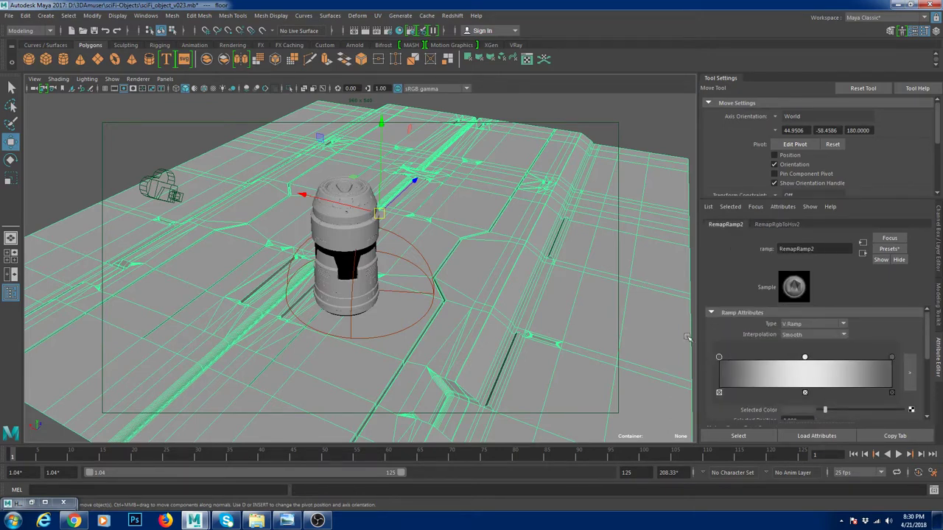
Select the whole grenade group1 by way of its bottom part and hide it.
click(321, 281)
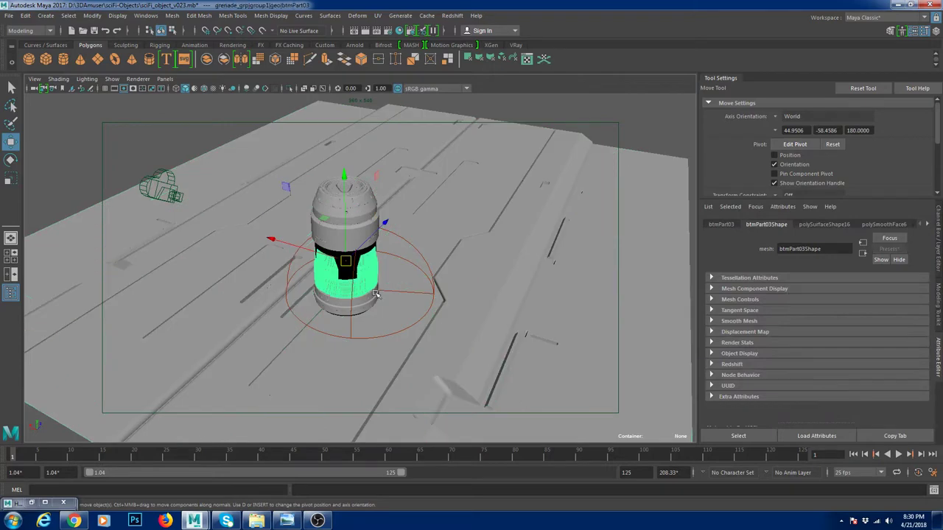
key(Up)
key(Up)
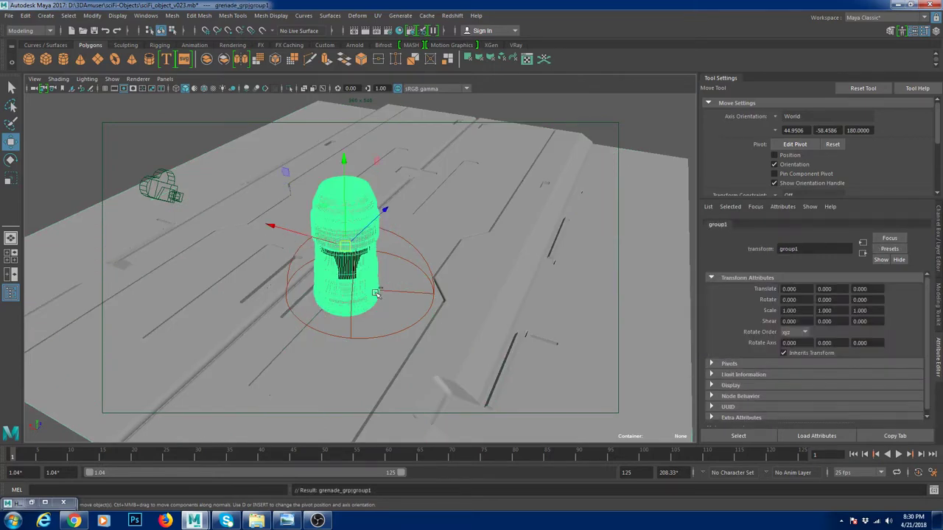
key(ctrl+h)
Delete the portal light rsPortalLight1 above the floor.
click(413, 251)
alt+drag(354, 224, 388, 236)
scroll(391, 257, up, 5)
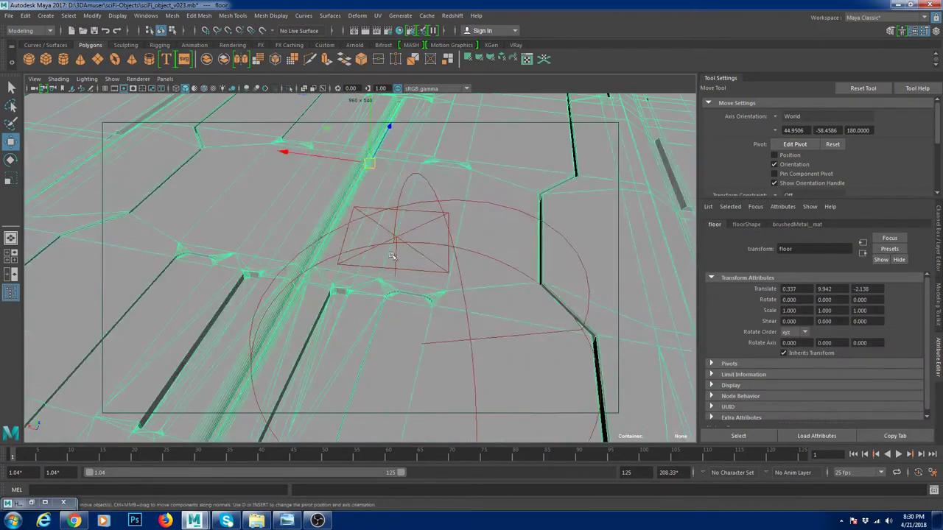
click(397, 265)
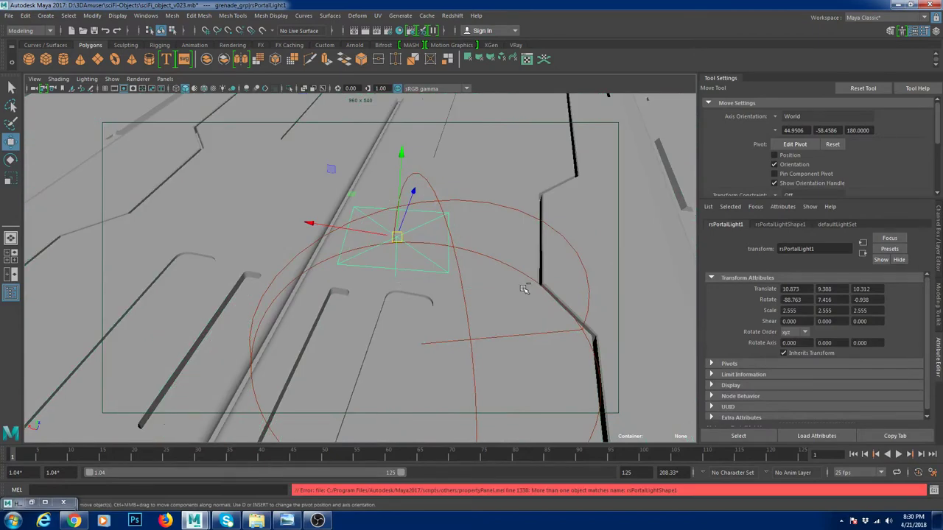
key(Delete)
Select the dome light, look over the available Redshift light types, and inspect the dome from floor level.
click(435, 194)
scroll(442, 206, down, 5)
mouse_move(457, 247)
alt+mouse_down()
mouse_move(471, 216)
mouse_move(471, 244)
alt+mouse_up()
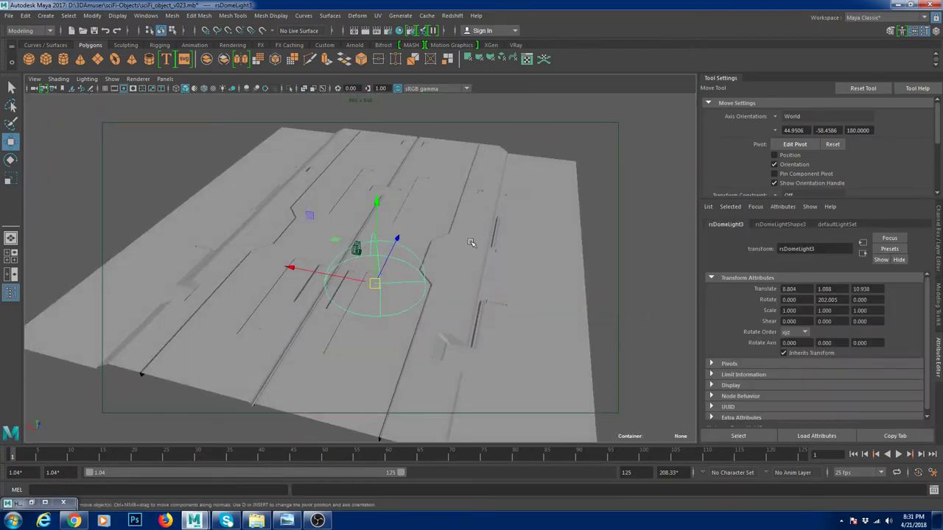
click(452, 15)
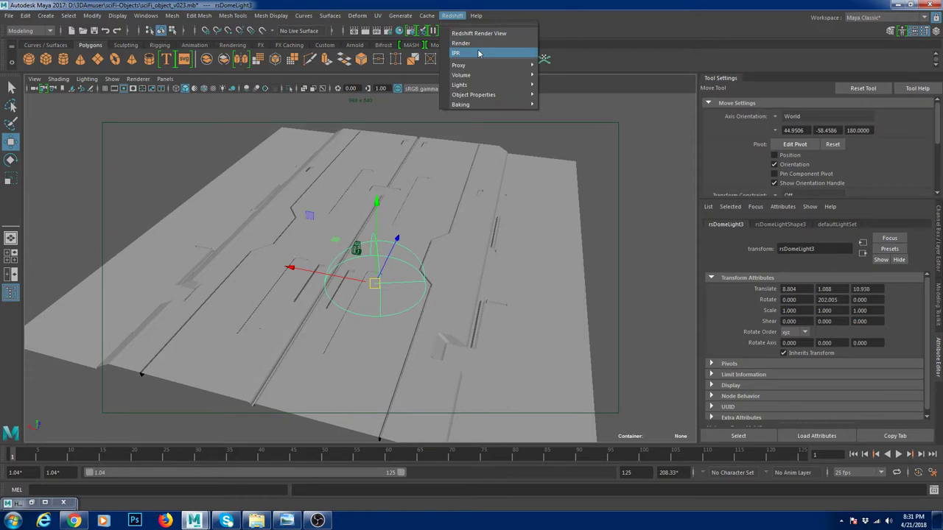
mouse_move(508, 85)
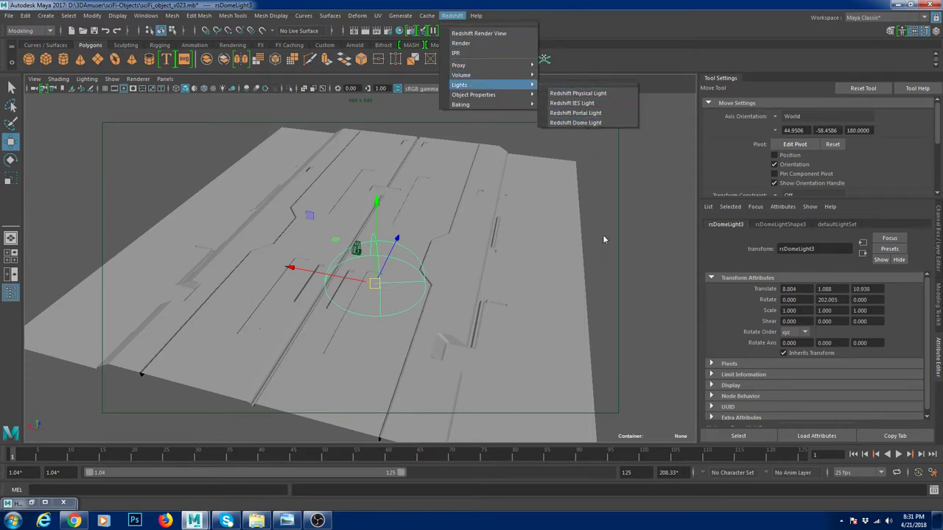
alt+drag(600, 183, 516, 199)
alt+right_drag(516, 198, 518, 288)
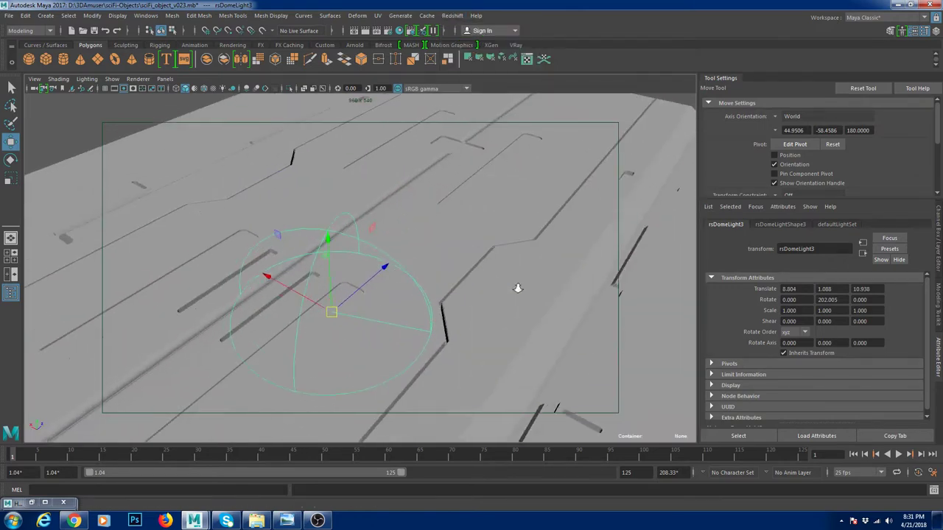
alt+middle_drag(518, 288, 548, 268)
alt+right_drag(361, 258, 407, 283)
alt+drag(407, 284, 335, 197)
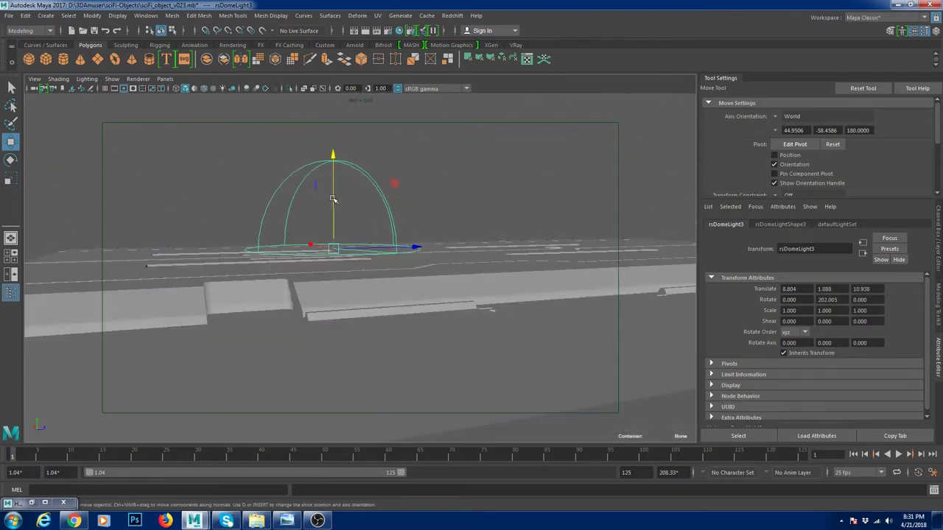
Copy the dome light's Dome Map file path and paste it into the address of a new Windows Explorer window.
click(780, 224)
triple_click(862, 300)
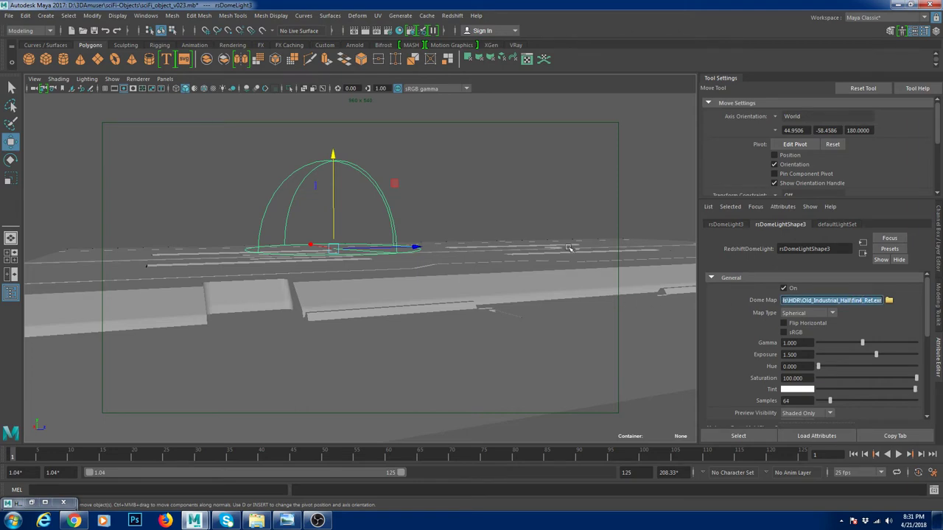
key(ctrl+c)
key(super+e)
click(301, 20)
key(ctrl+v)
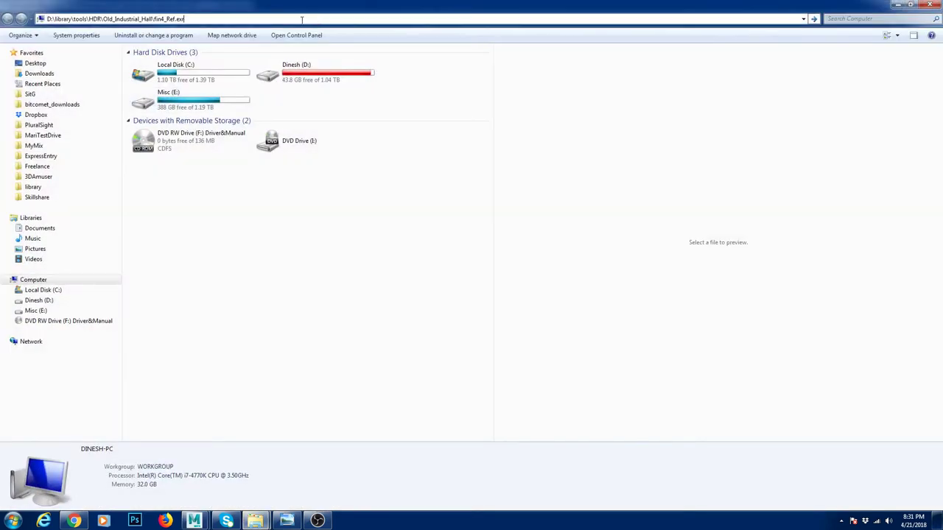
Shorten the pasted path to the folder D:\library\tools\HDR\Old_Industrial_Hall and open that folder.
key(Delete)
key(Delete)
key(Delete)
key(Delete)
key(Delete)
key(Delete)
key(Delete)
key(Delete)
key(Delete)
key(Delete)
key(Return)
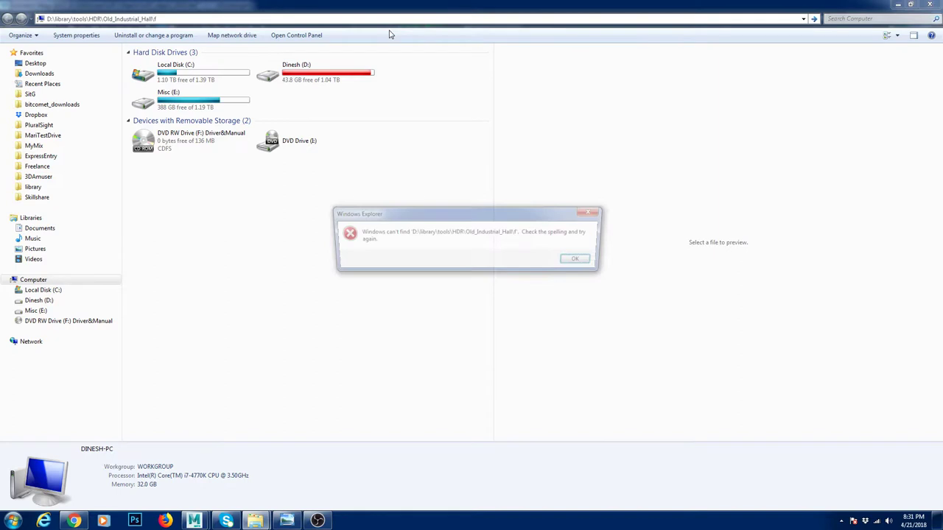
click(581, 262)
click(171, 20)
key(shift+Left)
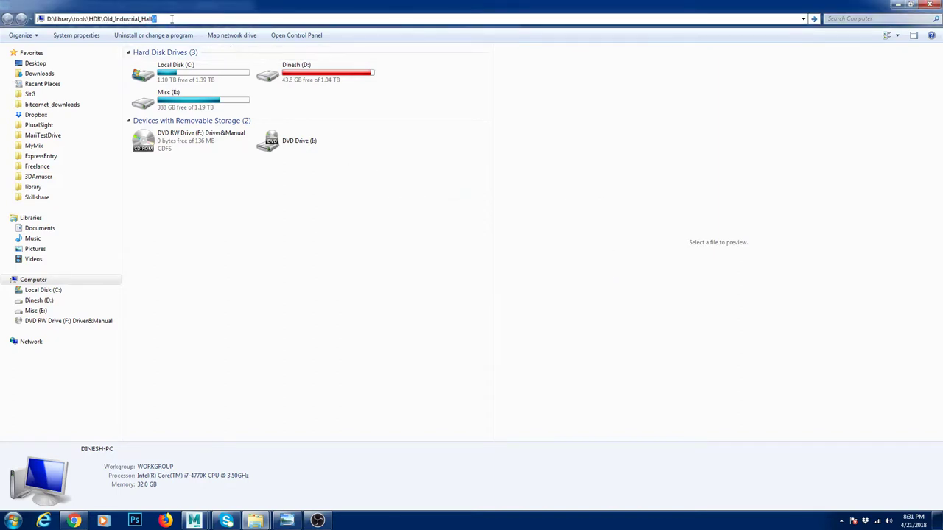
key(Return)
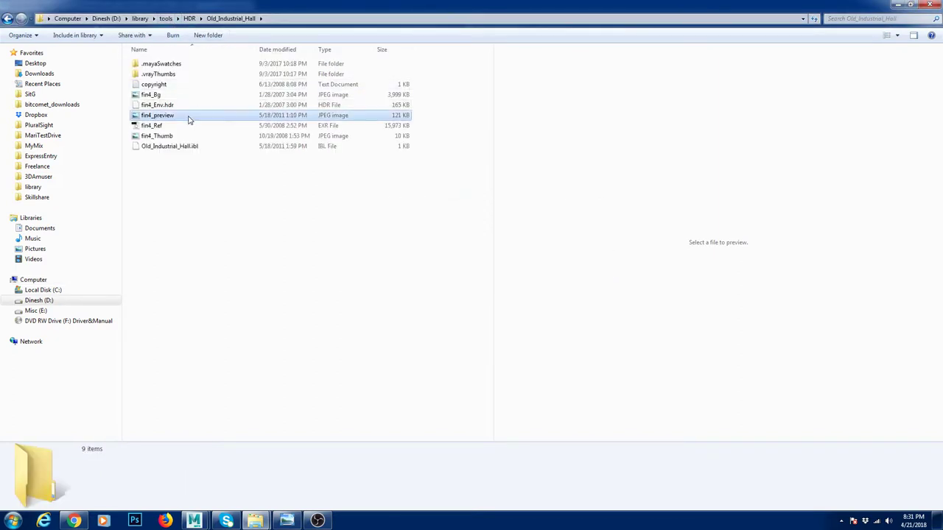
Open the fin4_Bg image and examine the industrial hall panorama's windows, skylights and floor up close.
click(182, 95)
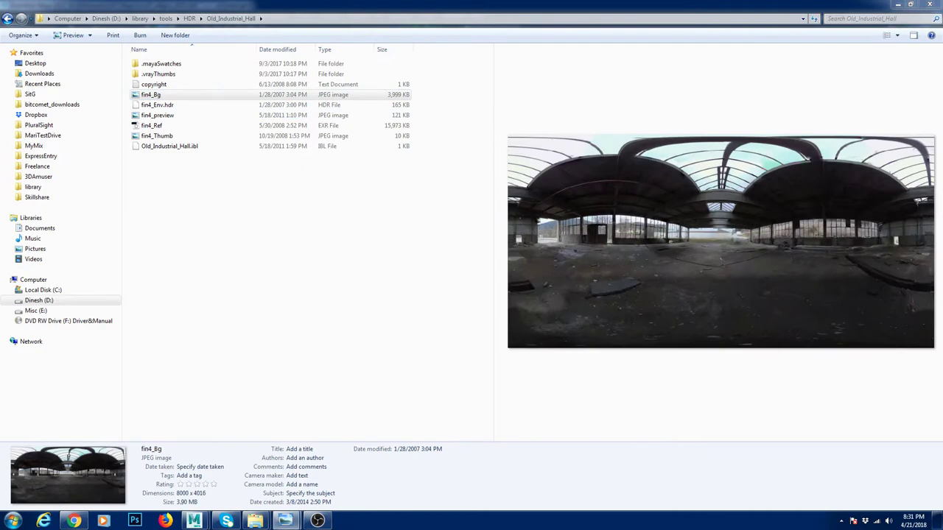
drag(0, 6, 18, 4)
scroll(508, 217, up, 7)
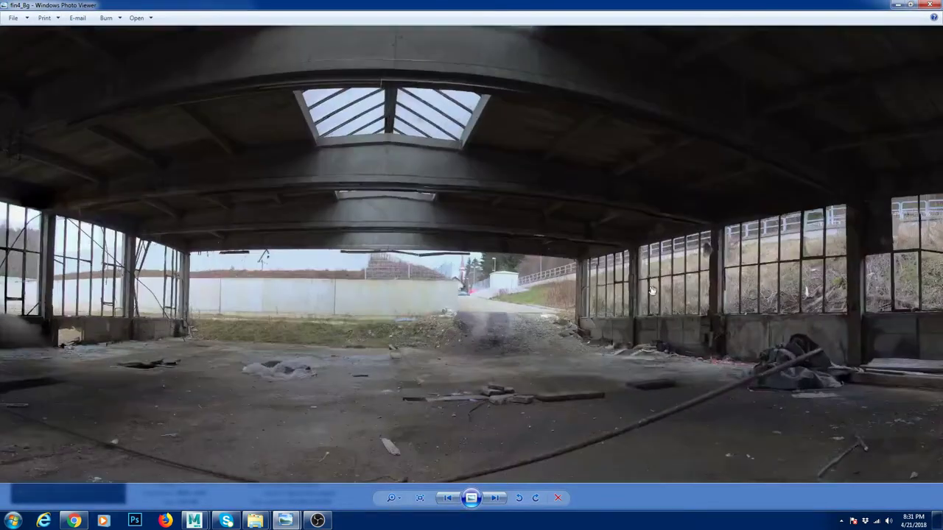
scroll(390, 272, down, 5)
scroll(642, 387, up, 2)
drag(337, 242, 651, 236)
scroll(495, 354, up, 2)
scroll(601, 306, down, 5)
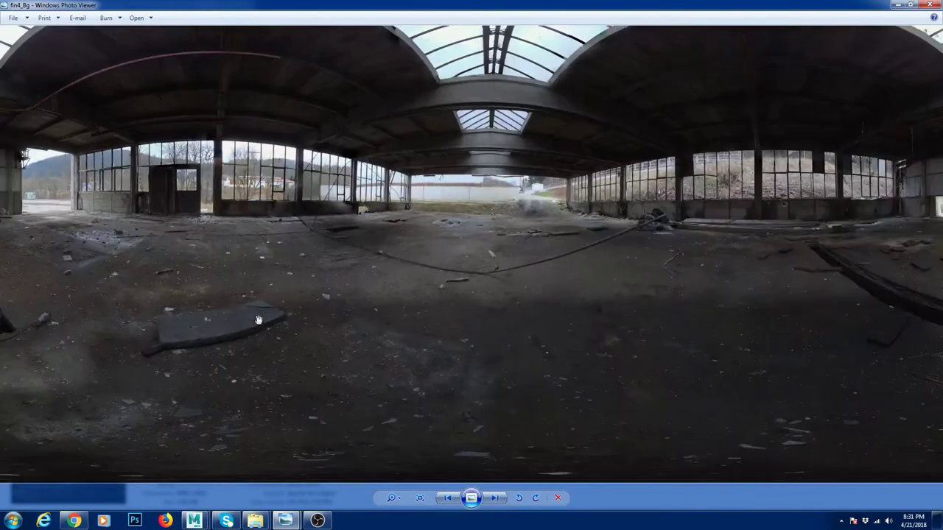
scroll(323, 348, down, 2)
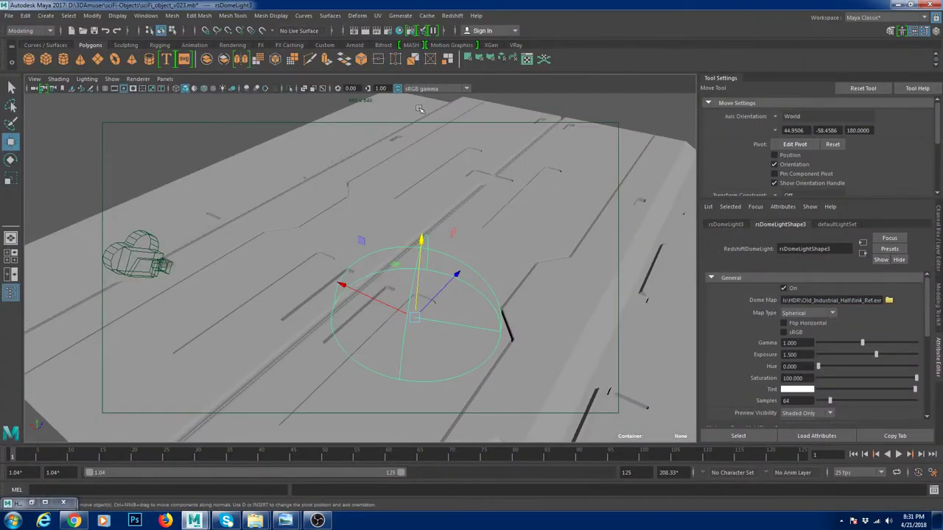
Switch to Maya, open the Redshift Render View and inspect the live render of the floor.
click(452, 16)
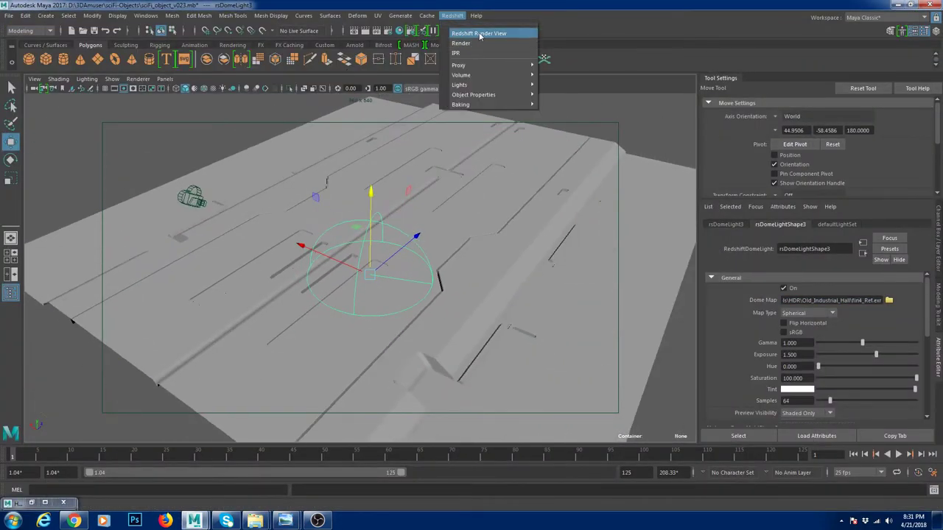
click(476, 34)
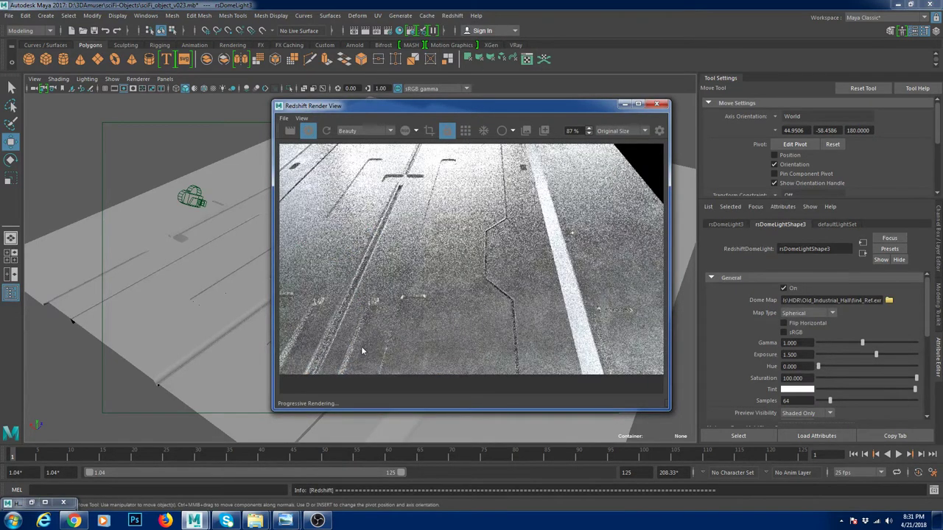
scroll(526, 274, up, 2)
scroll(420, 280, down, 3)
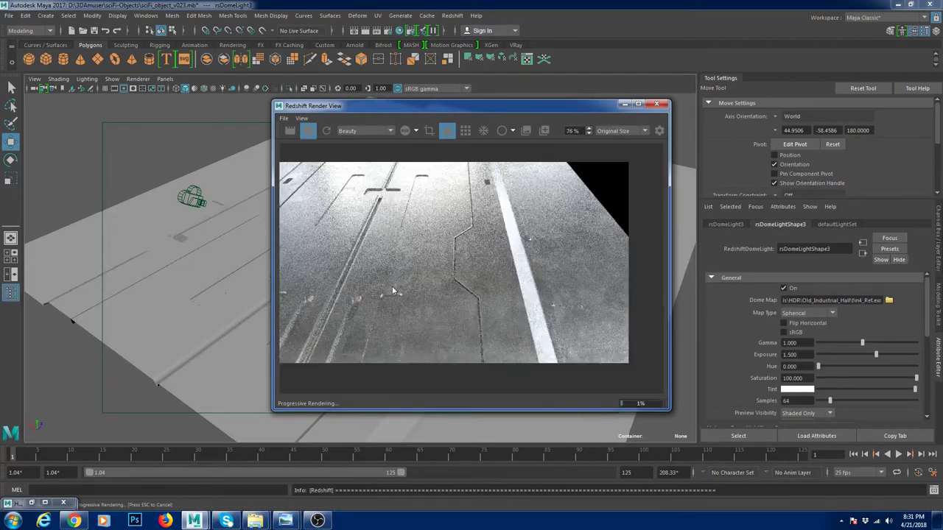
Unlock the render view's camera and orbit the perspective view to render the floor from a new angle.
alt+right_drag(240, 304, 241, 304)
alt+drag(237, 304, 205, 297)
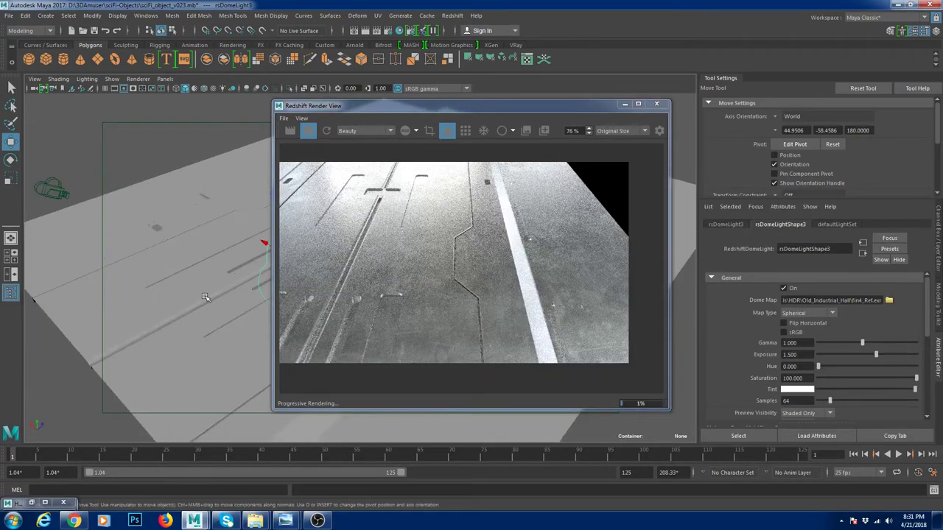
alt+drag(214, 329, 212, 313)
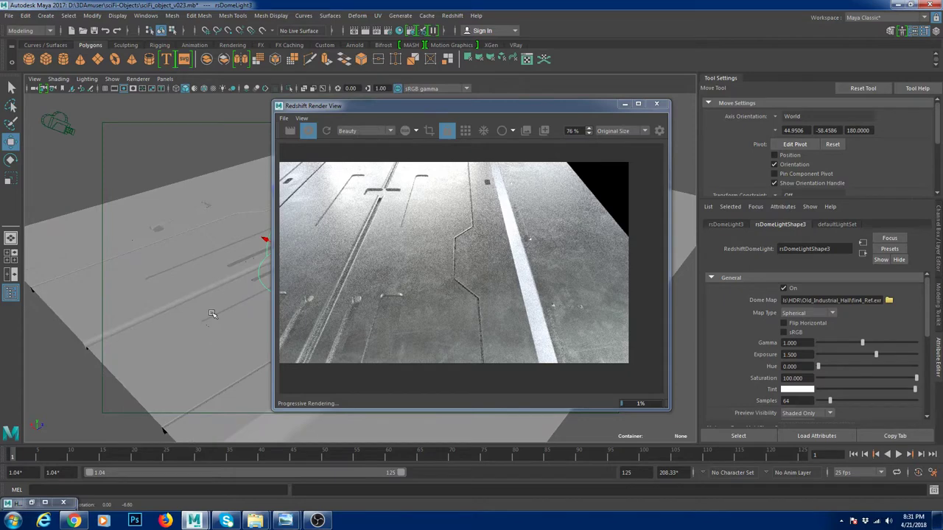
alt+right_drag(212, 313, 212, 292)
mouse_move(211, 292)
alt+mouse_down()
mouse_move(229, 293)
mouse_move(215, 302)
alt+mouse_up()
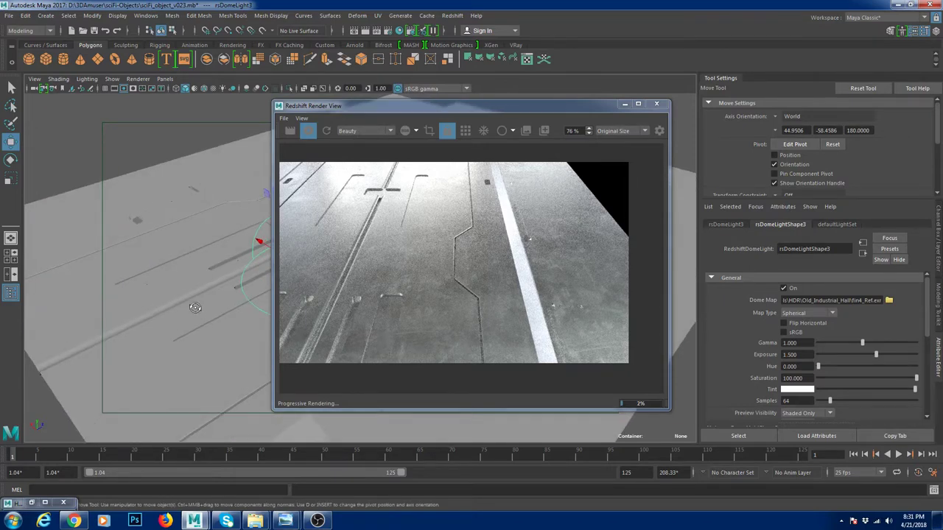
click(448, 131)
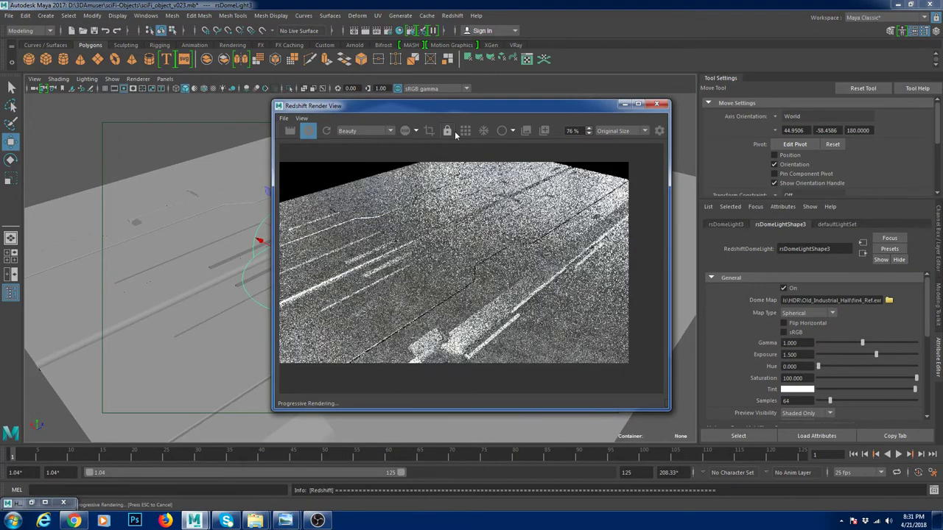
alt+drag(174, 357, 218, 350)
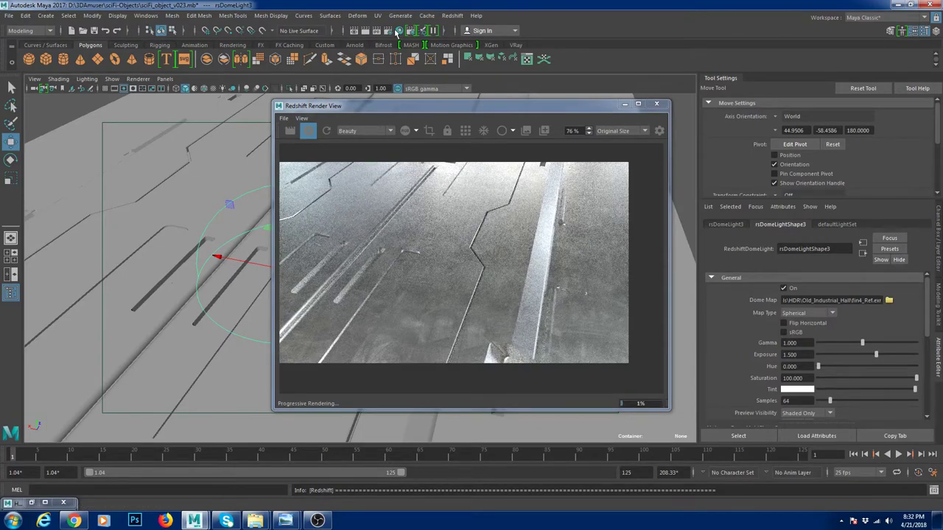
Look over the common render settings, stop the IPR and render the current floor view as a full frame.
click(392, 31)
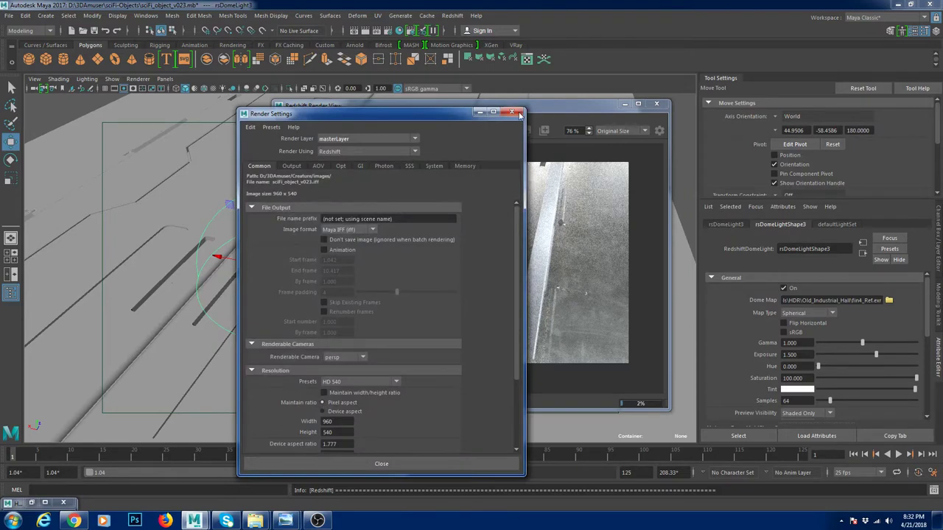
click(519, 112)
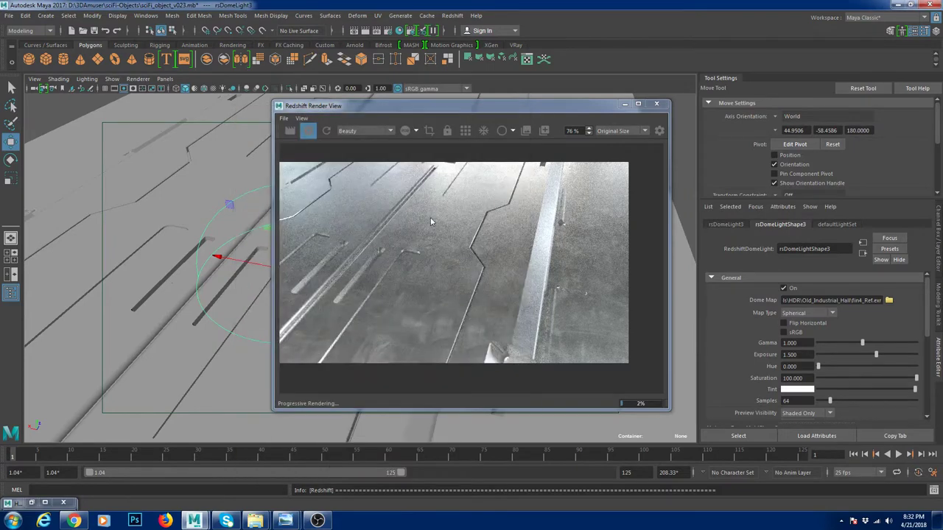
click(310, 132)
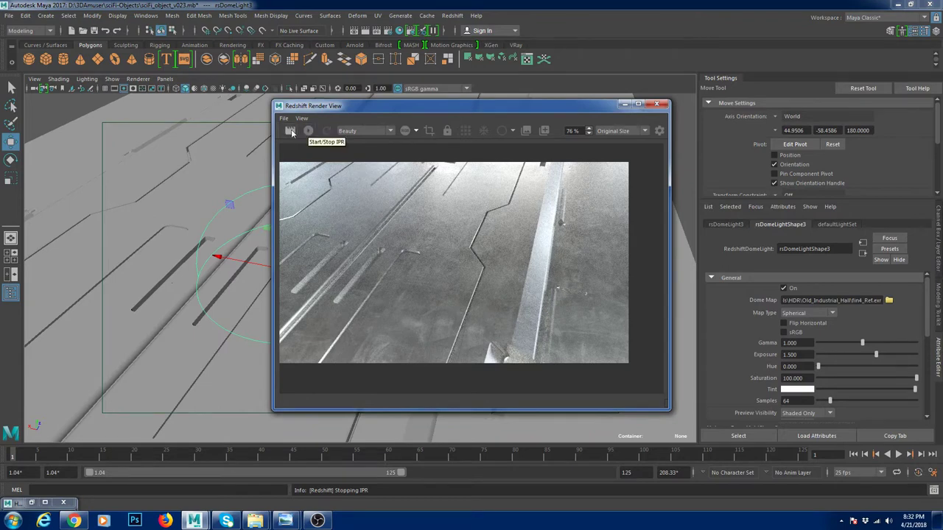
click(290, 132)
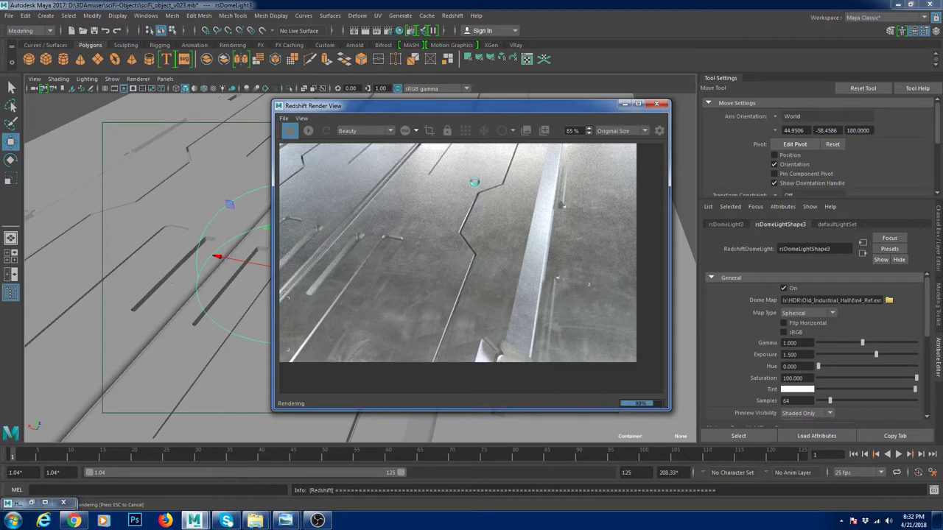
Examine the floor's reflections and surface detail in the full render, and minimize the Redshift Render View.
scroll(474, 182, down, 3)
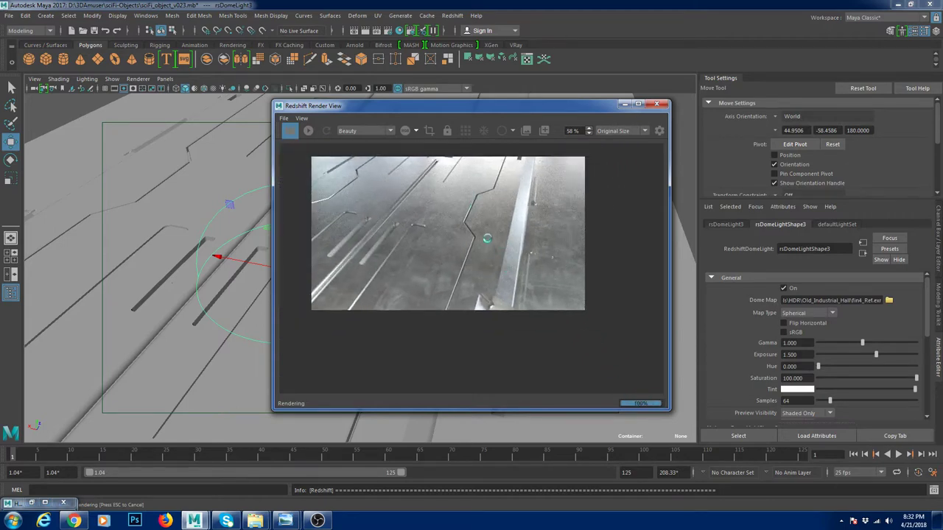
scroll(448, 240, up, 1)
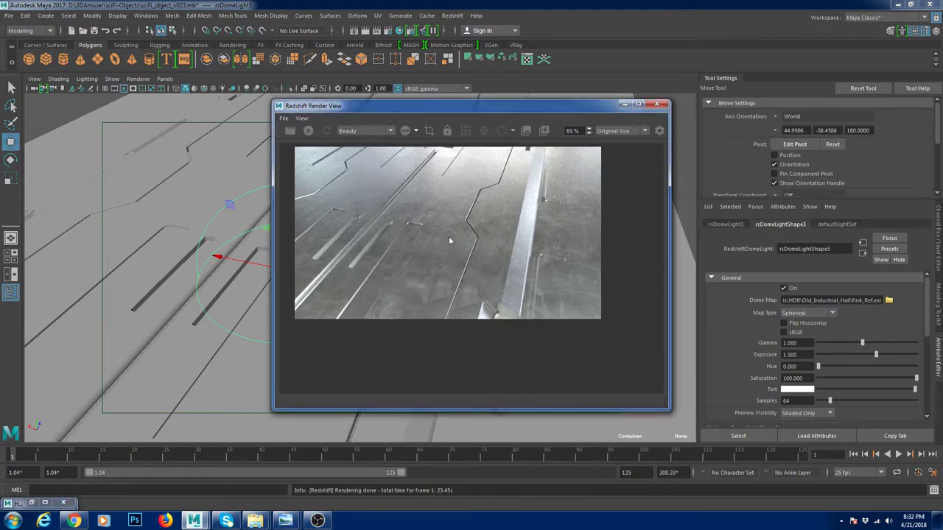
scroll(449, 240, up, 3)
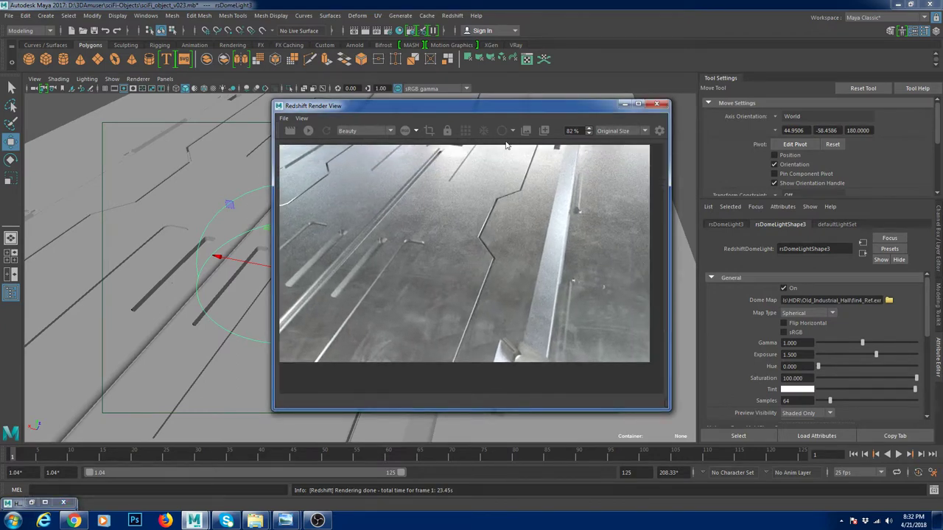
click(624, 103)
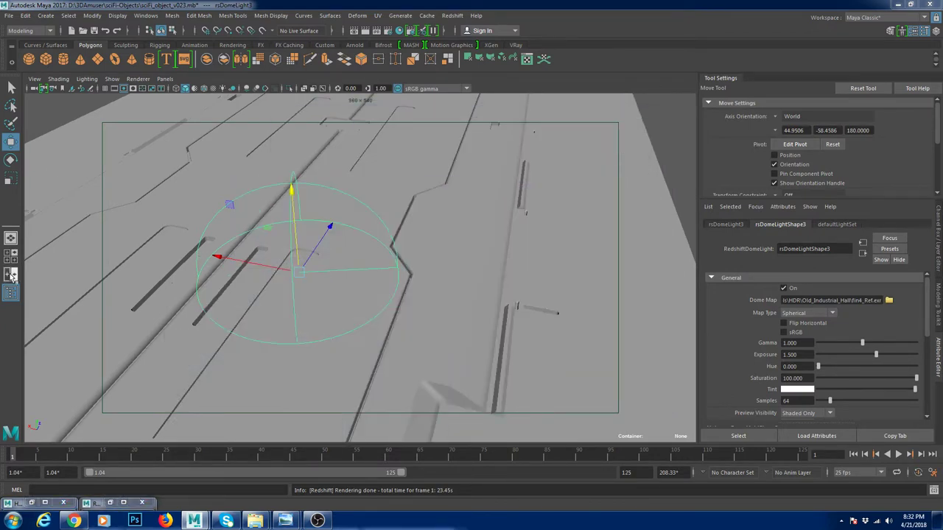
Unhide the grenade copy grenade_grp1 and undo the accidental hiding that follows.
key(Left)
key(Left)
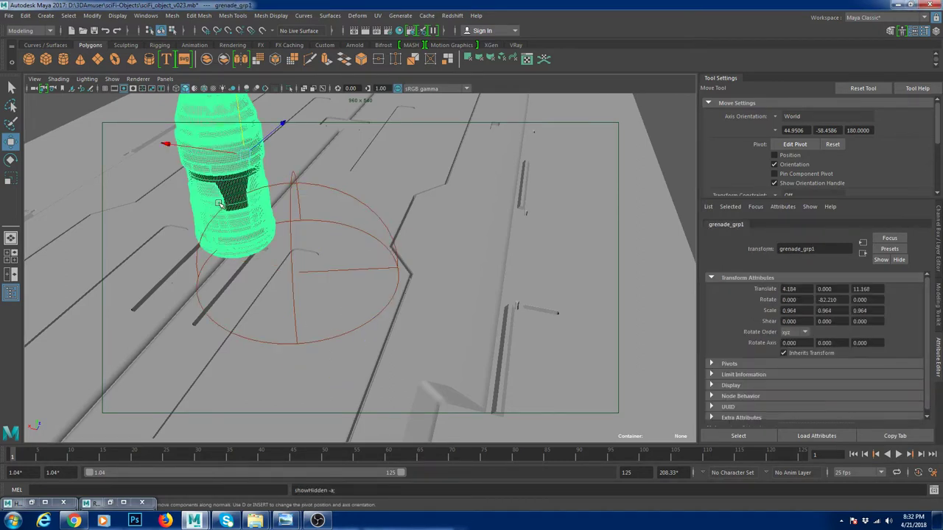
key(ctrl+z)
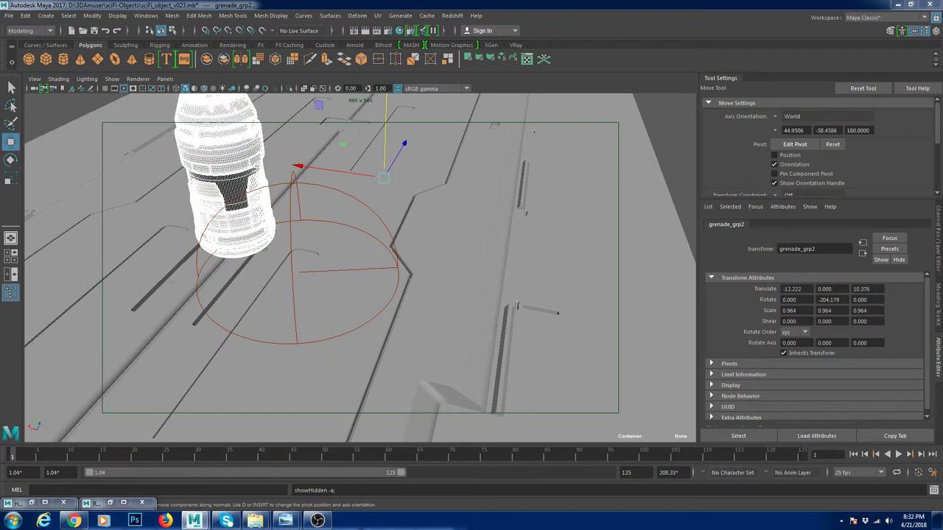
key(ctrl+h)
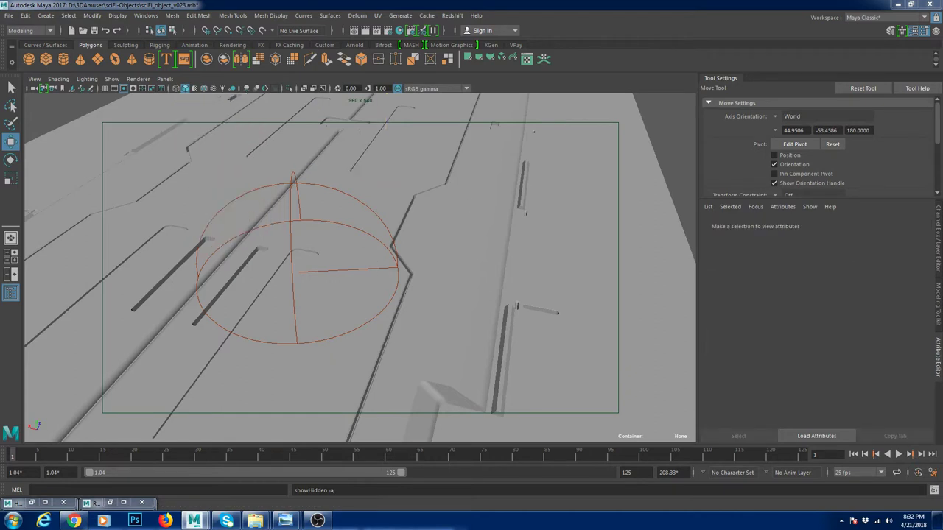
key(ctrl+z)
key(ctrl+z)
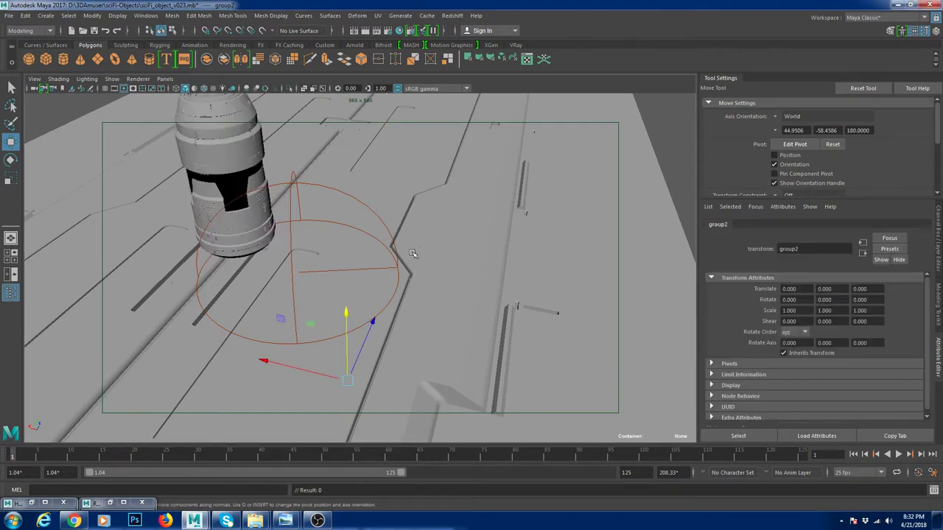
Unhide the second copy grenade_grp2 and the original grenade.
key(ctrl+z)
key(ctrl+h)
click(453, 277)
key(shift+h)
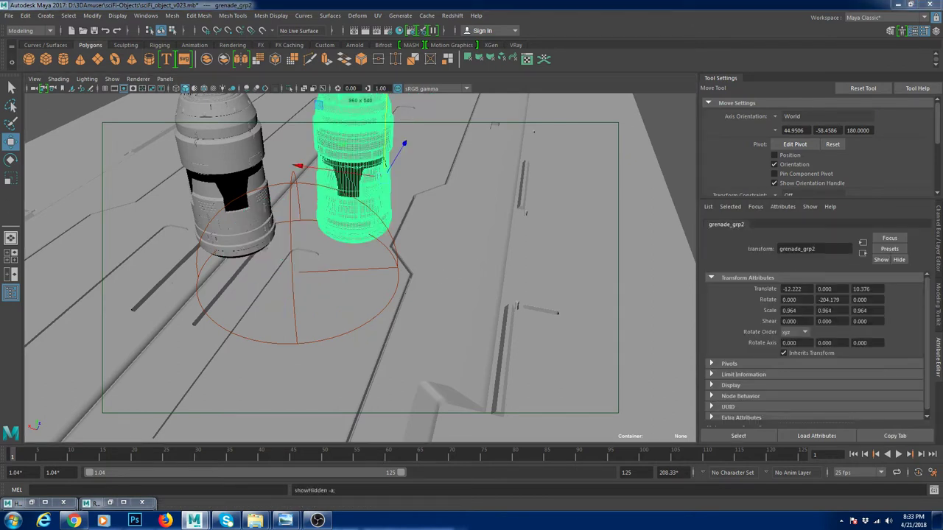
key(ctrl+g)
key(shift+h)
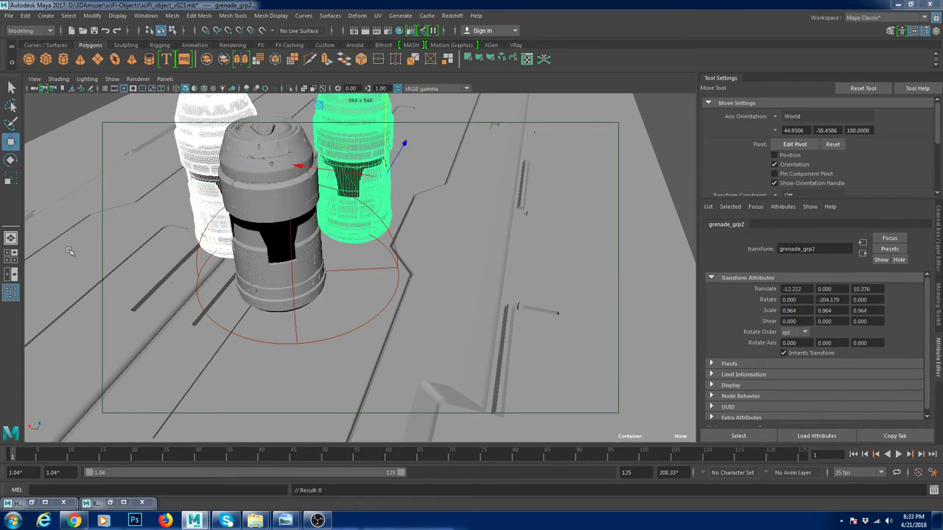
Delete the grenade copies grenade_grp1 and grenade_grp2 together with the leftover group3.
key(Delete)
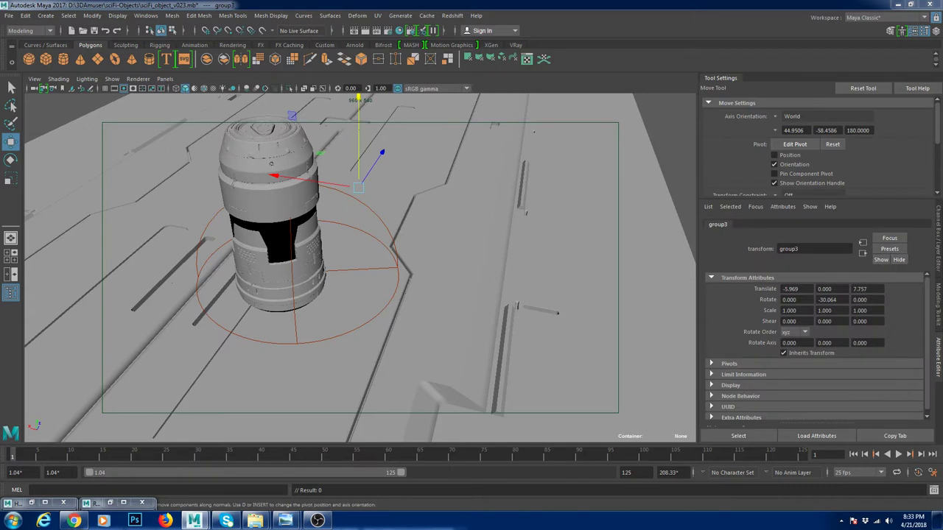
key(Delete)
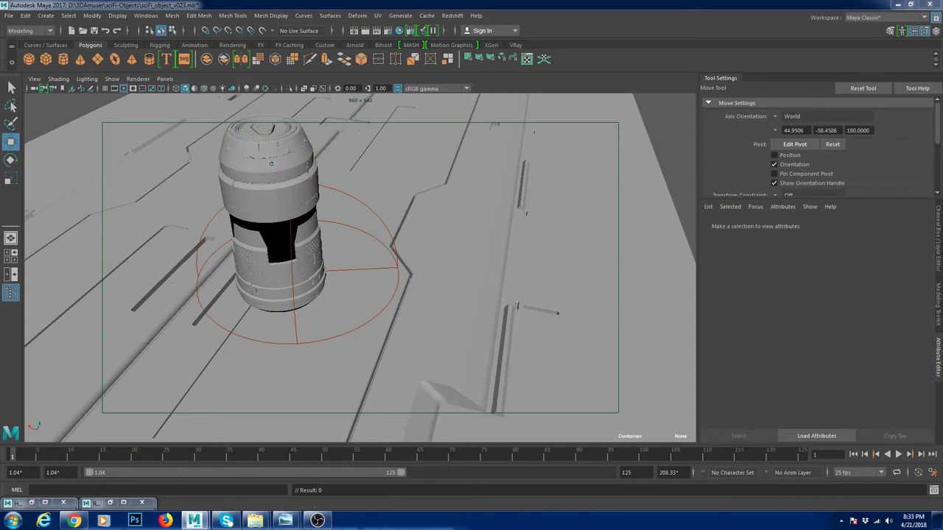
key(shift+h)
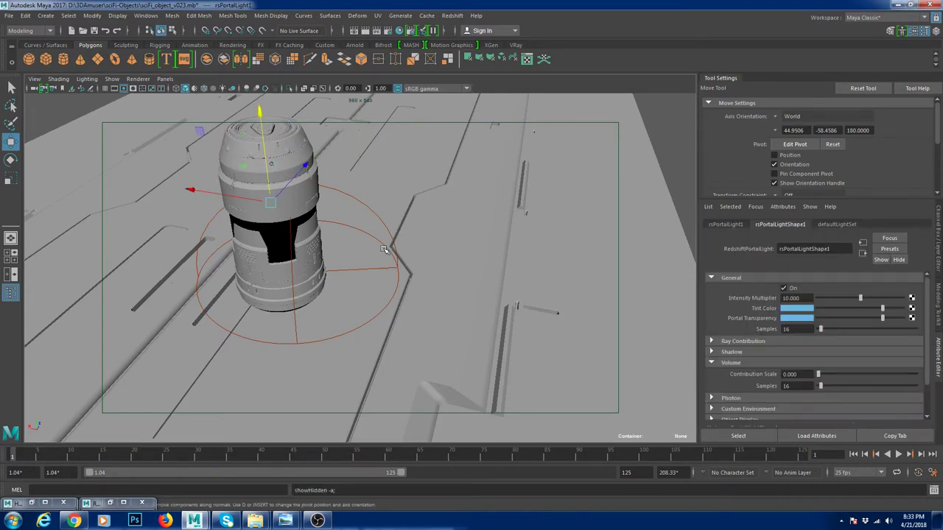
key(ctrl+z)
key(ctrl+z)
key(ctrl+z)
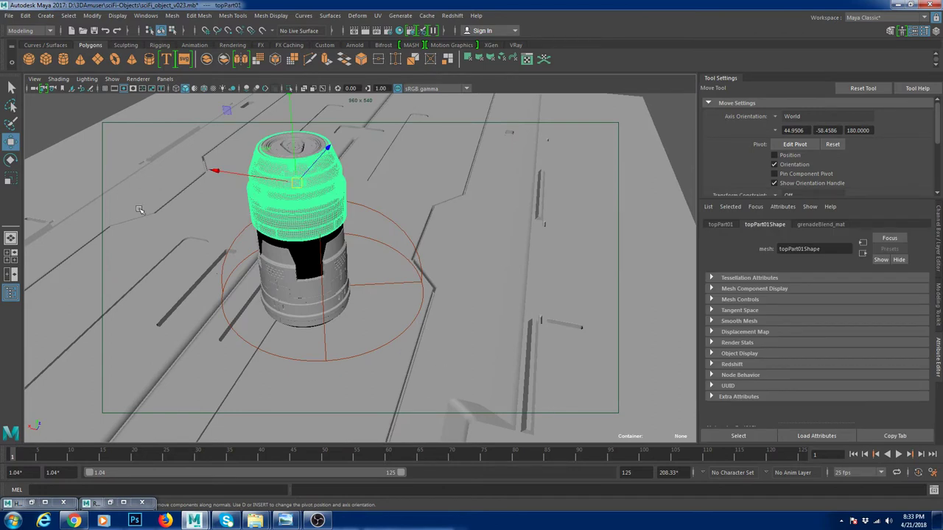
Select the whole grenade group1 by way of its top part and open the UV Editor.
key(Up)
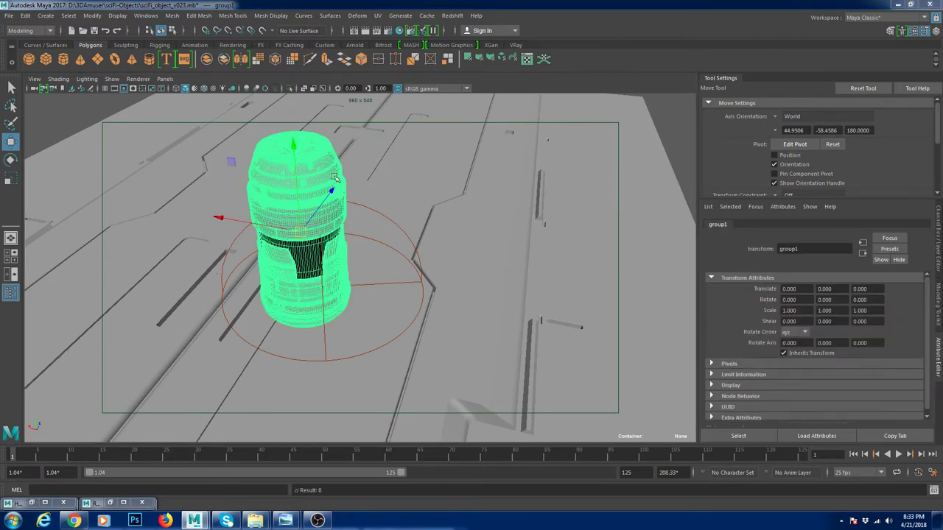
click(377, 16)
click(406, 33)
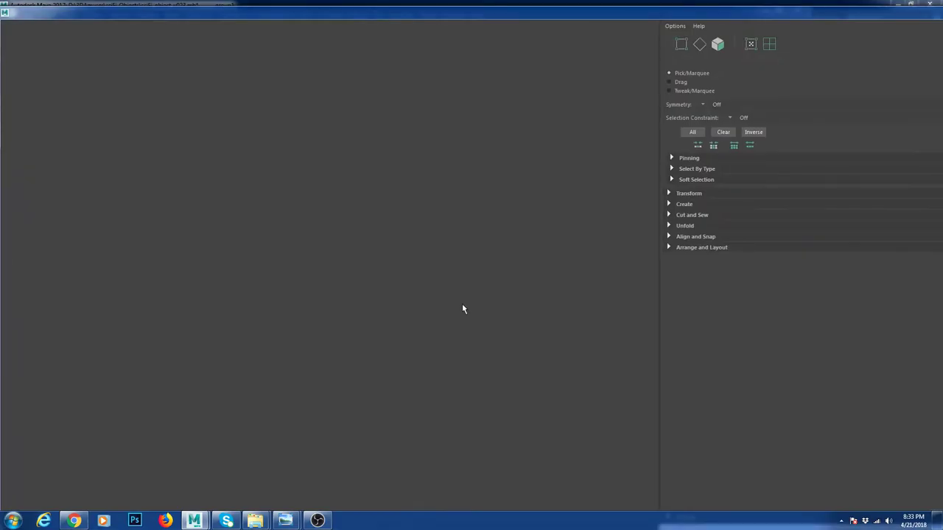
Examine the grenade's UV layout across all the UDIM tiles and close the UV Editor.
scroll(461, 304, down, 5)
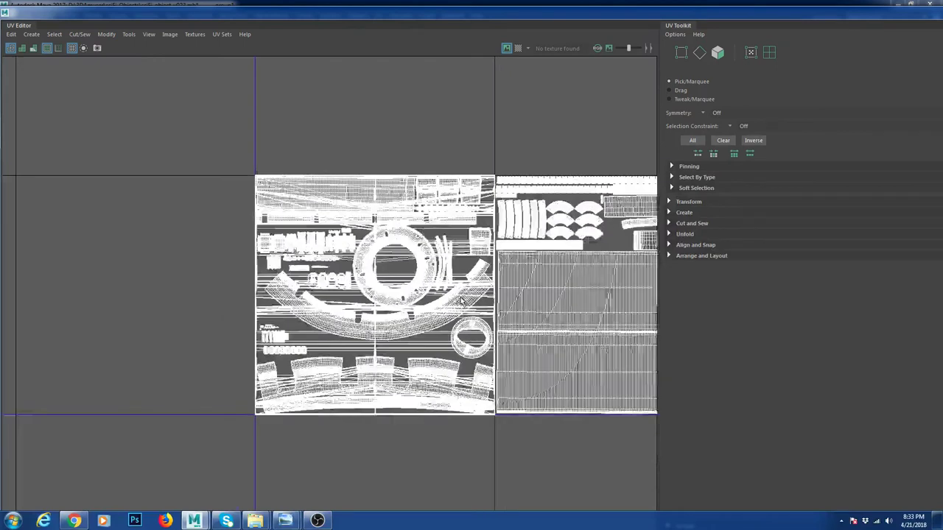
scroll(428, 258, up, 4)
alt+middle_drag(507, 310, 418, 250)
scroll(422, 255, down, 6)
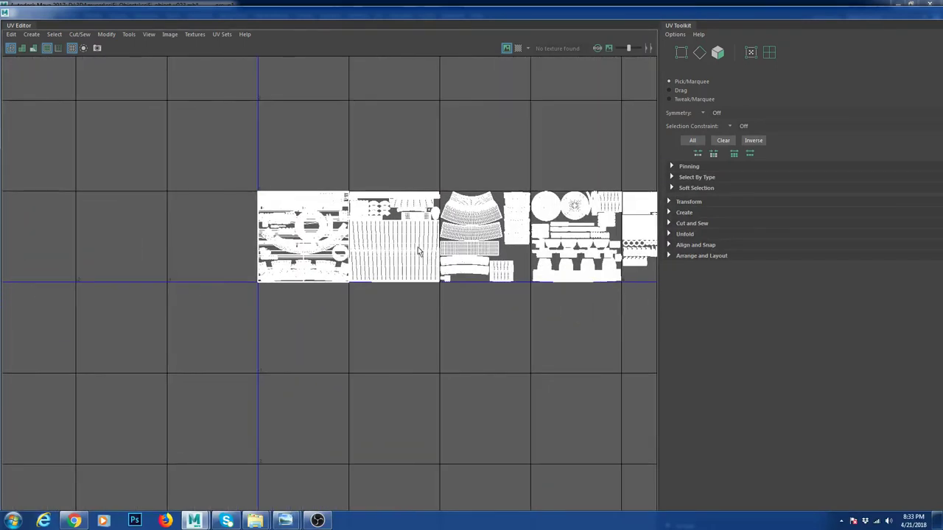
scroll(508, 199, down, 2)
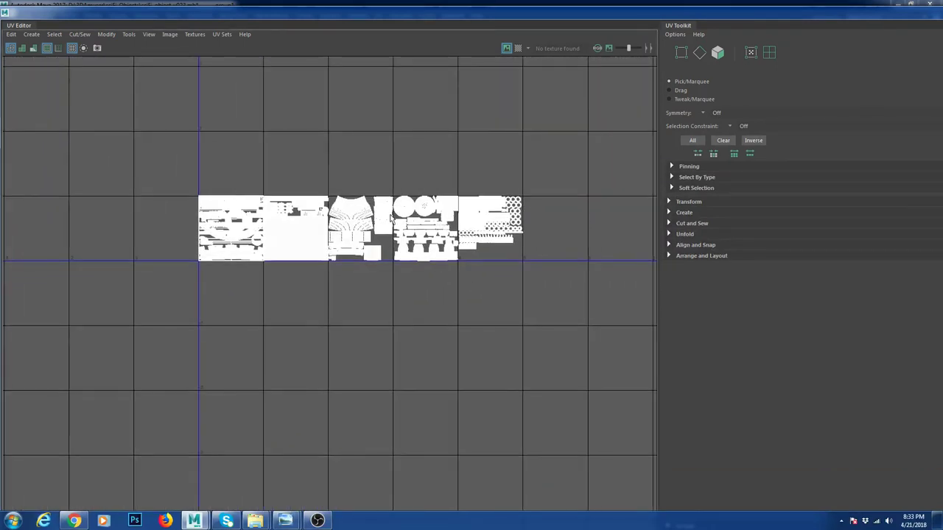
drag(906, 4, 432, 198)
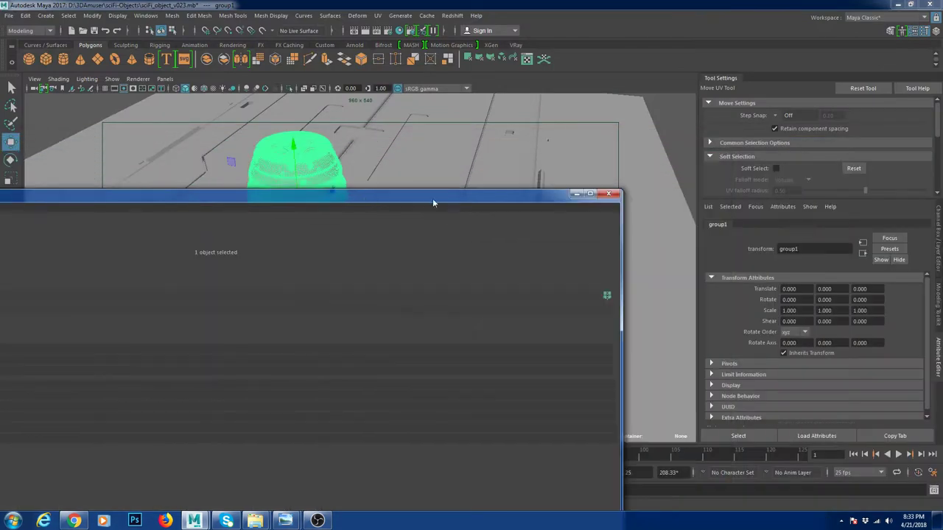
click(607, 194)
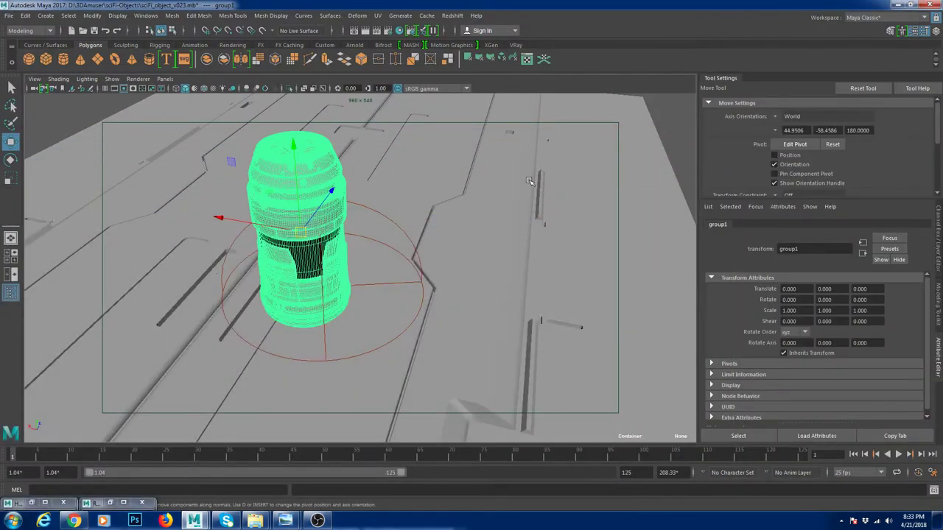
Inspect the grenade's outer parts by selecting its top part topPart01 and the glass band.
key(f)
alt+drag(487, 221, 442, 216)
scroll(413, 206, up, 3)
click(322, 164)
scroll(417, 228, down, 5)
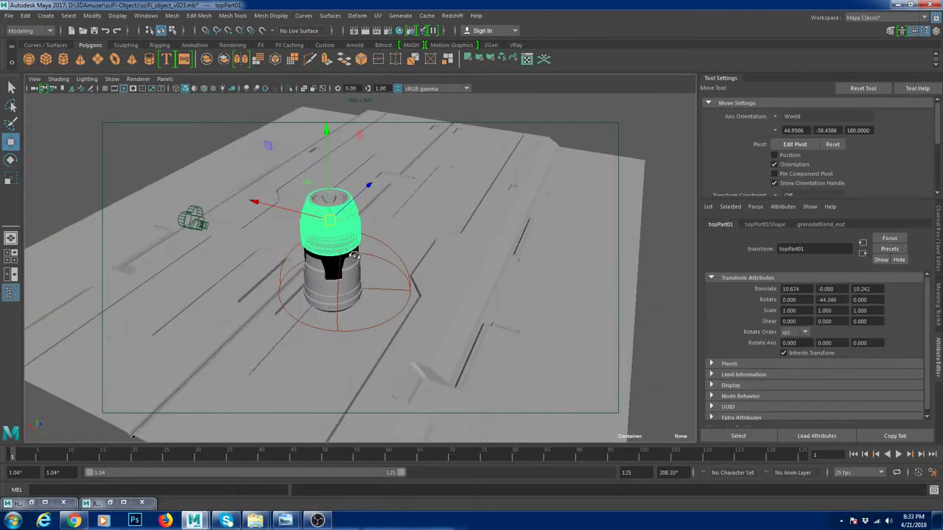
scroll(368, 245, up, 2)
click(324, 258)
alt+drag(388, 286, 389, 277)
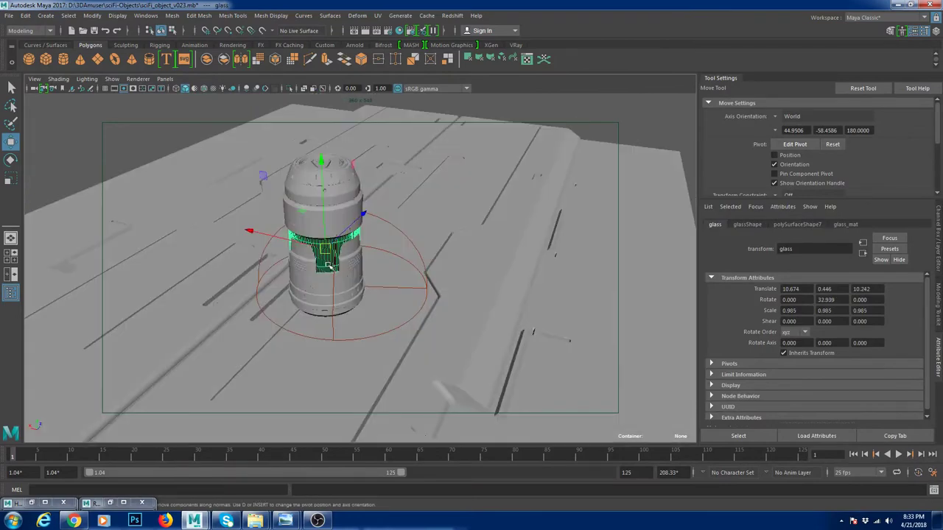
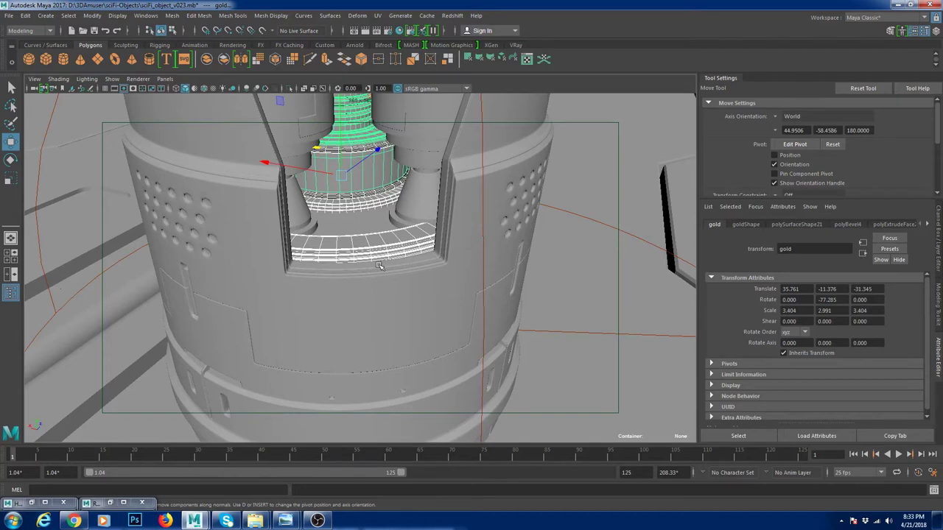
Isolate the selected inner core parts of the grenade and select the silver rings.
scroll(379, 265, down, 8)
mouse_move(380, 266)
alt+mouse_down()
mouse_move(356, 204)
mouse_move(378, 248)
alt+mouse_up()
scroll(372, 252, up, 4)
key(ctrl+1)
click(417, 263)
alt+right_drag(379, 249, 393, 291)
alt+middle_drag(393, 291, 397, 257)
click(396, 256)
alt+drag(431, 263, 499, 326)
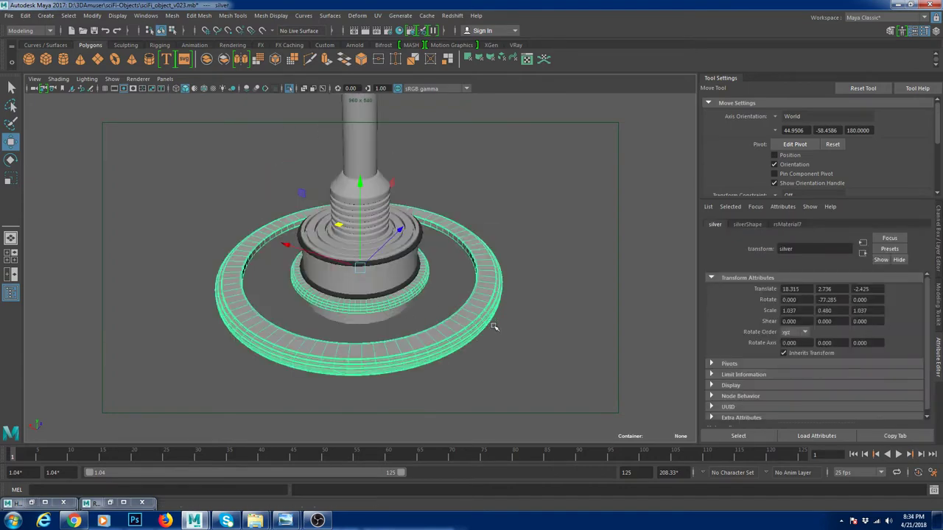
Inspect the isolated core's gold body and the upper rubber ring around it.
scroll(429, 329, up, 3)
alt+drag(429, 329, 406, 316)
click(418, 354)
scroll(431, 335, down, 3)
scroll(398, 250, up, 5)
alt+drag(423, 254, 429, 223)
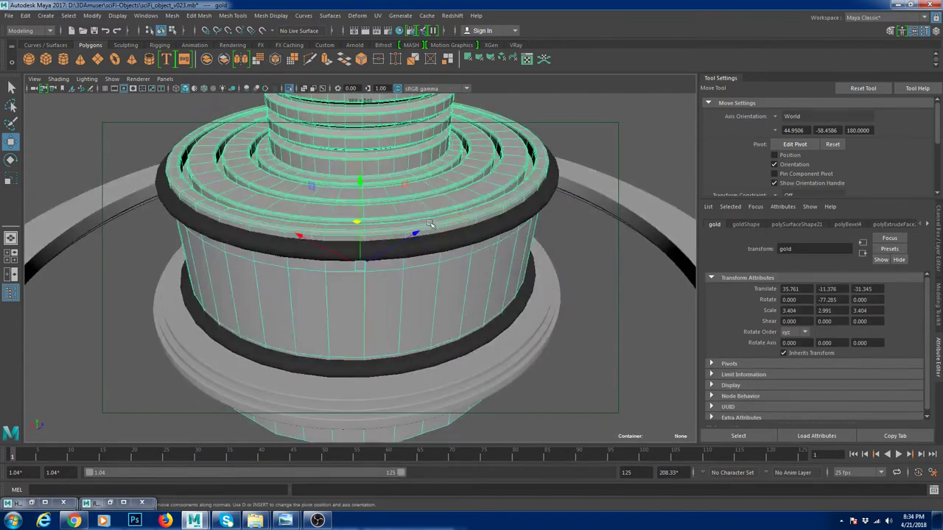
click(479, 229)
scroll(612, 249, down, 3)
alt+drag(612, 248, 415, 263)
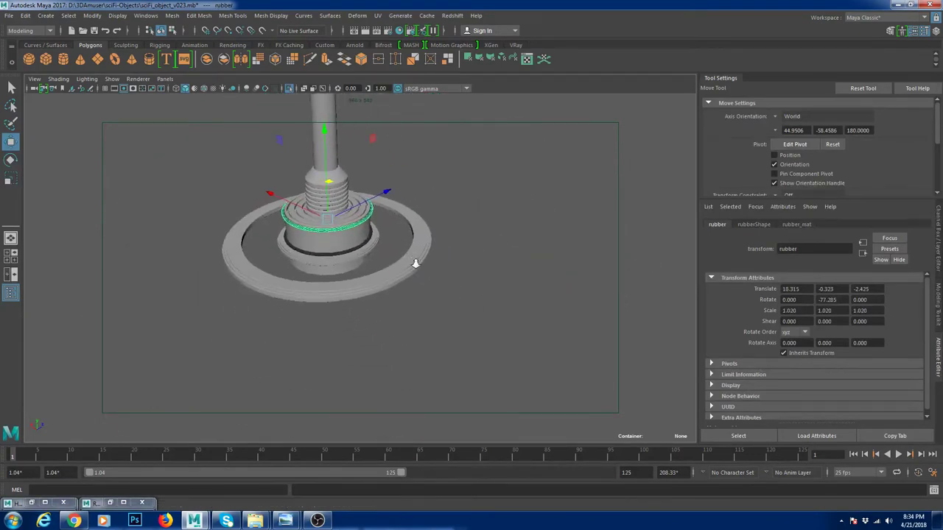
Check the silver rings' material rsMaterial7 and its list of presets, plus the gold body's material preset.
scroll(420, 264, up, 2)
click(424, 264)
click(790, 225)
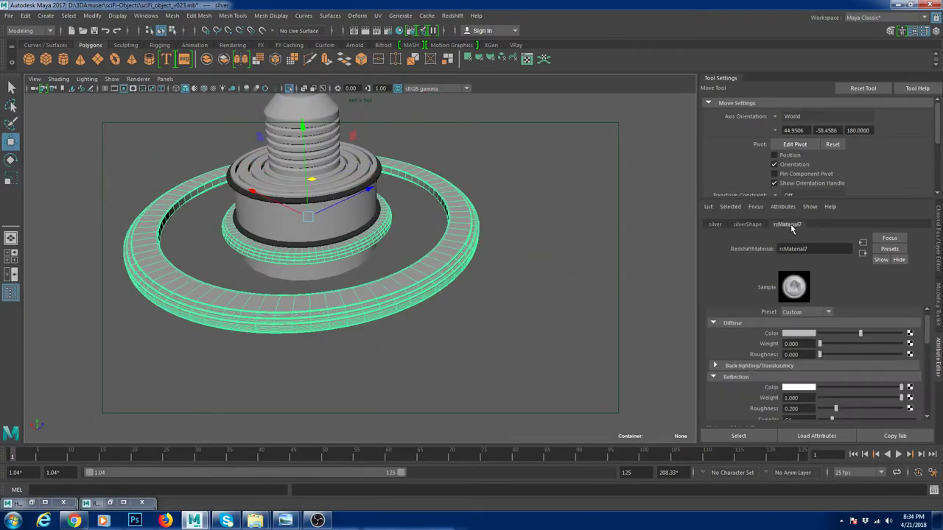
alt+drag(448, 237, 453, 267)
click(480, 263)
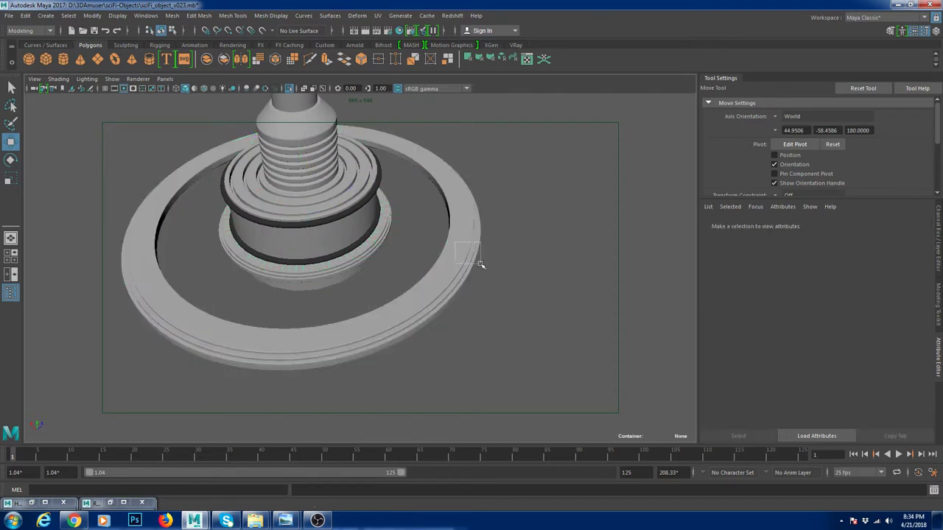
key(ctrl+z)
click(819, 312)
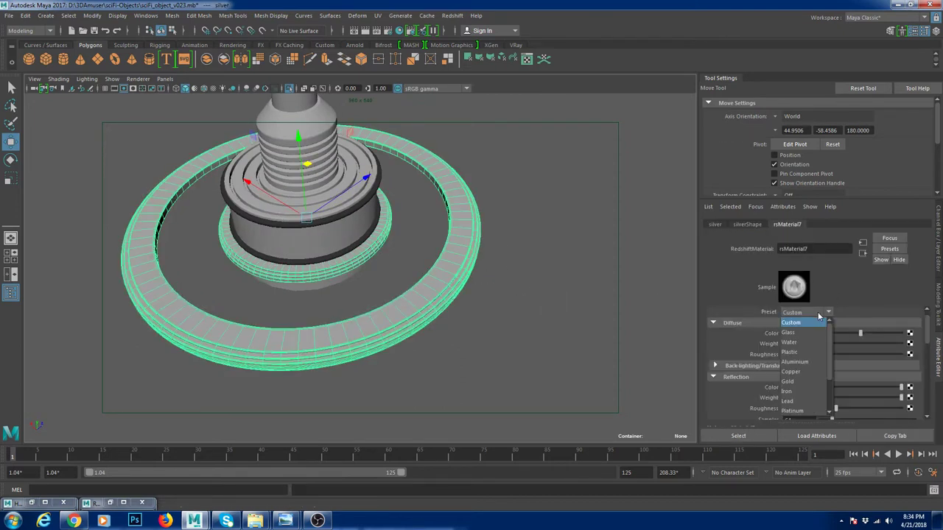
scroll(807, 371, down, 1)
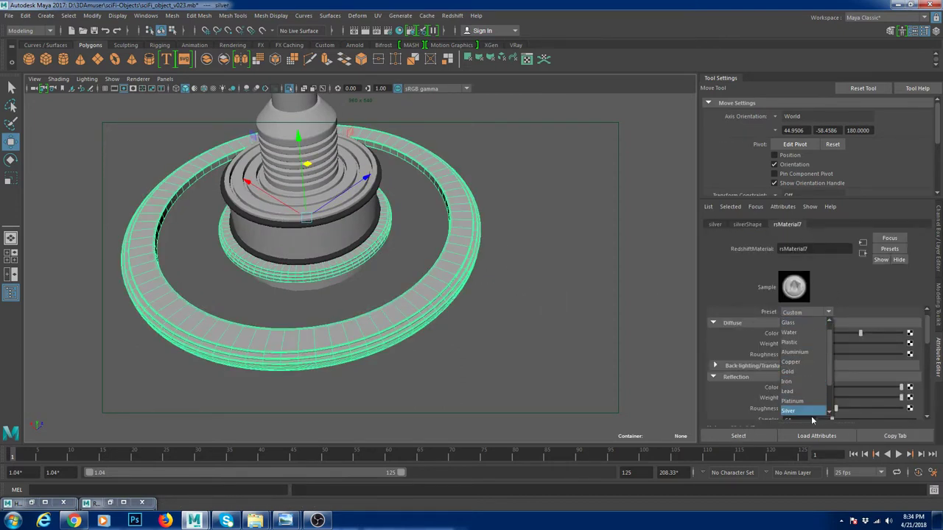
click(471, 314)
click(472, 314)
click(336, 247)
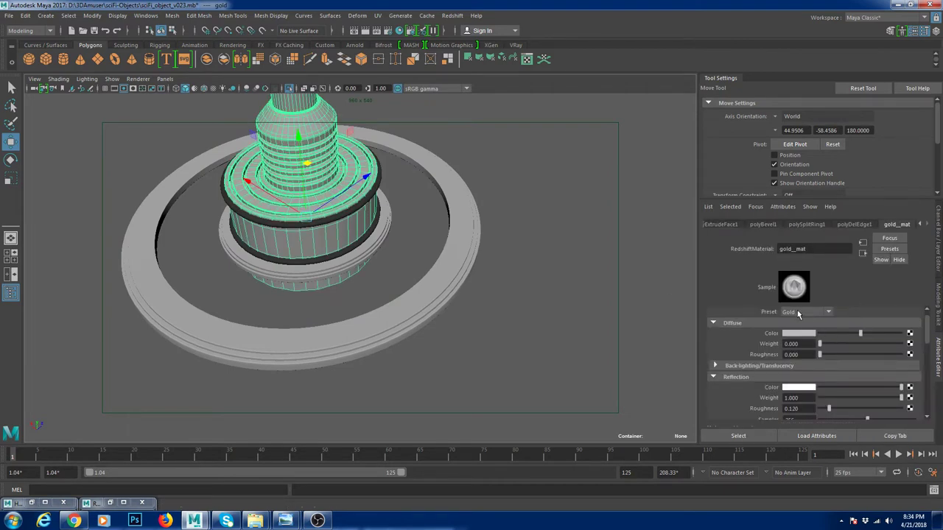
Check the rubber rings' material rubber_mat and clear the selection.
click(368, 204)
scroll(391, 214, up, 5)
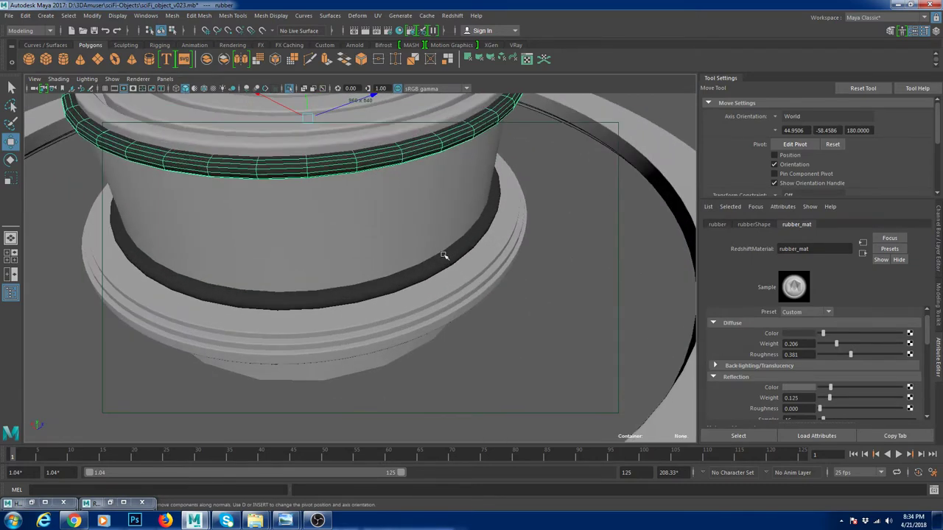
click(445, 266)
scroll(251, 164, down, 5)
click(243, 167)
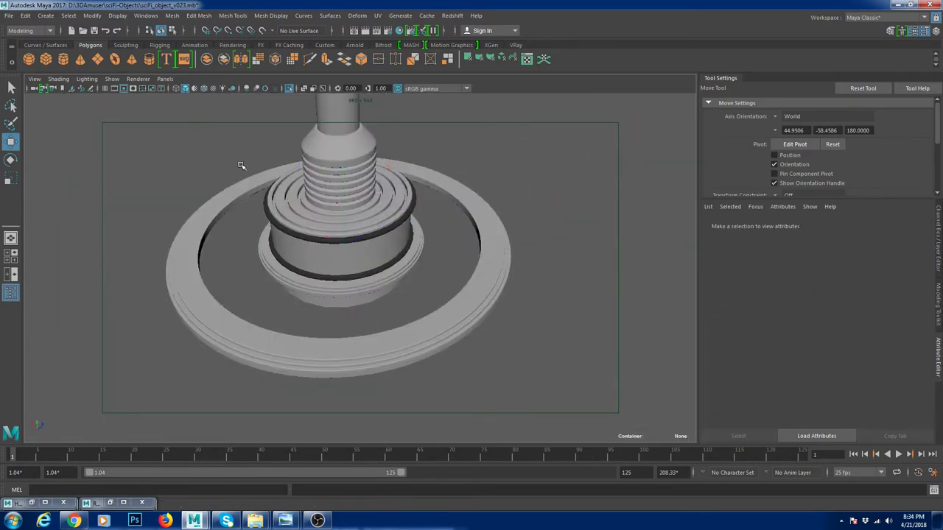
Look over the whole isolated core assembly by selecting its parts together, and clear the selection.
click(327, 190)
scroll(465, 258, down, 3)
alt+drag(466, 257, 478, 247)
click(479, 248)
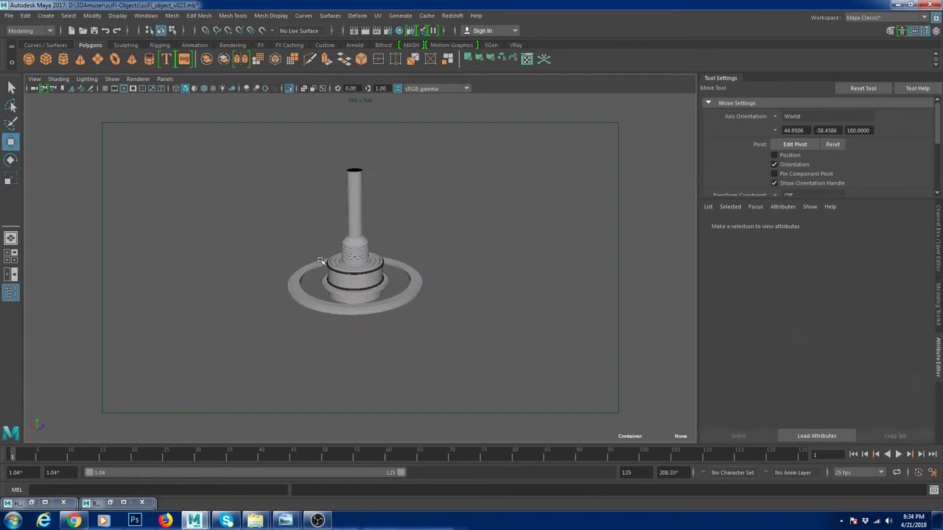
drag(294, 263, 442, 344)
click(272, 329)
click(295, 309)
click(306, 352)
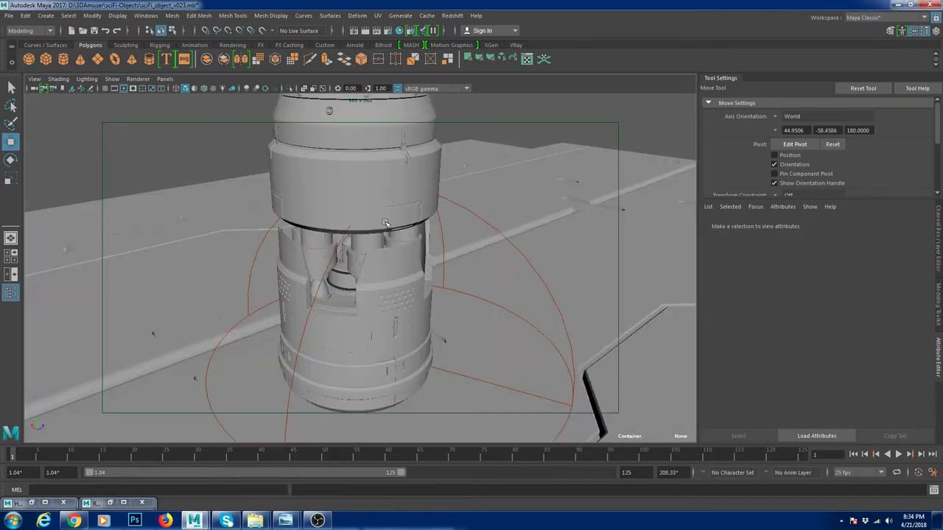
Check the portal light inside the grenade and unhide the glass band.
alt+drag(387, 224, 382, 262)
click(340, 167)
scroll(406, 226, down, 5)
scroll(382, 262, up, 5)
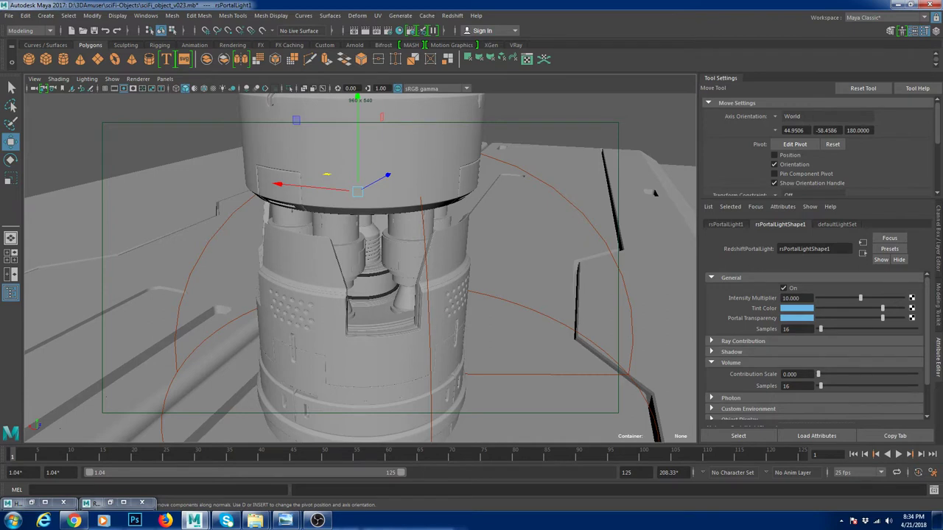
key(ctrl+z)
key(shift+h)
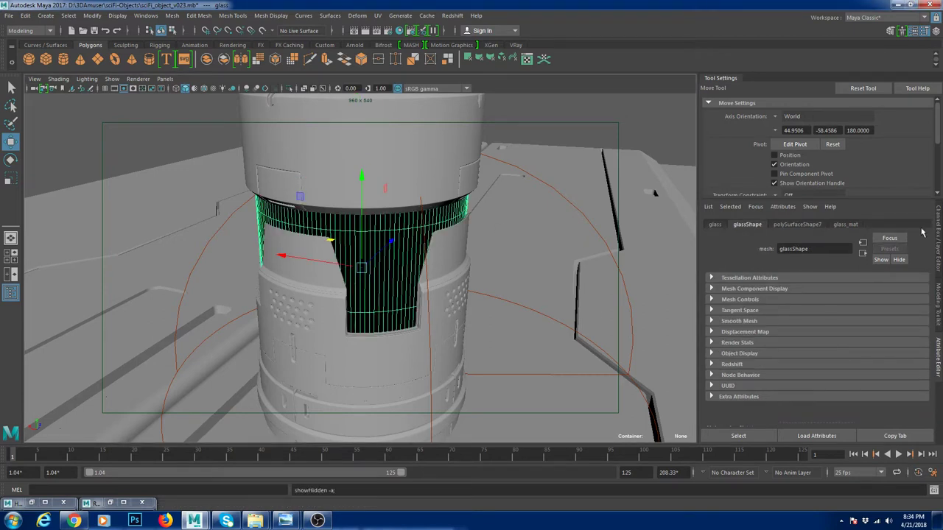
Review glass_mat's presets and reflection settings, and open the ramp connected to its reflection color.
click(845, 224)
click(801, 313)
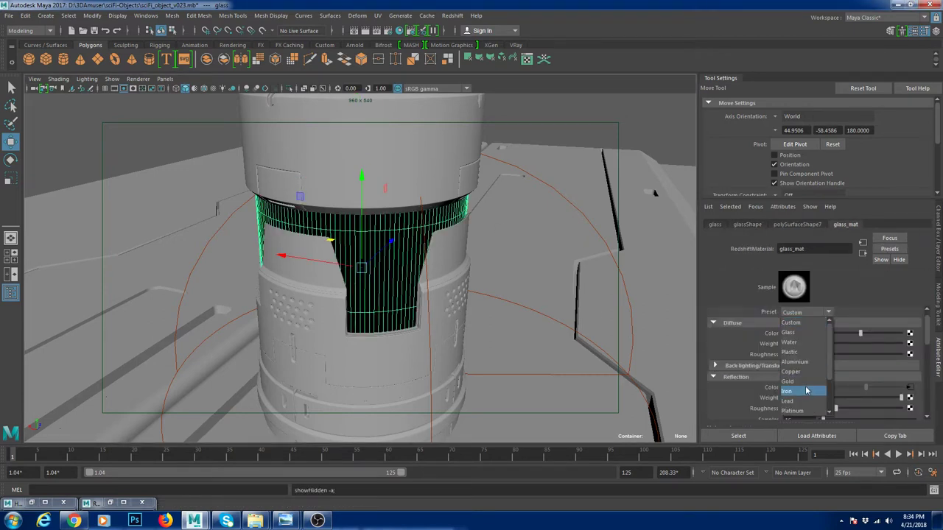
click(788, 332)
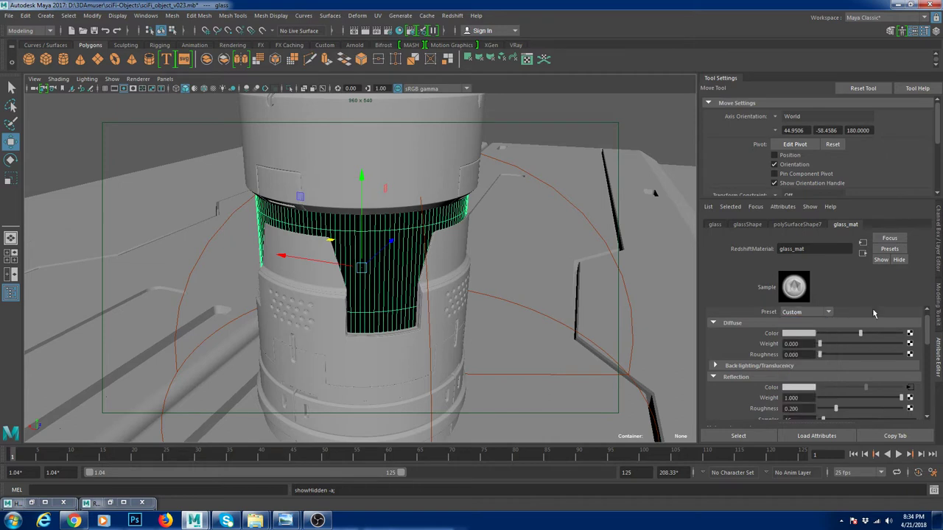
scroll(774, 376, down, 1)
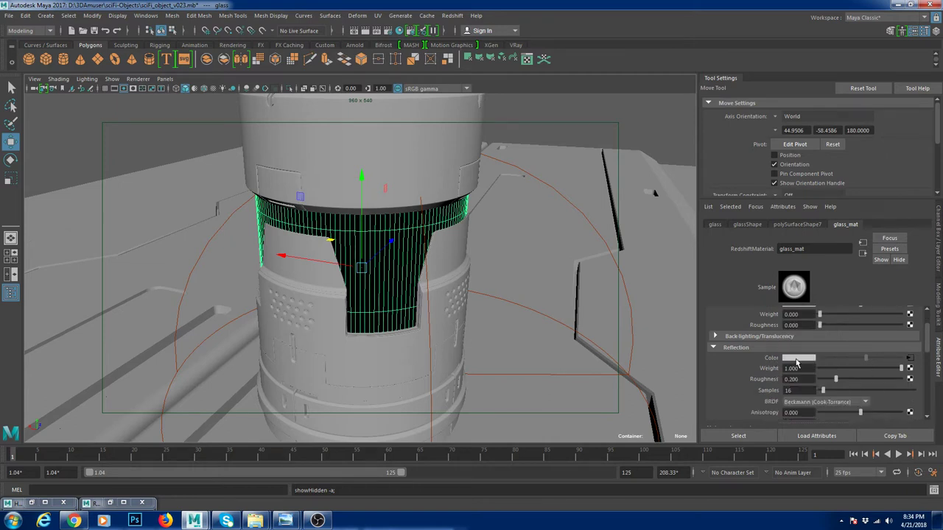
scroll(893, 368, down, 2)
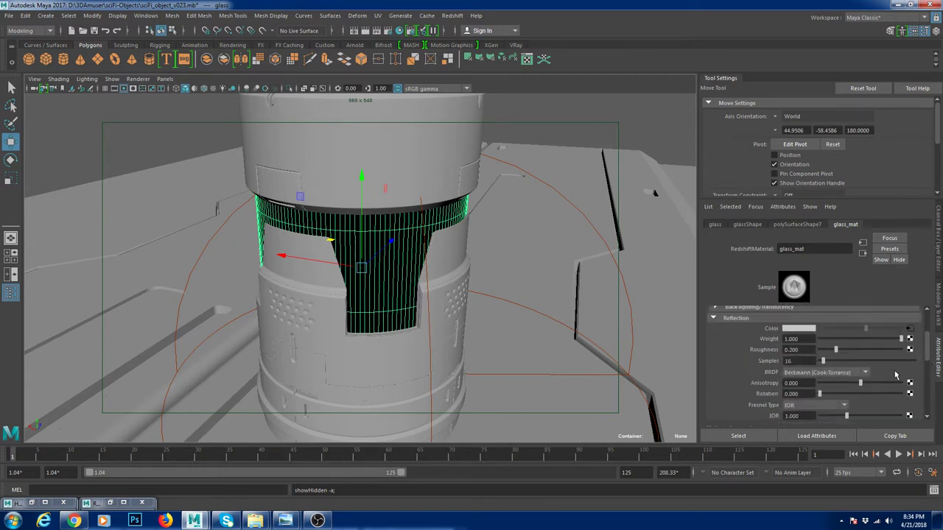
click(910, 338)
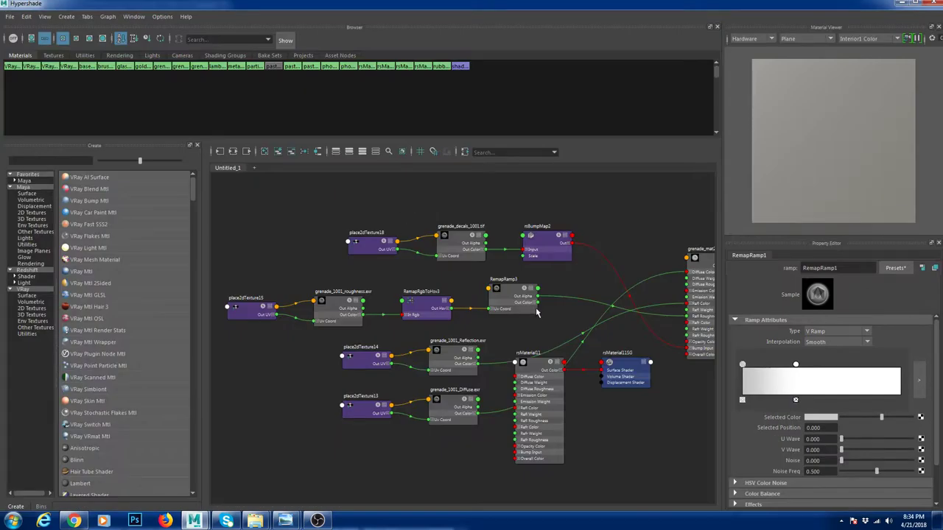
Move the rsMaterial11 and rsMaterial11SG nodes down, clear of the grenade's texture network, and shift the Reflection file node slightly.
alt+right_drag(567, 350, 556, 332)
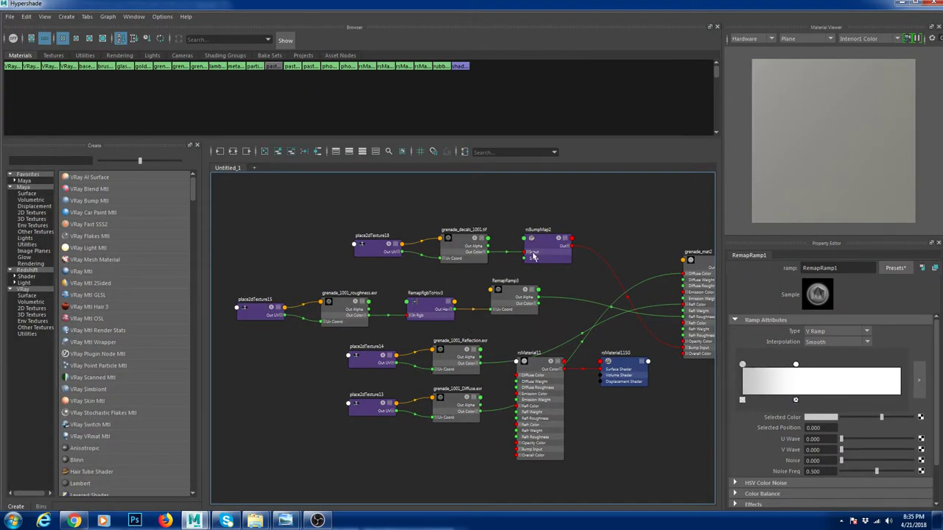
alt+middle_drag(607, 368, 593, 368)
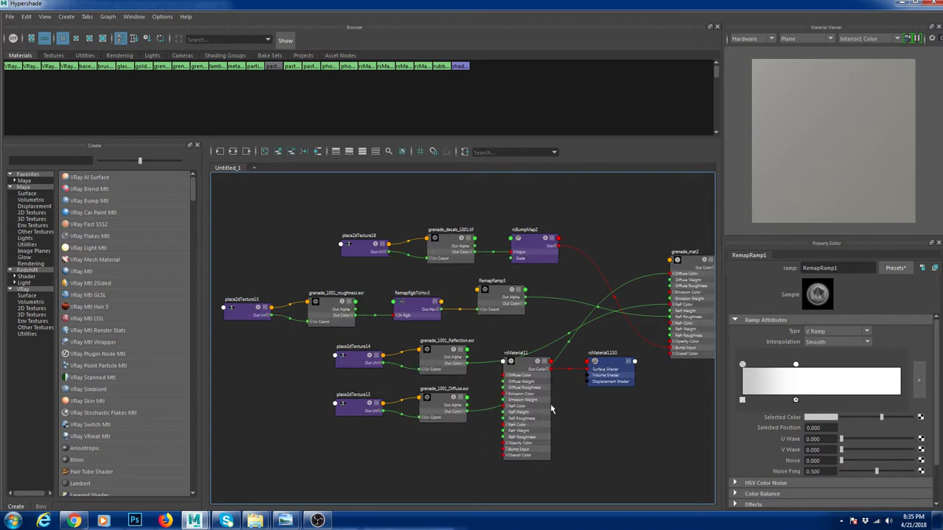
drag(447, 366, 438, 365)
drag(532, 413, 549, 475)
drag(614, 382, 656, 454)
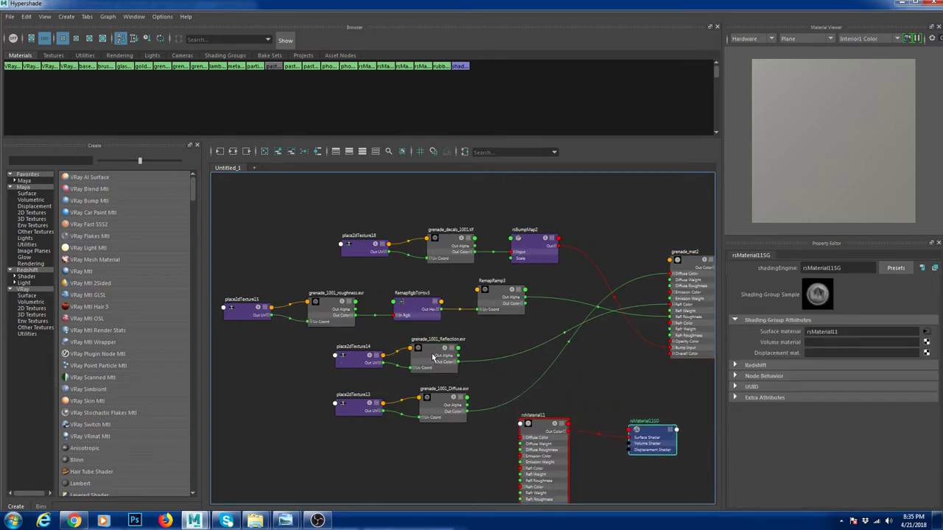
Inspect the grenade_1001_Reflection file node's settings and the grenade_mat2 material it feeds.
click(433, 357)
alt+middle_drag(573, 371, 473, 364)
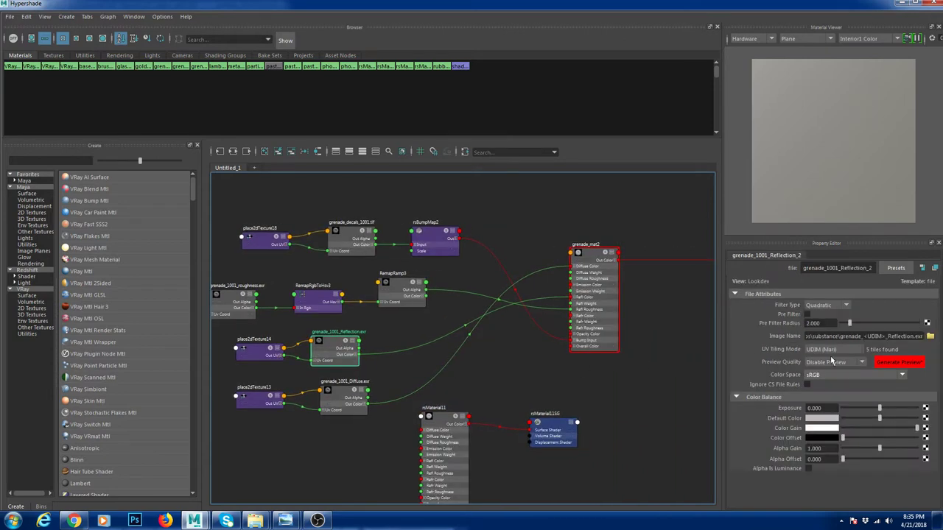
click(611, 324)
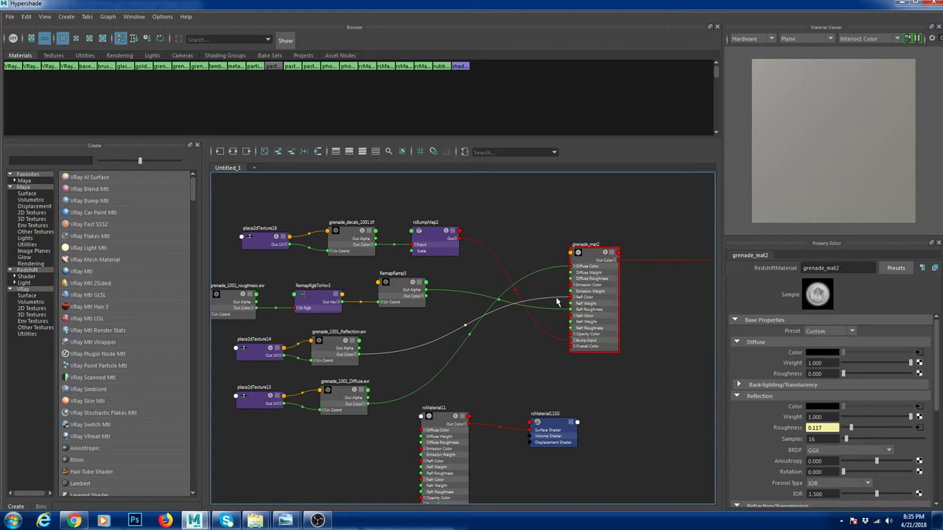
Graph the glass_mat shading network and inspect the image path of its glass scratches texture.
click(300, 214)
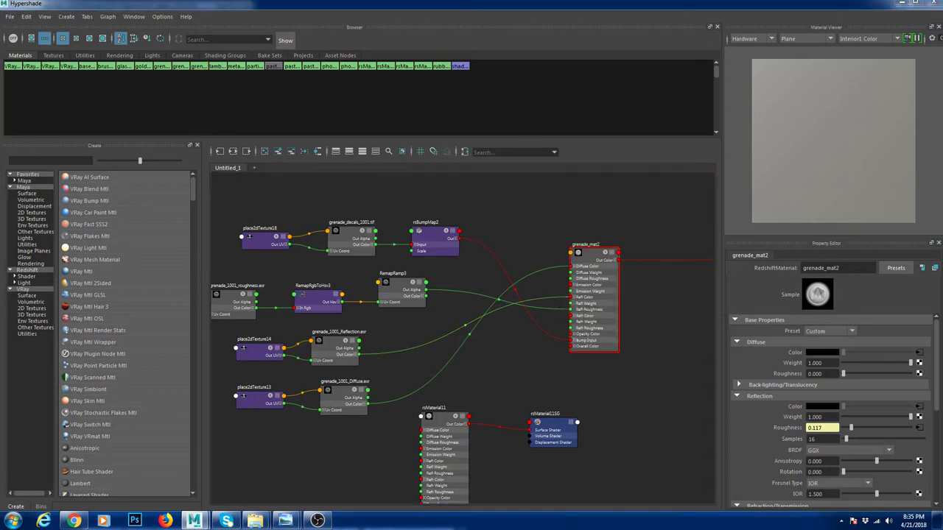
click(317, 151)
click(489, 353)
click(334, 345)
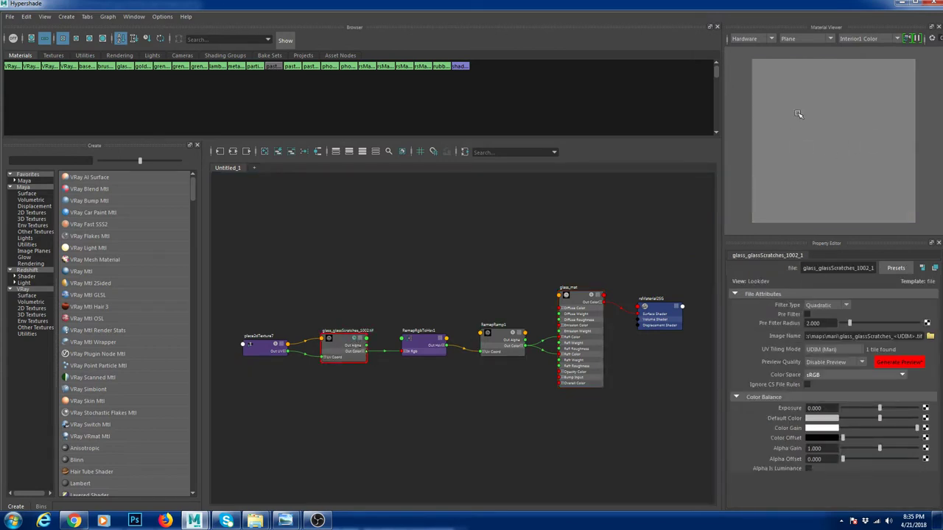
triple_click(890, 336)
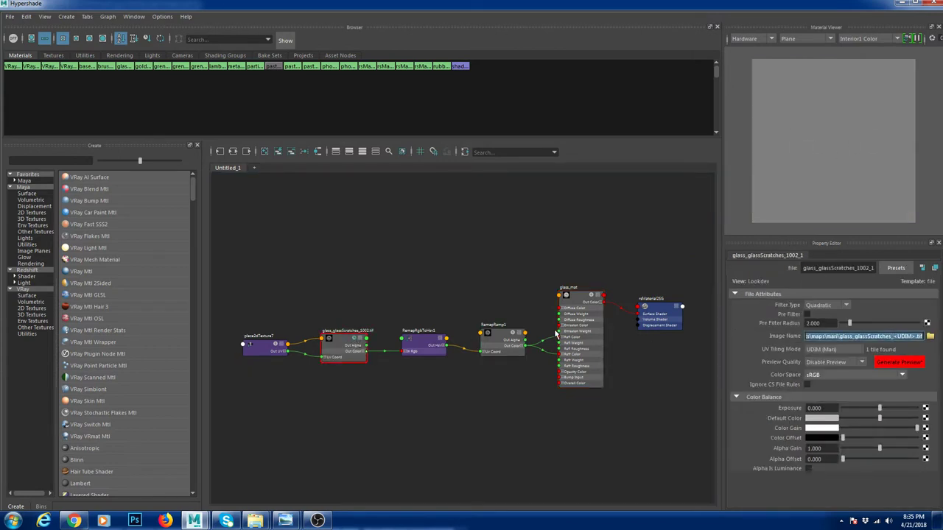
Open the maps\mari folder in Windows Explorer using the image path copied from the glass scratches texture.
key(ctrl+c)
key(super+e)
click(155, 19)
key(ctrl+v)
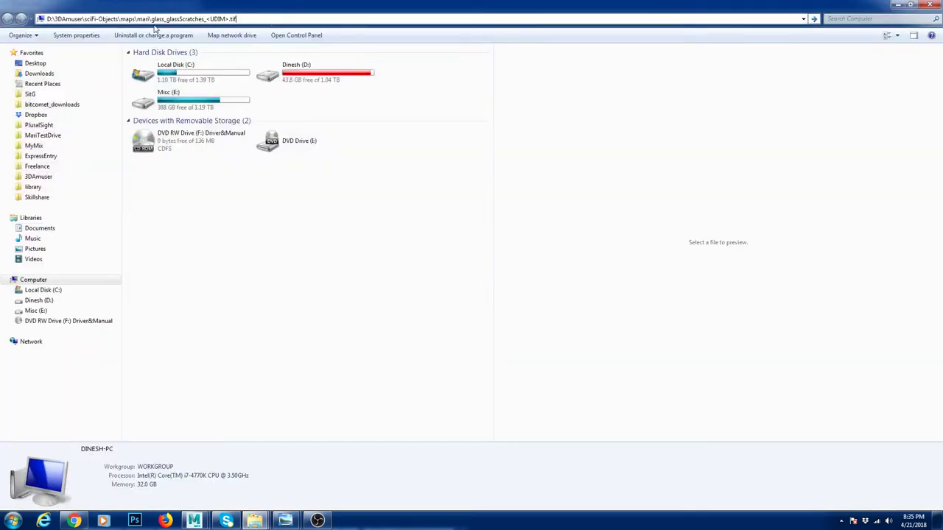
drag(154, 20, 465, 27)
key(Delete)
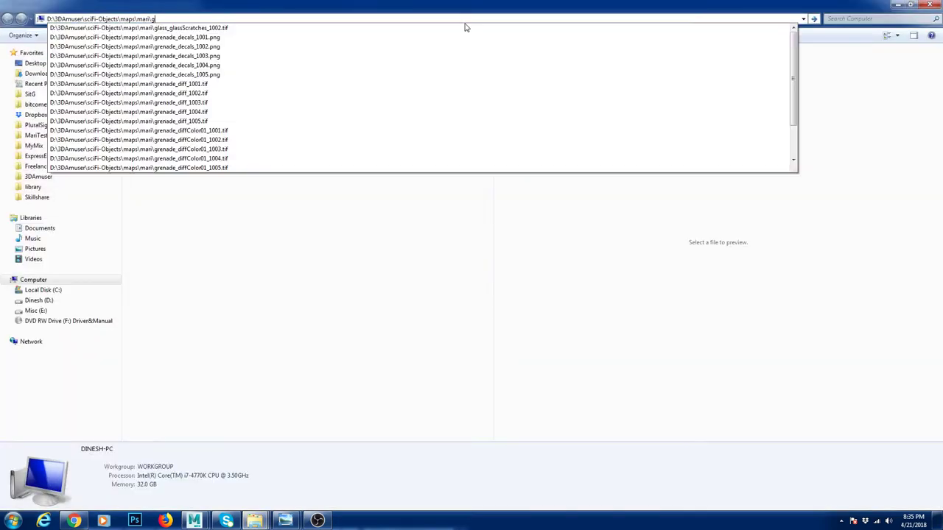
key(Return)
View the glass_glassScratches_1002 image full screen, examine its scratch detail, and return to Hypershade.
click(263, 103)
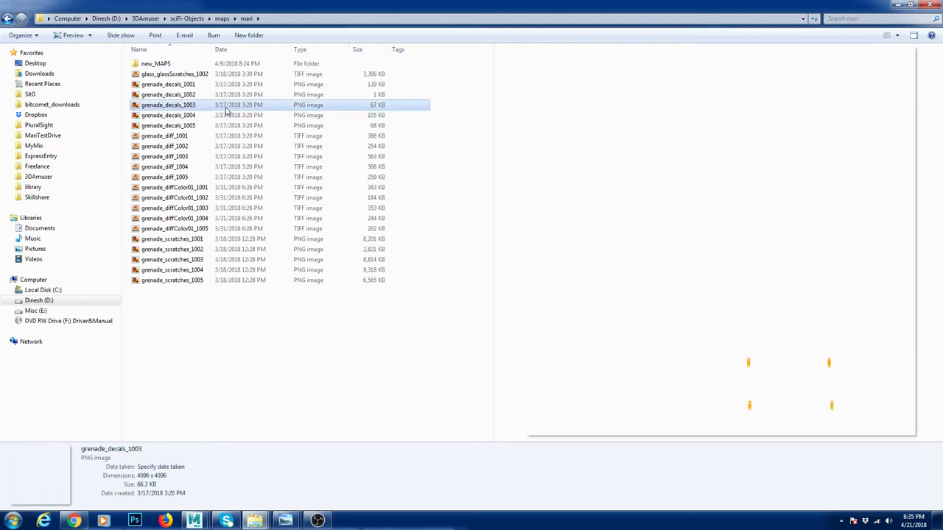
click(201, 75)
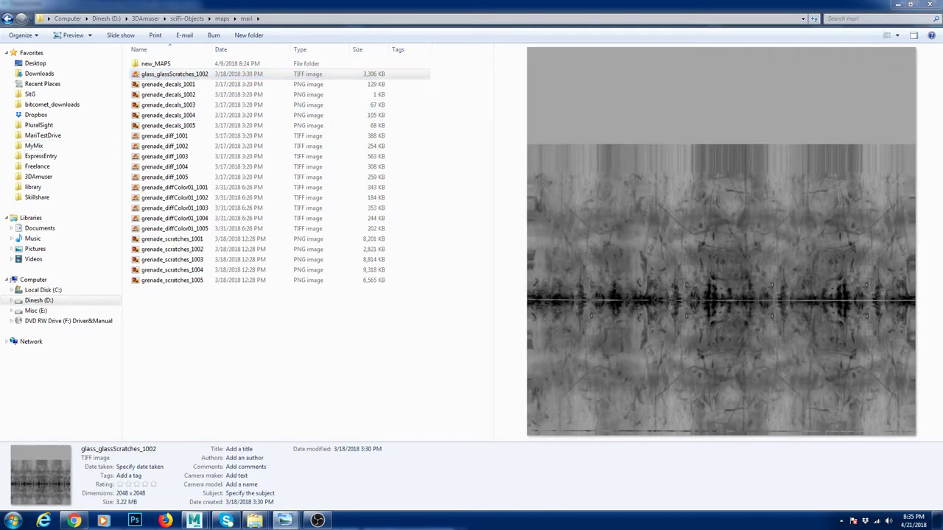
drag(0, 88, 559, 87)
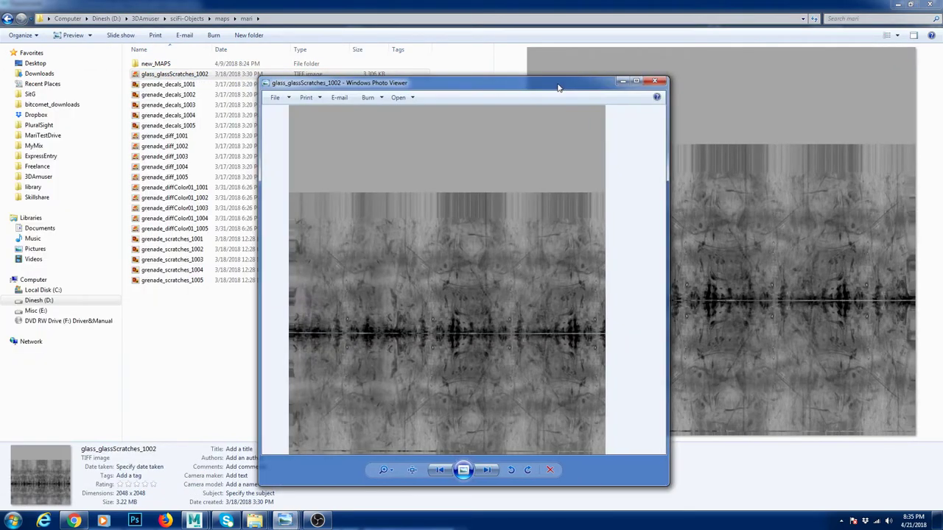
double_click(558, 87)
scroll(516, 263, up, 2)
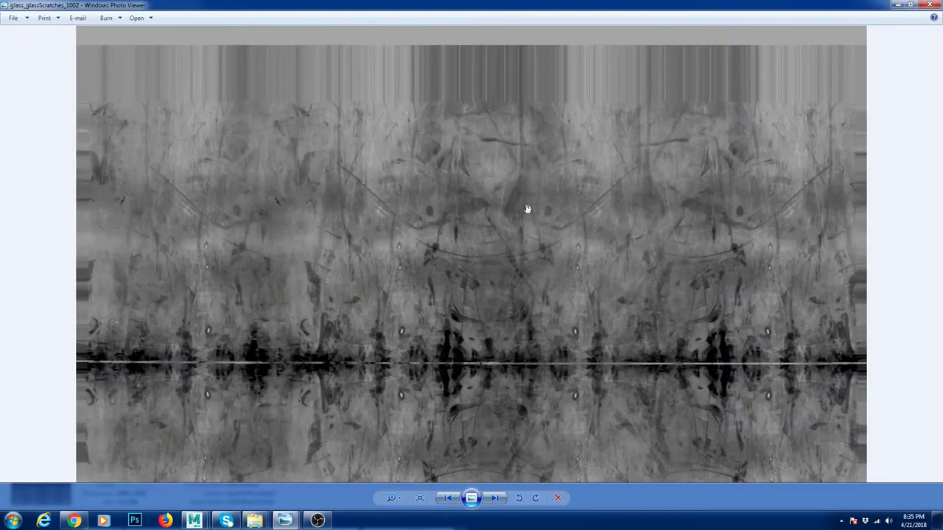
scroll(484, 308, up, 2)
scroll(484, 308, down, 4)
scroll(524, 388, up, 4)
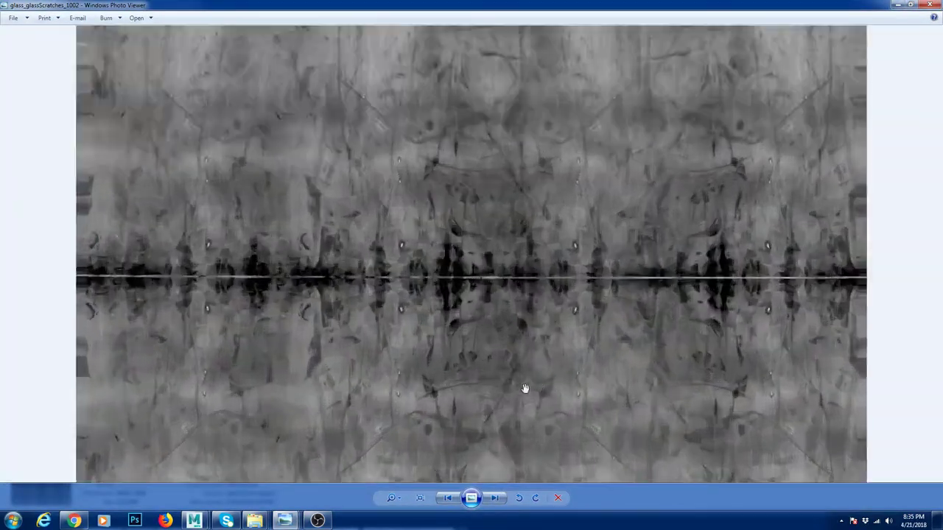
scroll(457, 128, down, 4)
click(929, 5)
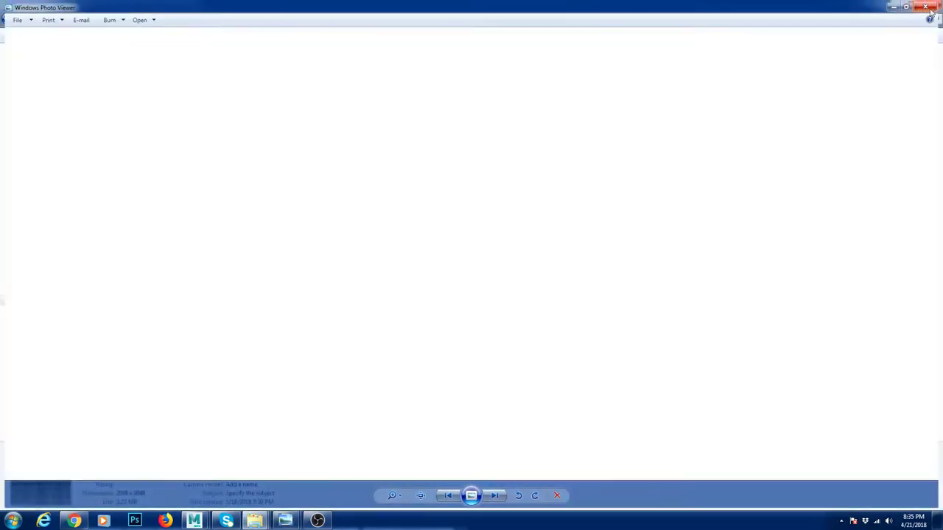
click(898, 6)
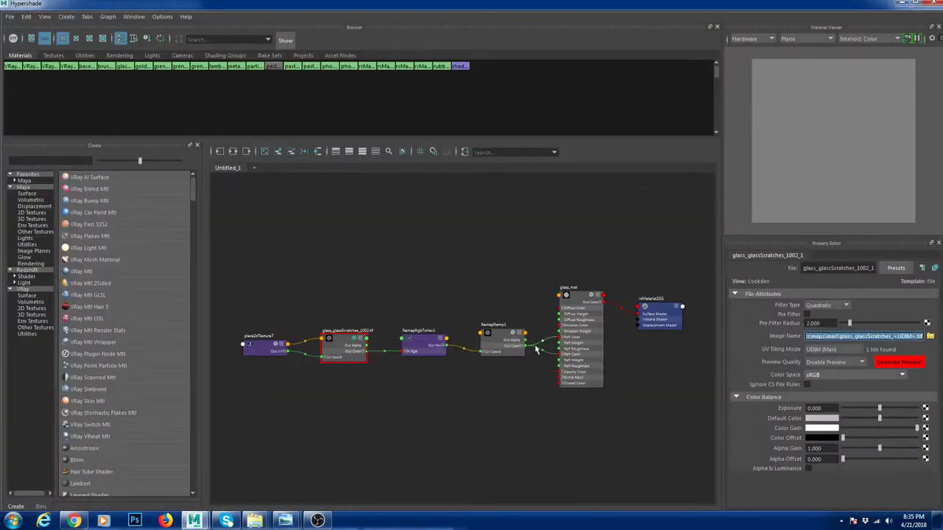
Examine how the glass scratches texture runs through RemapRgbToHsv1 and RemapRamp1 into glass_mat's reflection and refraction color.
scroll(567, 374, up, 3)
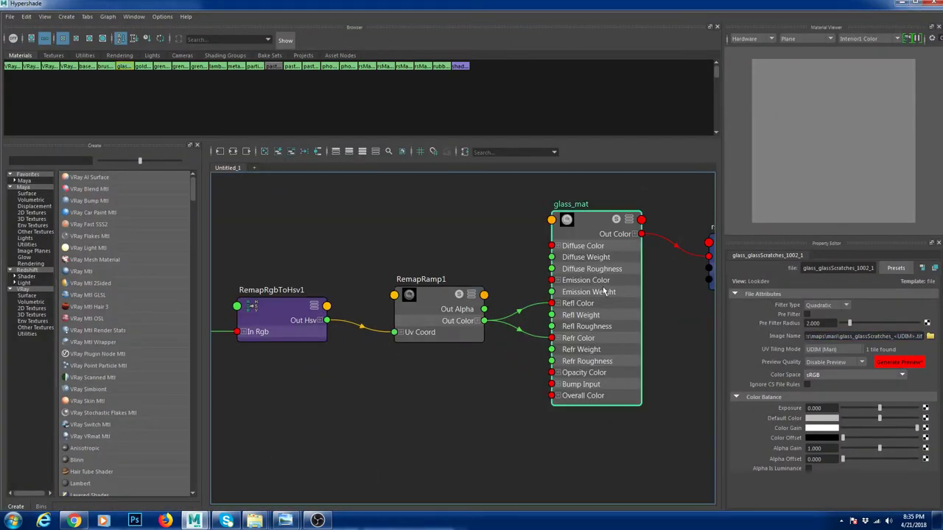
click(465, 322)
scroll(465, 325, down, 3)
drag(416, 254, 485, 338)
drag(341, 322, 334, 322)
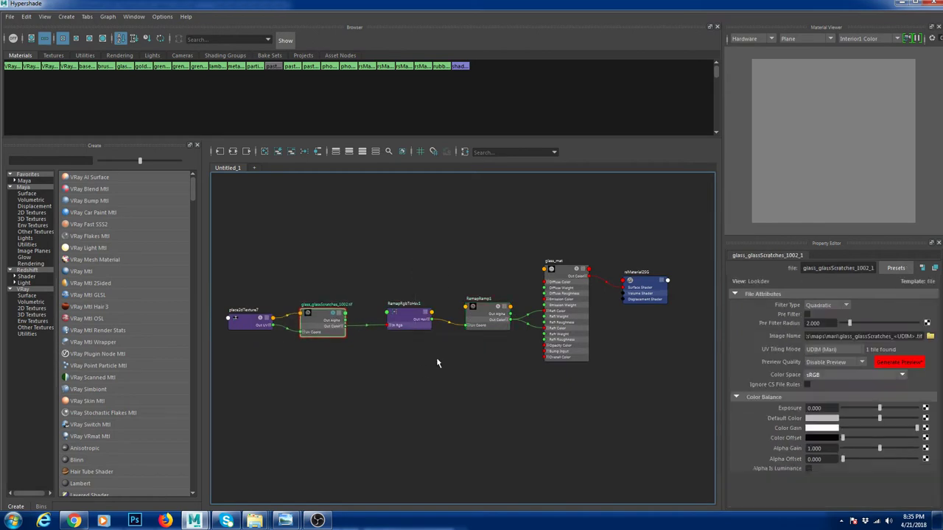
click(407, 382)
click(320, 324)
Shrink the Hypershade window to uncover the Attribute Editor and close the Material Viewer panel.
drag(454, 5, 429, 37)
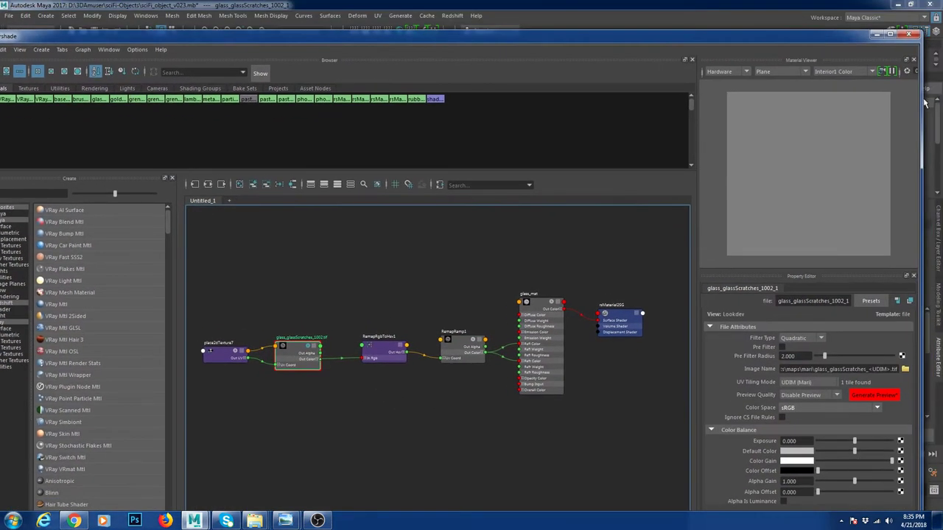
drag(922, 103, 695, 104)
click(686, 60)
scroll(409, 373, down, 5)
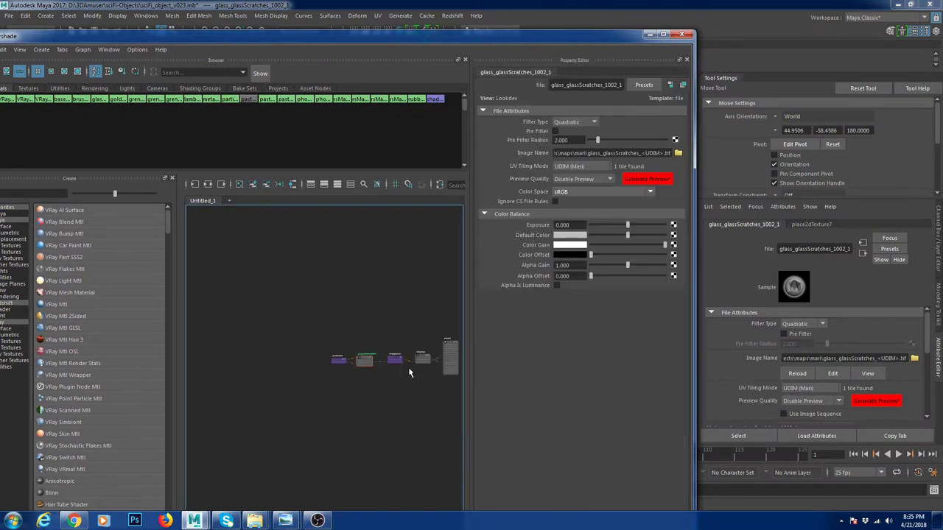
scroll(411, 372, up, 5)
Inspect the glass scratches texture's Effects settings with the Color Remap option, and the RemapRamp1 ramp.
scroll(825, 390, down, 5)
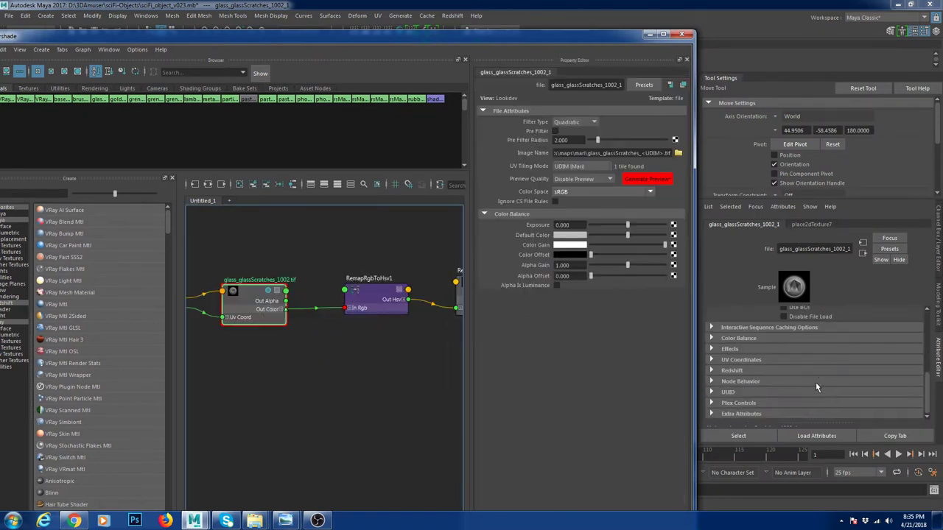
click(742, 349)
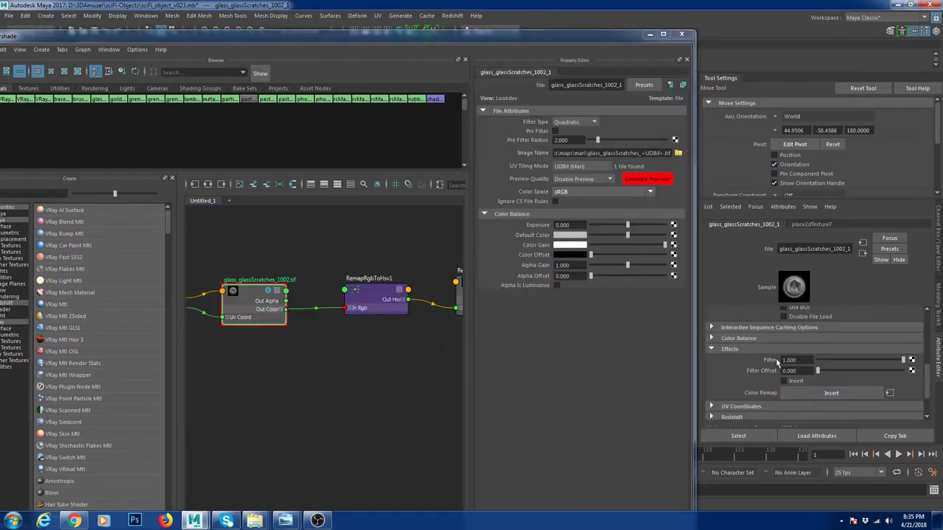
click(833, 394)
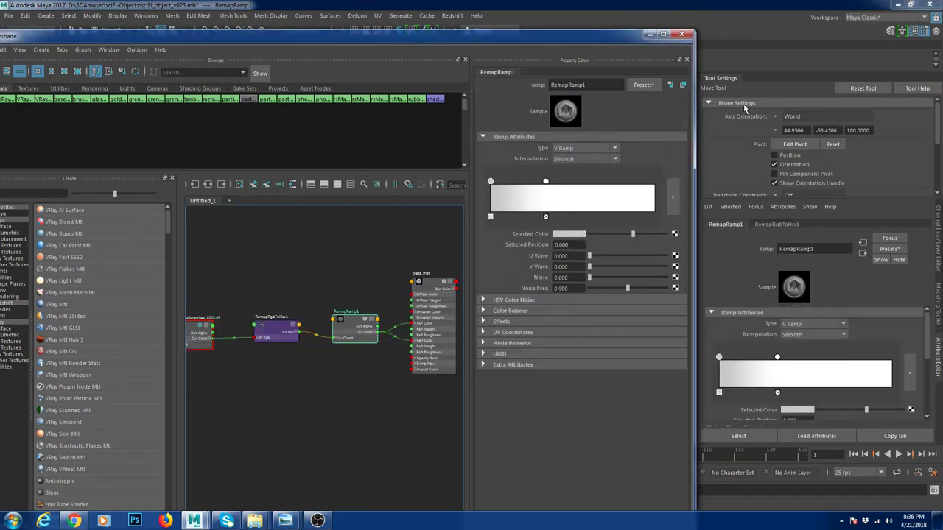
Move the Hypershade window off the viewport and graph the grenadeBlend_mat network of the selected top part.
drag(564, 34, 537, 229)
click(481, 209)
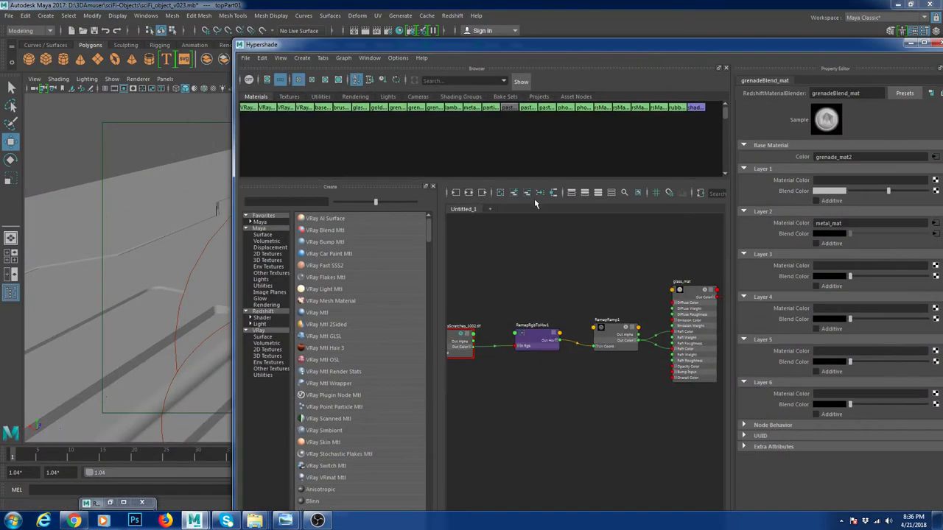
click(553, 193)
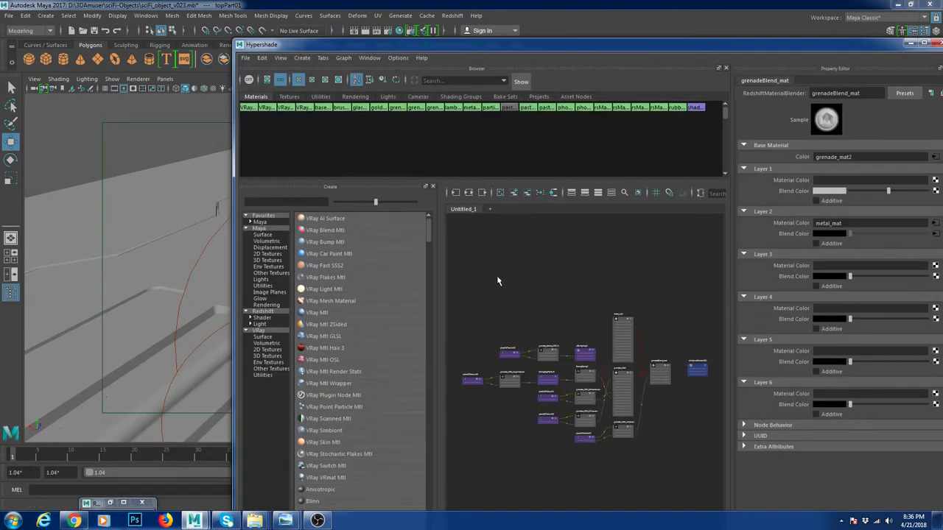
Spread out the nodes of the grenadeBlend_mat network around grenade_mat2 and maximize the Hypershade window.
alt+middle_drag(615, 412, 586, 365)
mouse_move(669, 349)
mouse_down()
mouse_move(652, 303)
mouse_move(627, 298)
mouse_move(706, 328)
mouse_up()
drag(593, 296, 715, 295)
drag(602, 424, 553, 383)
drag(556, 391, 453, 278)
key(Delete)
drag(587, 336, 616, 329)
double_click(777, 45)
Move the decals texture and bump nodes below grenade_mat2's other inputs, and the Diffuse texture nodes above them.
scroll(607, 318, up, 6)
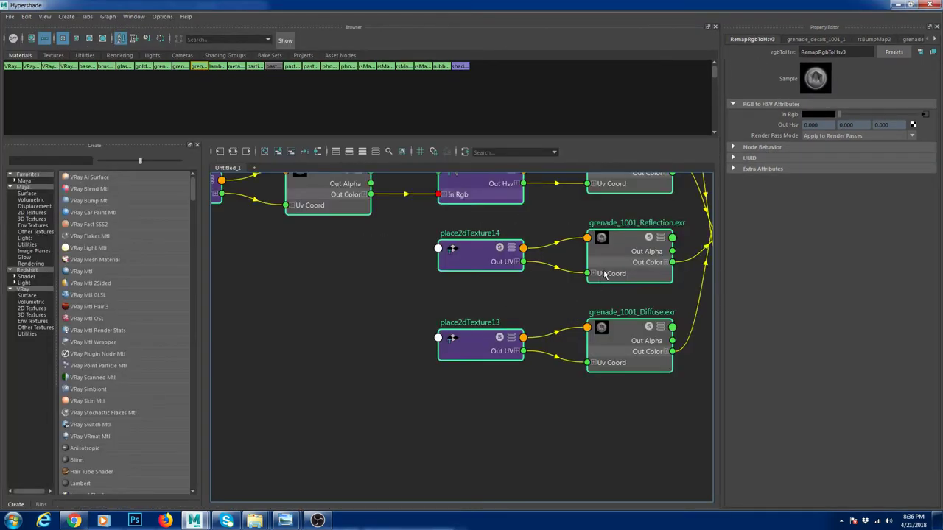
scroll(602, 273, down, 1)
alt+middle_drag(561, 240, 523, 352)
drag(595, 271, 305, 204)
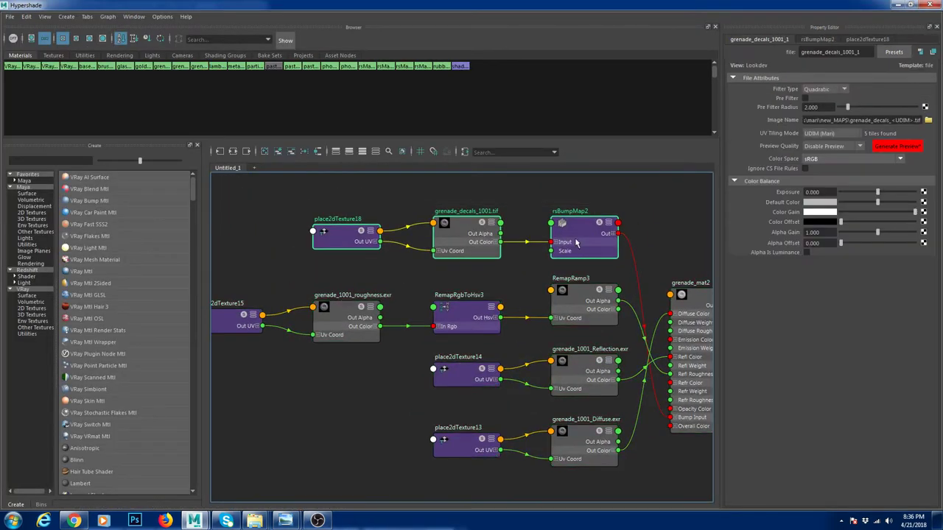
drag(573, 237, 534, 508)
drag(413, 436, 503, 205)
alt+middle_drag(537, 226, 510, 263)
click(509, 263)
Review the UV Tiling Mode options of the grenade_1001_Diffuse file node, keeping UDIM (Mari).
click(473, 231)
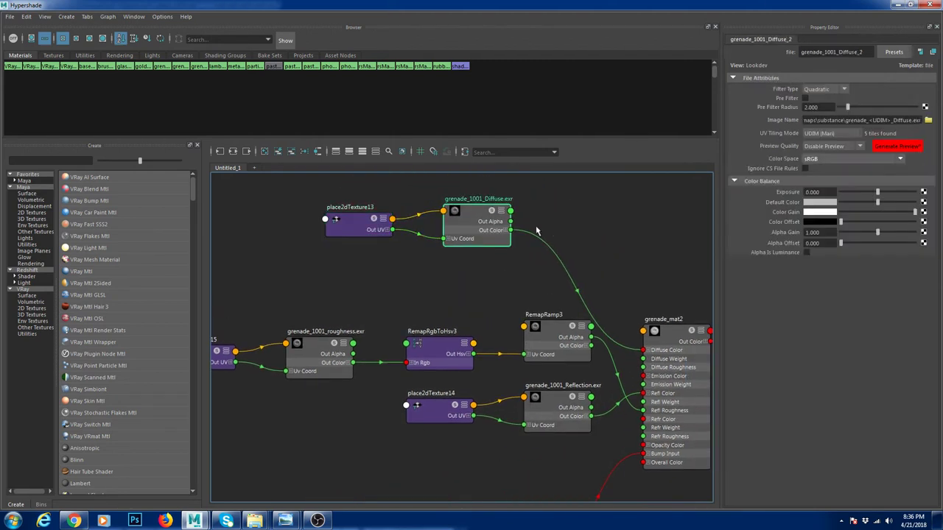
click(834, 134)
click(834, 134)
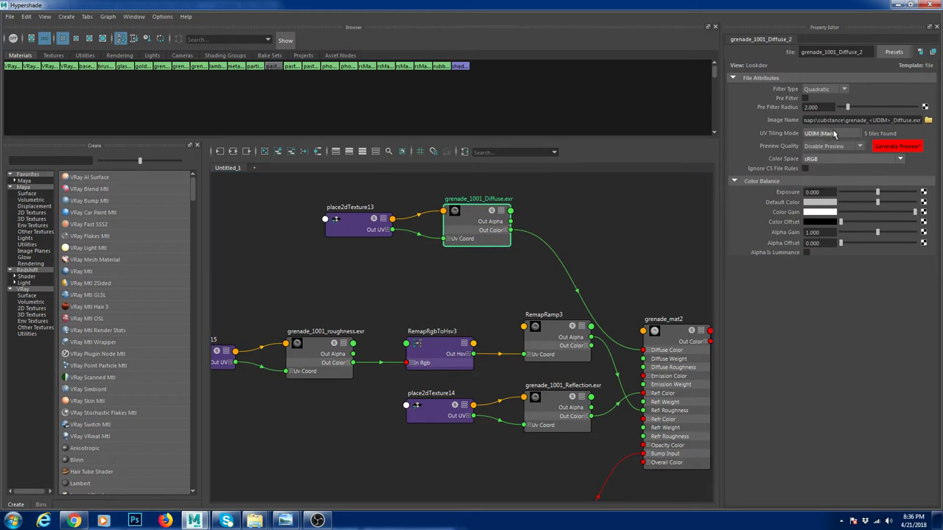
click(834, 134)
click(834, 134)
click(835, 133)
click(825, 174)
Switch the Diffuse texture's UV tiling mode to Off to examine the tile number in its image name, and restore UDIM (Mari).
click(822, 136)
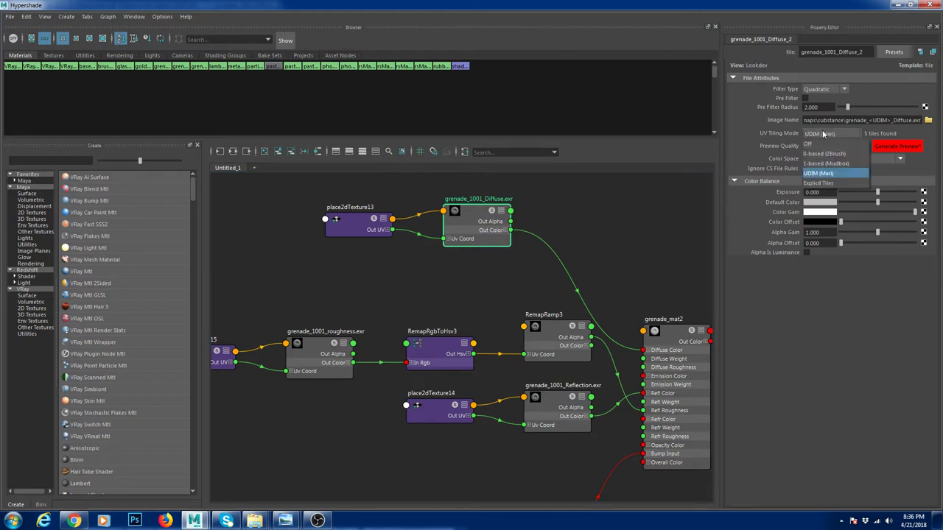
click(822, 144)
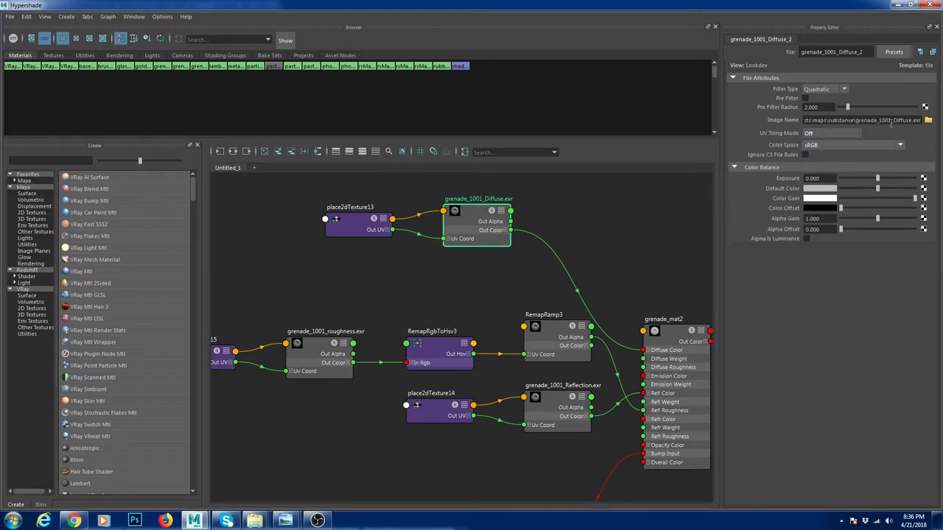
click(880, 121)
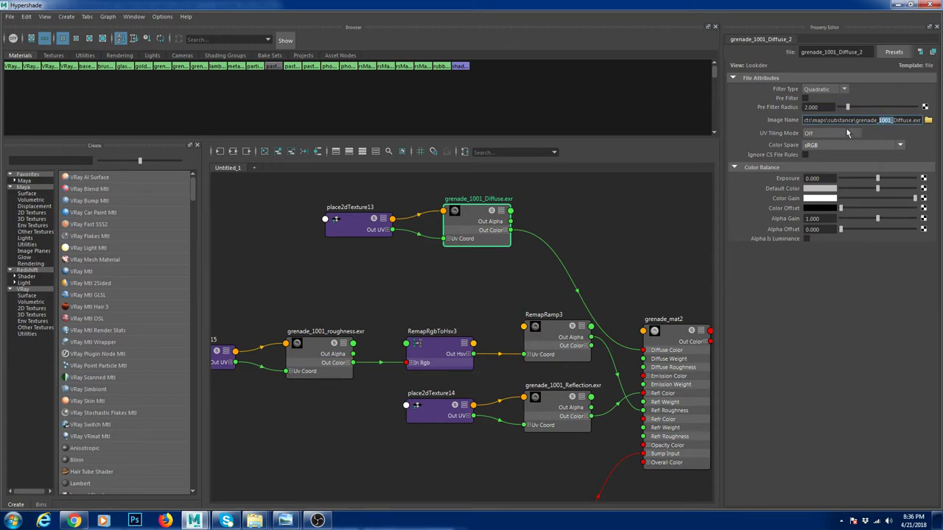
click(847, 133)
click(833, 168)
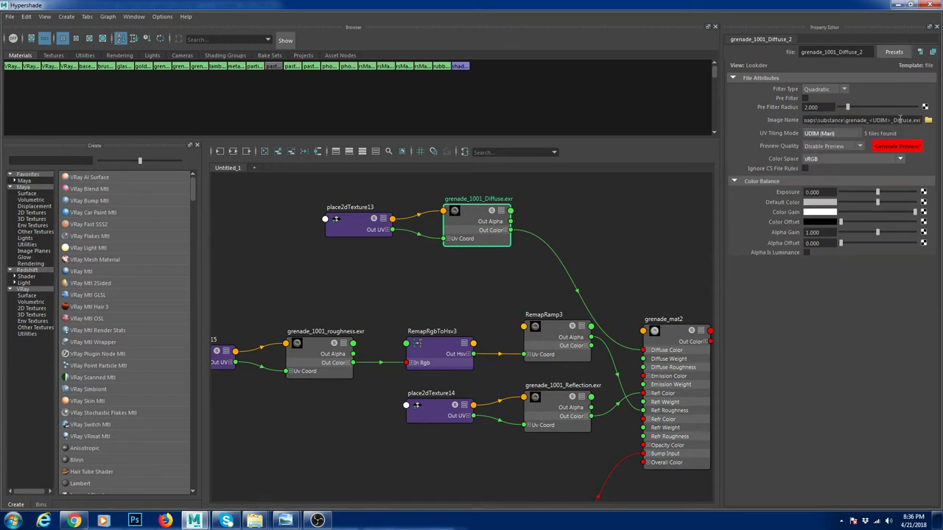
Move the roughness texture and its remap nodes left and slightly up, clear of the Reflection texture nodes.
alt+middle_drag(566, 322, 643, 285)
scroll(402, 302, down, 1)
drag(241, 294, 610, 317)
drag(615, 317, 492, 295)
Inspect the grenade_1001_roughness file node, its RemapRgbToHsv3 node and the RemapRamp3 ramp.
click(369, 358)
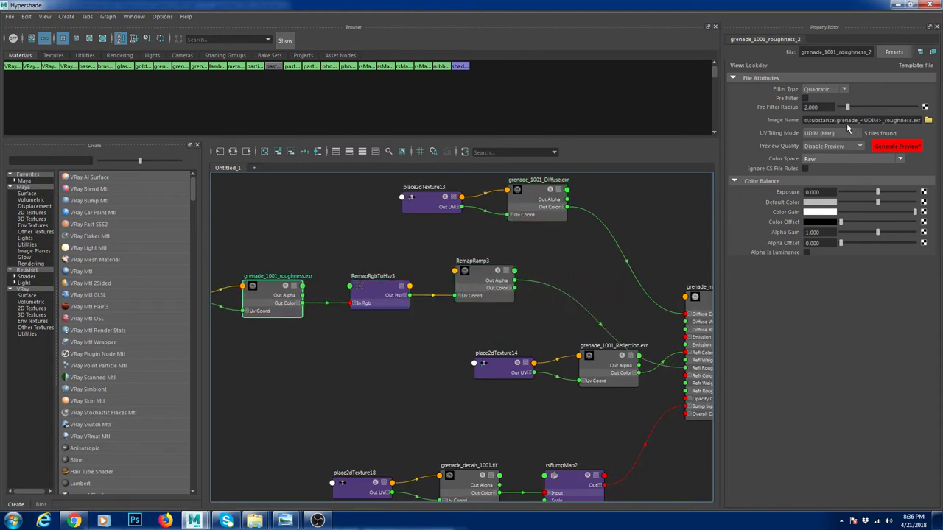
click(396, 296)
click(483, 284)
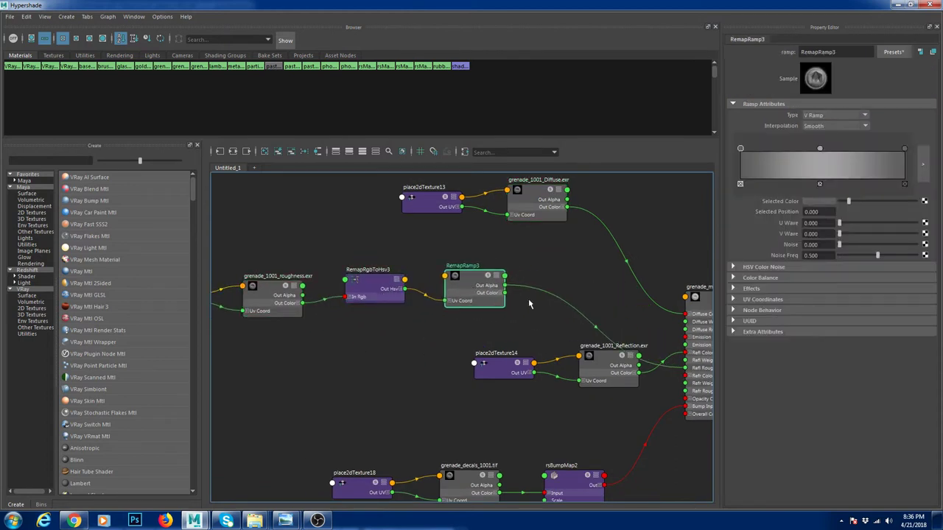
Move the Reflection texture and its place2dTexture14 node left, away from grenade_mat2.
alt+middle_drag(670, 243, 624, 221)
drag(545, 390, 462, 366)
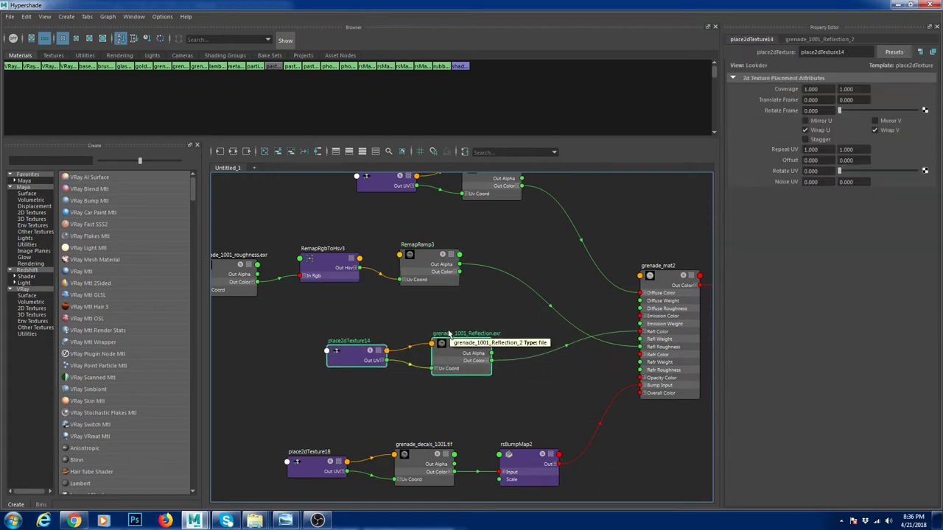
drag(491, 398, 354, 336)
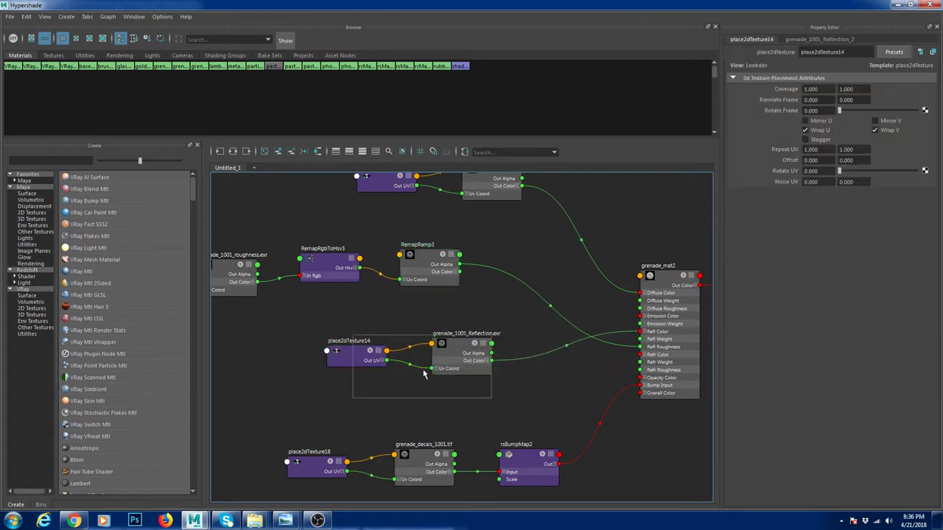
click(457, 358)
Check grenade_mat2's reflection inputs and set its reflection samples to 256.
click(695, 363)
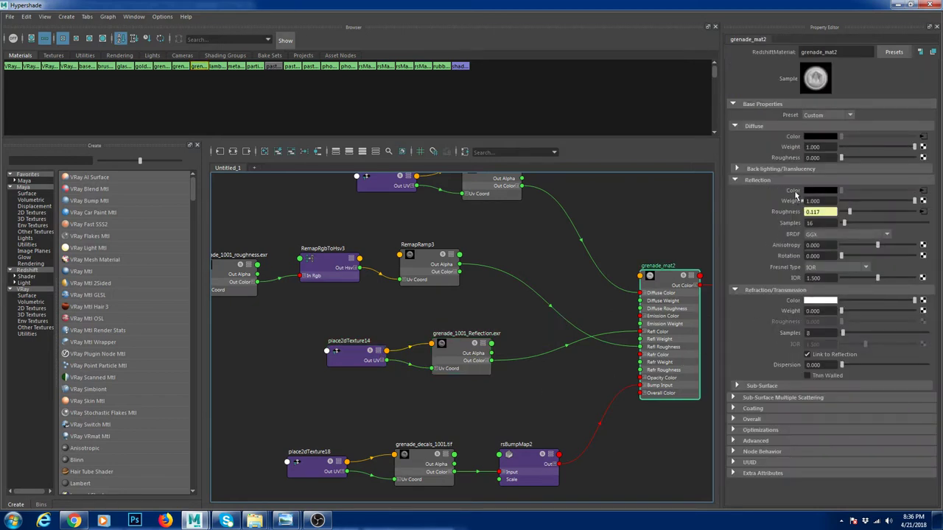
click(416, 267)
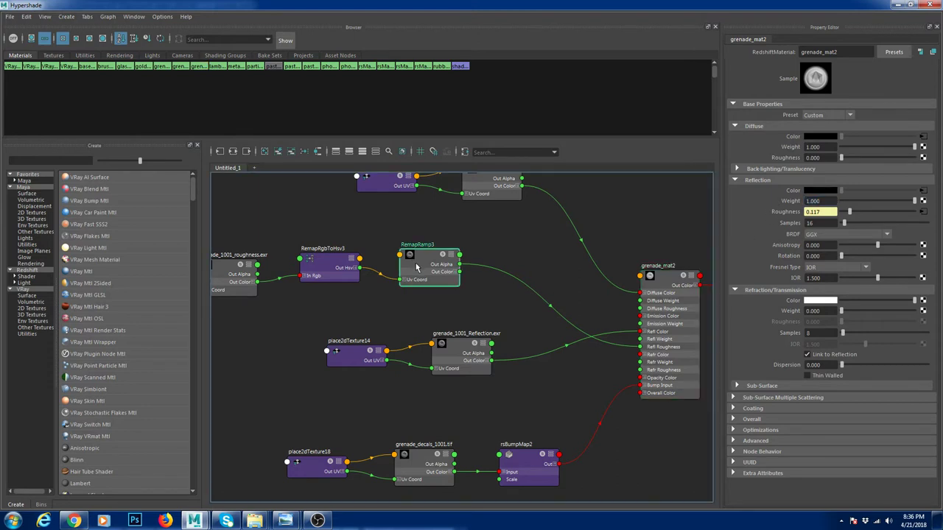
click(682, 354)
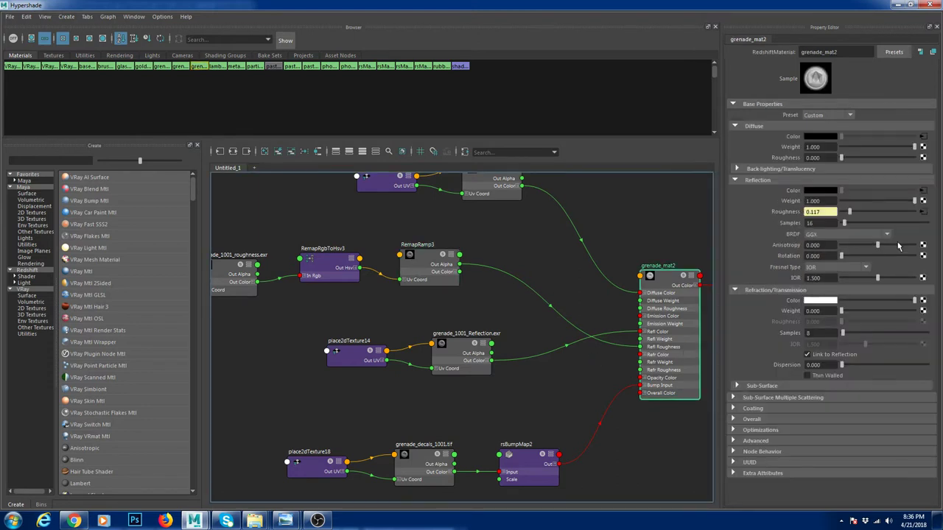
click(813, 223)
key(Return)
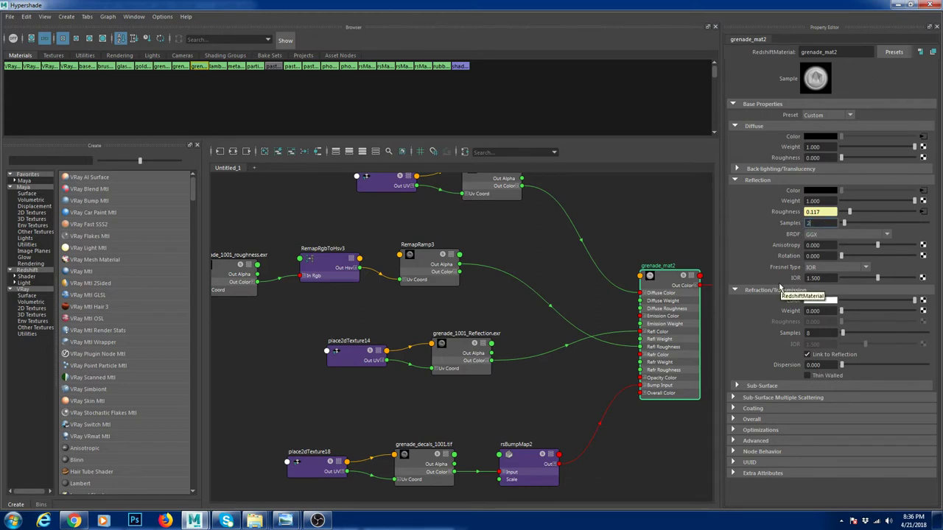
key(Return)
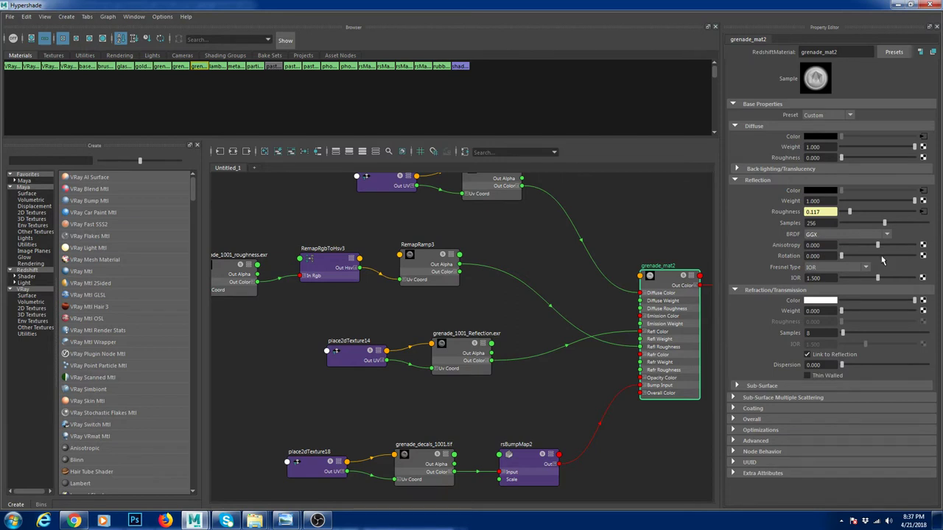
Check grenade_mat2's reflection IOR and the bump map assigned in its Overall attributes.
click(825, 277)
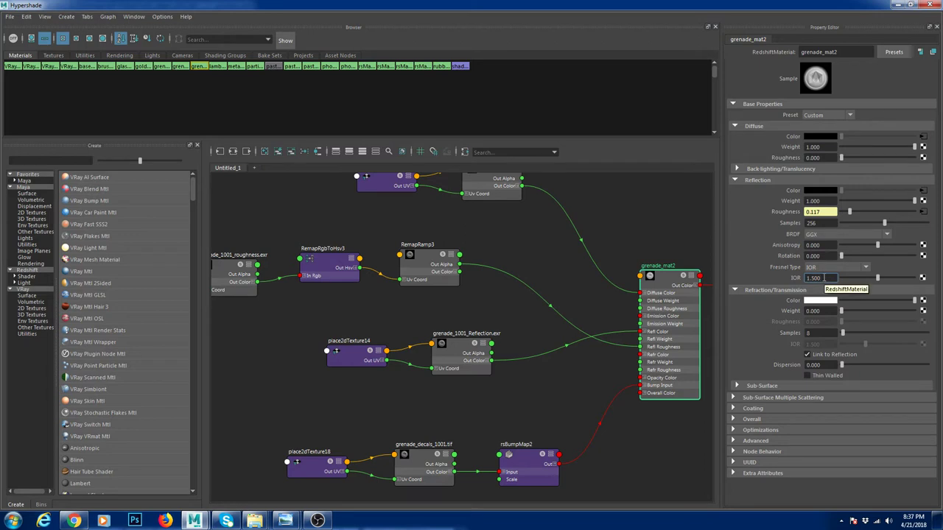
double_click(814, 277)
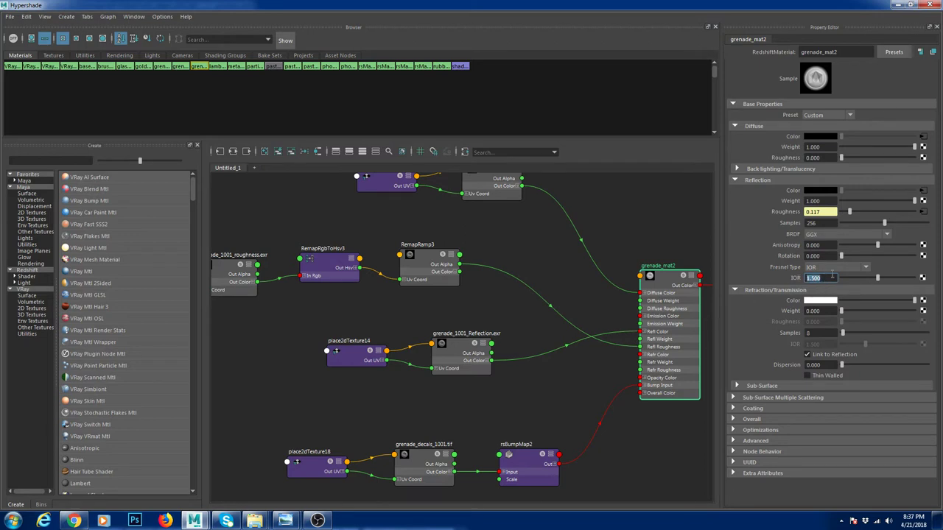
click(832, 276)
click(765, 421)
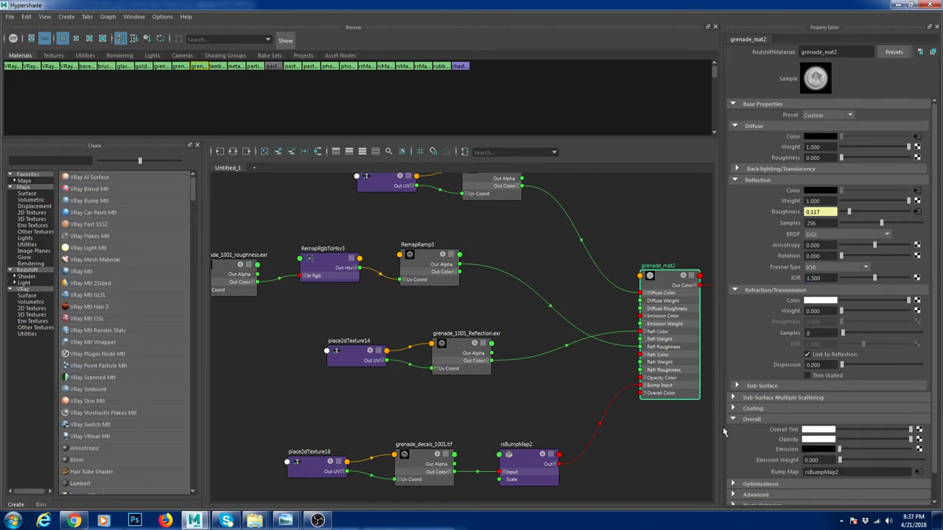
alt+middle_drag(433, 385, 436, 284)
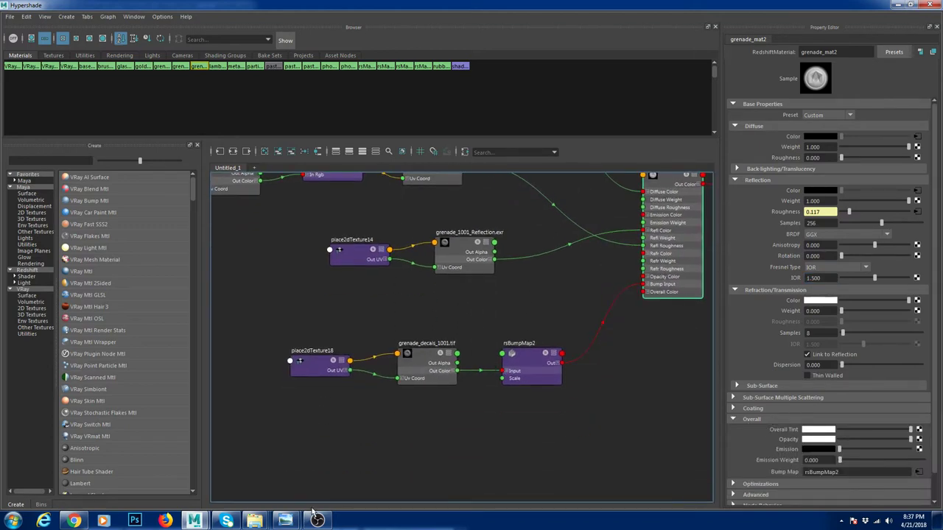
Switch to the mari maps folder in Windows Explorer and look through its grenade decal and diffuse textures.
mouse_move(254, 521)
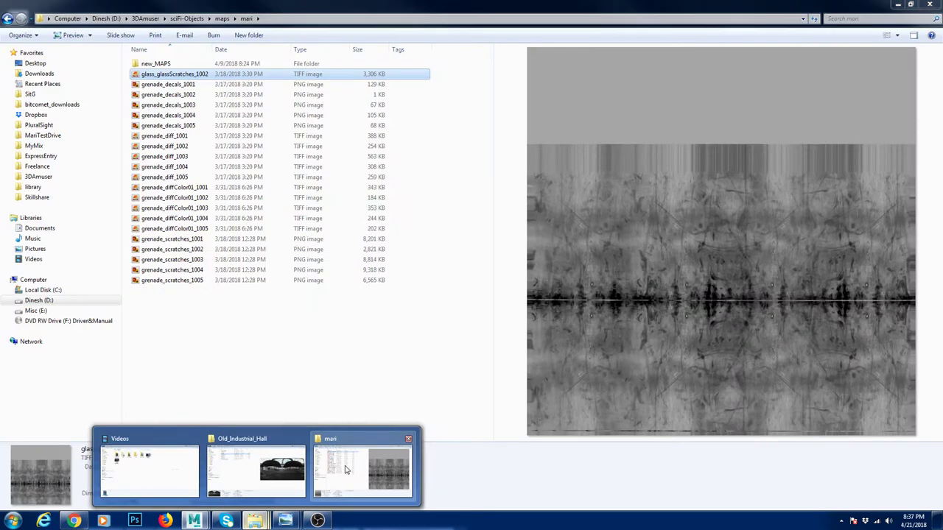
click(346, 468)
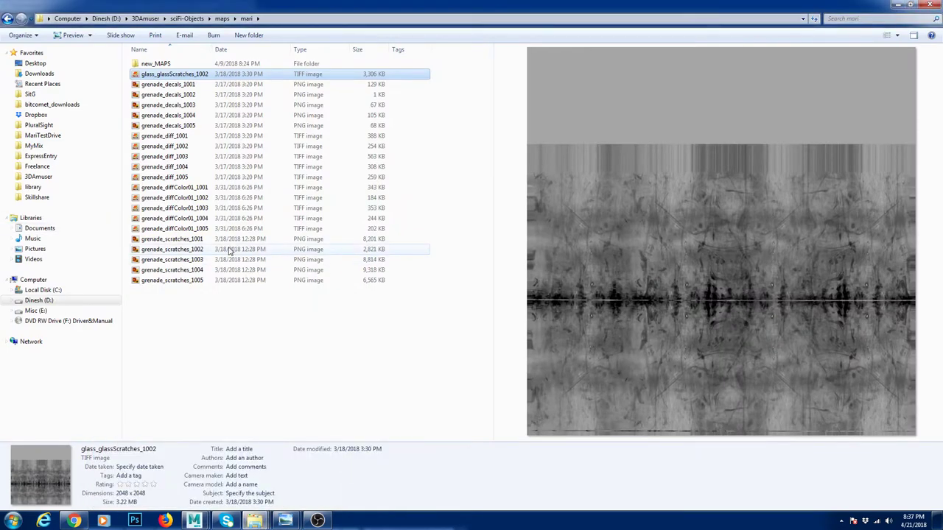
click(168, 65)
click(208, 129)
click(203, 159)
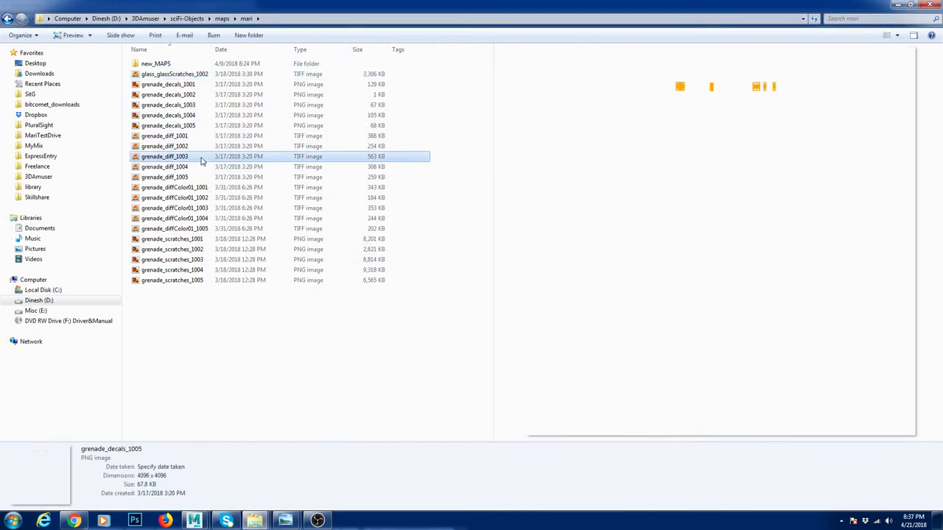
click(202, 198)
Open the new_MAPS folder, preview several grenade texture tiles, including grenade_decals_1002, and return to Hypershade.
double_click(179, 65)
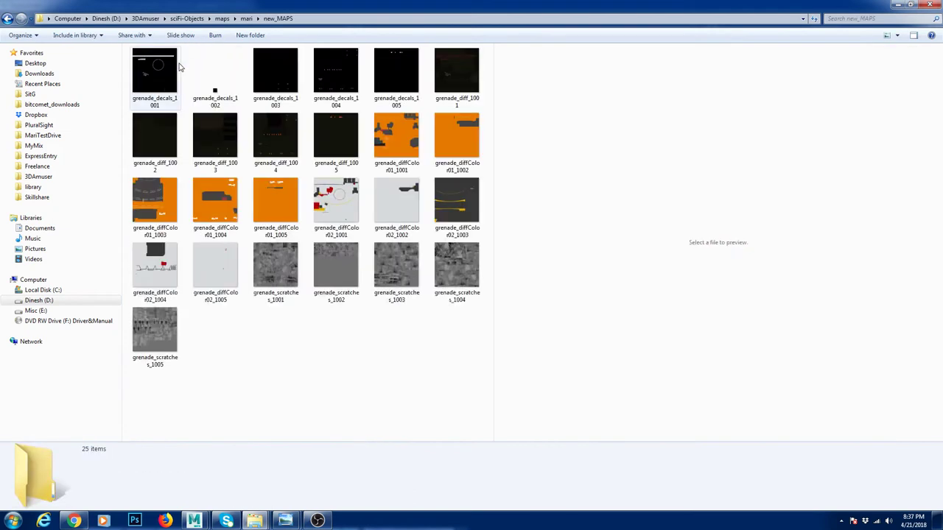
click(336, 73)
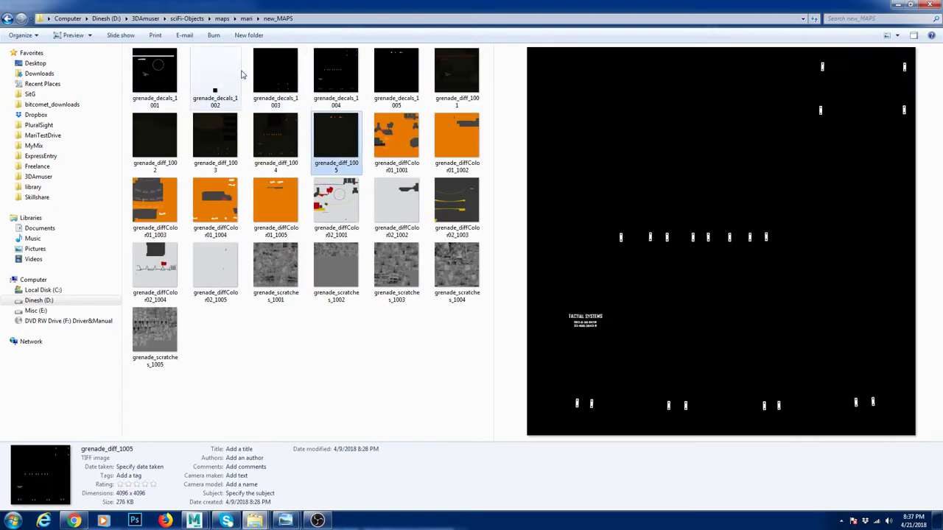
click(235, 75)
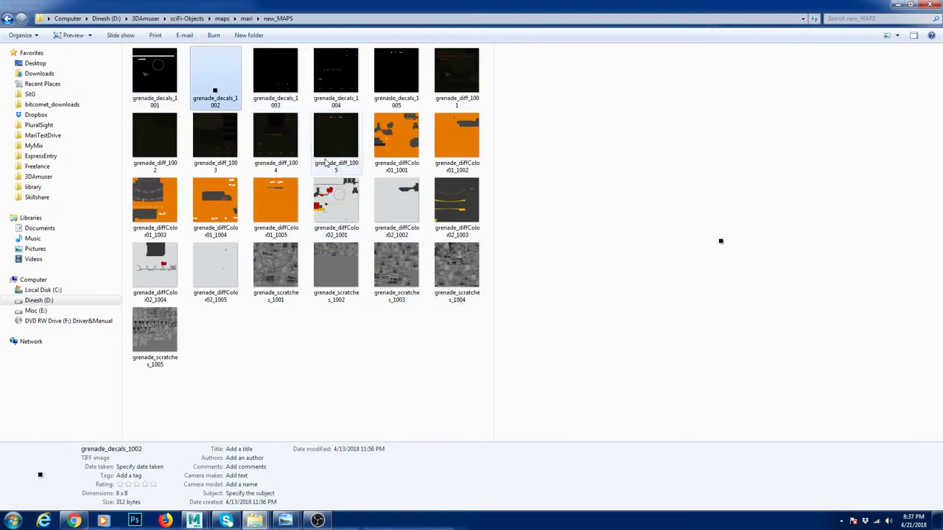
click(224, 284)
click(897, 6)
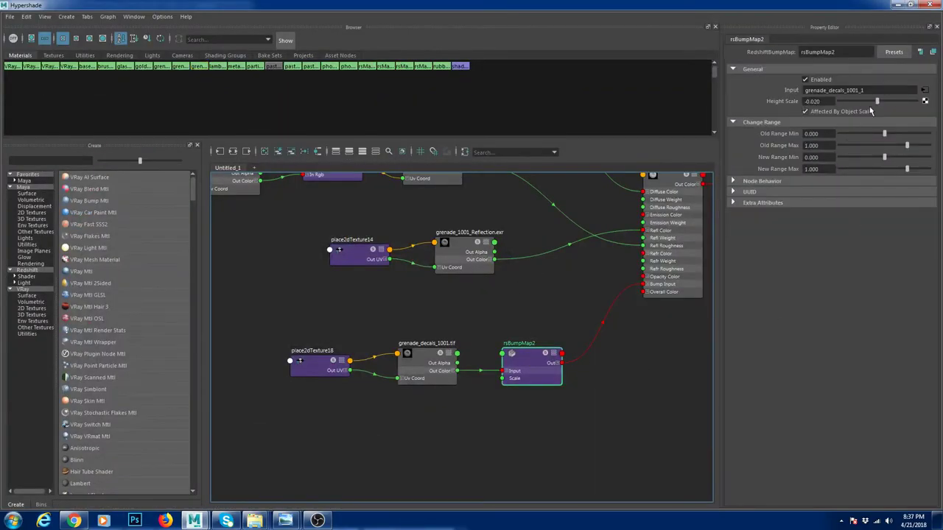
Inspect the grenade_decals_1001 file node and highlight the grenade_decals part of its image path.
click(428, 366)
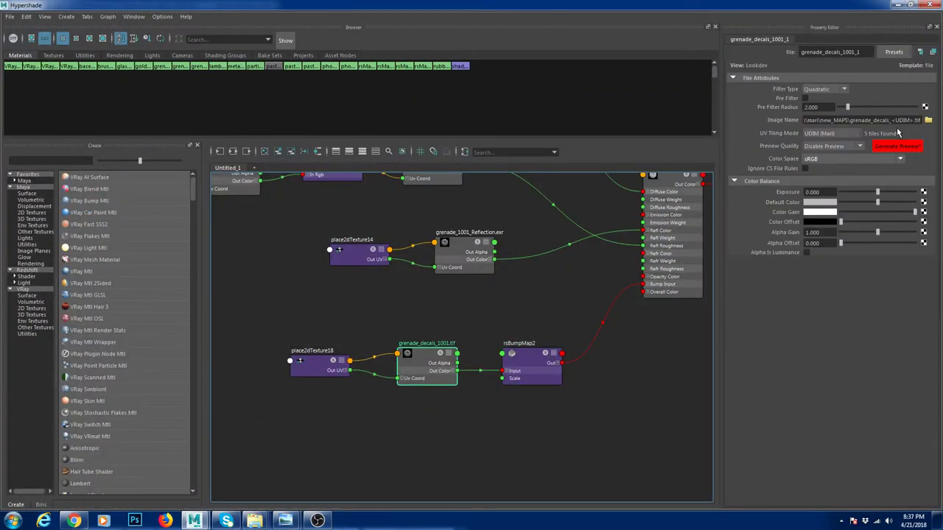
triple_click(874, 121)
click(852, 122)
drag(849, 120, 887, 120)
Switch back to the new_MAPS folder in Windows Explorer and preview the grenade_decals_1001 tile.
key(alt+Tab)
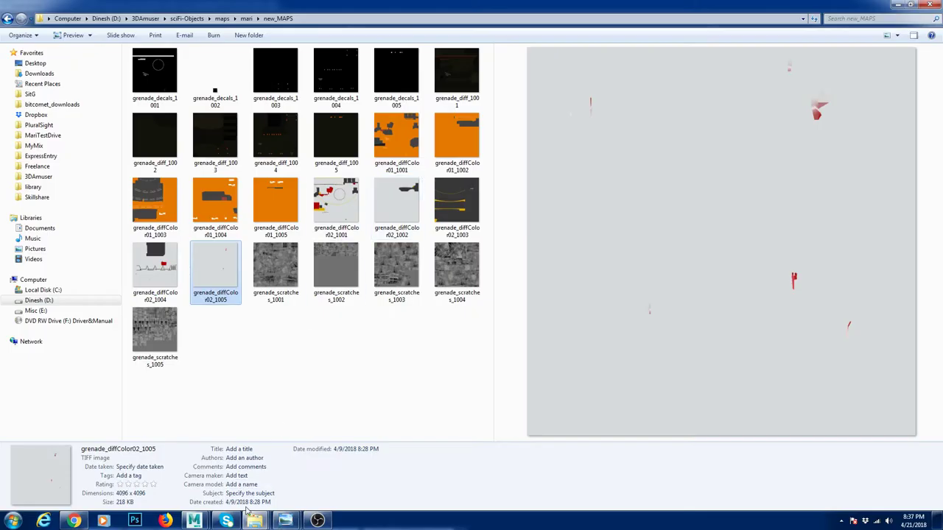
click(276, 139)
click(293, 102)
click(324, 82)
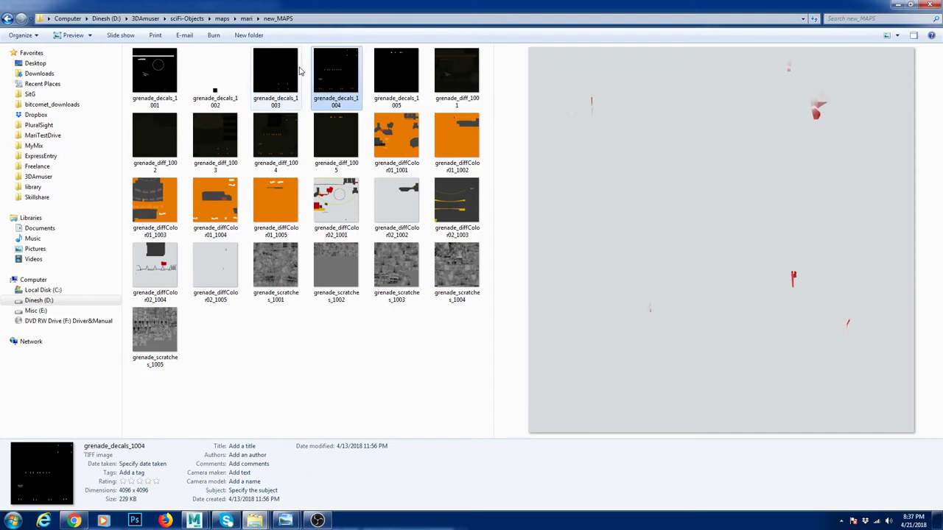
click(281, 68)
click(147, 72)
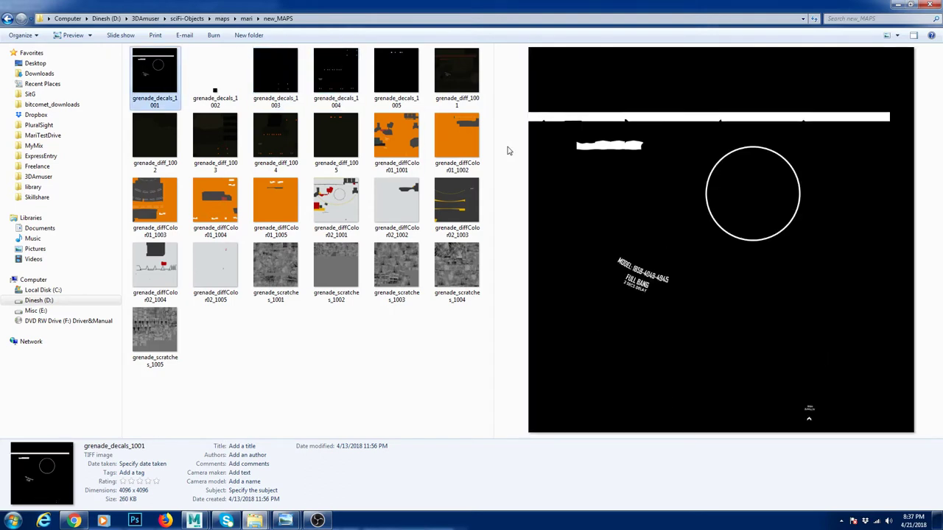
Page back and forth through the grenade_decals tiles 1001 to 1005 to examine their black-and-white masks.
key(Right)
key(Right)
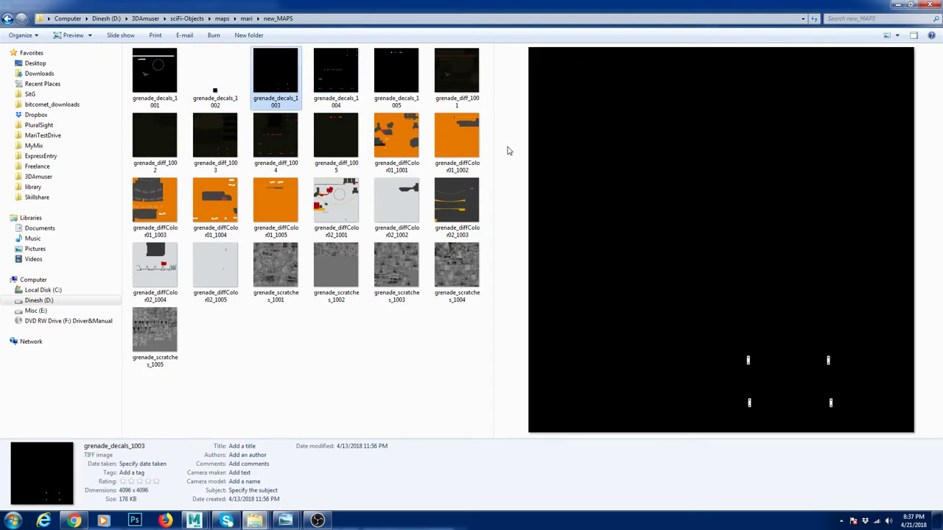
key(Right)
key(Right)
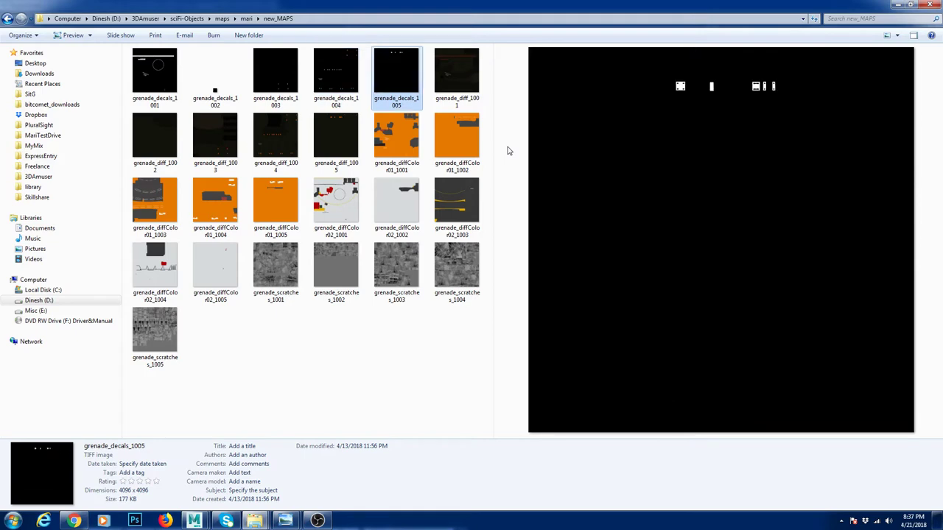
key(Left)
key(Left)
key(Left)
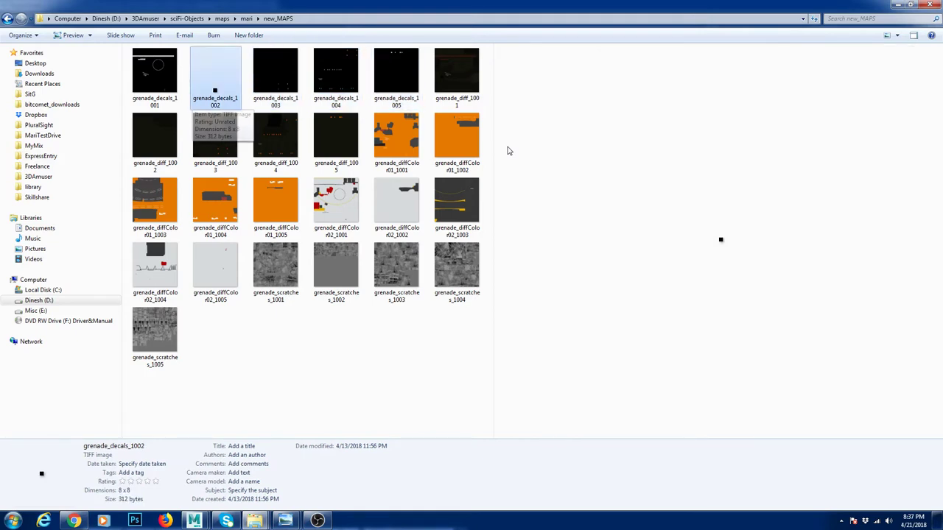
key(Left)
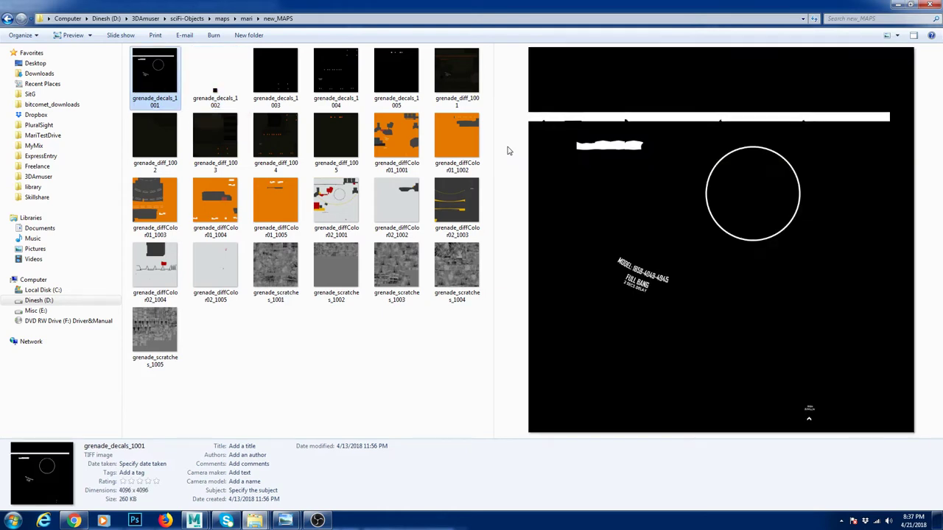
key(Right)
key(Right)
key(Right)
key(Right)
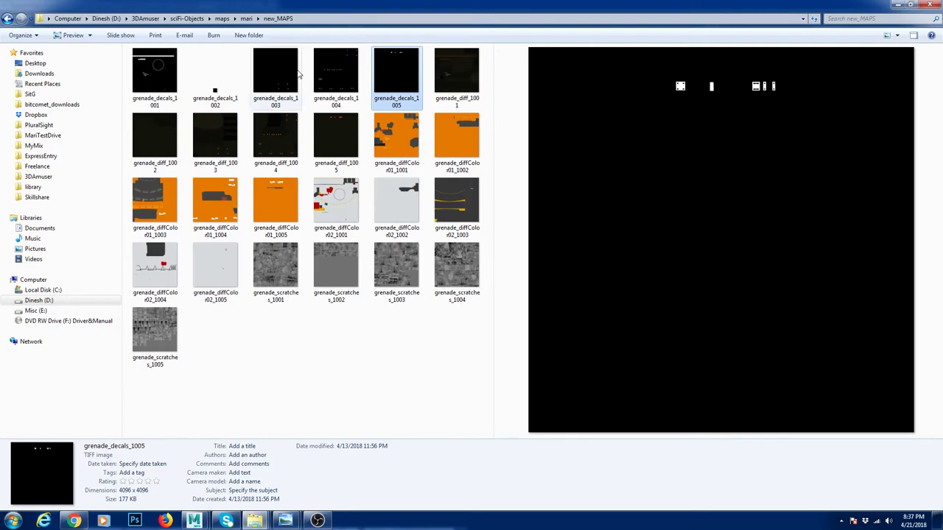
Compare the grenade_decals_1005 tile with grenade_diff_1001, and return to Hypershade.
click(444, 86)
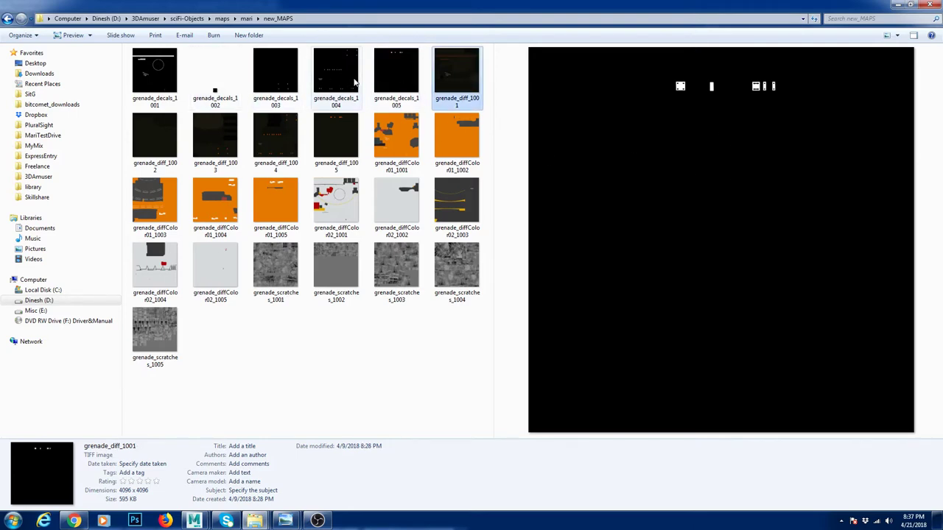
click(384, 78)
click(477, 103)
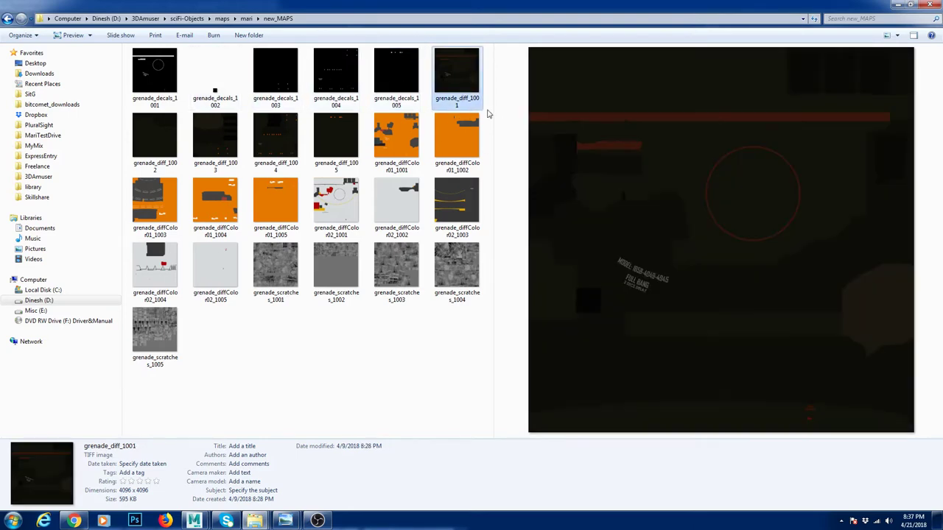
click(920, 4)
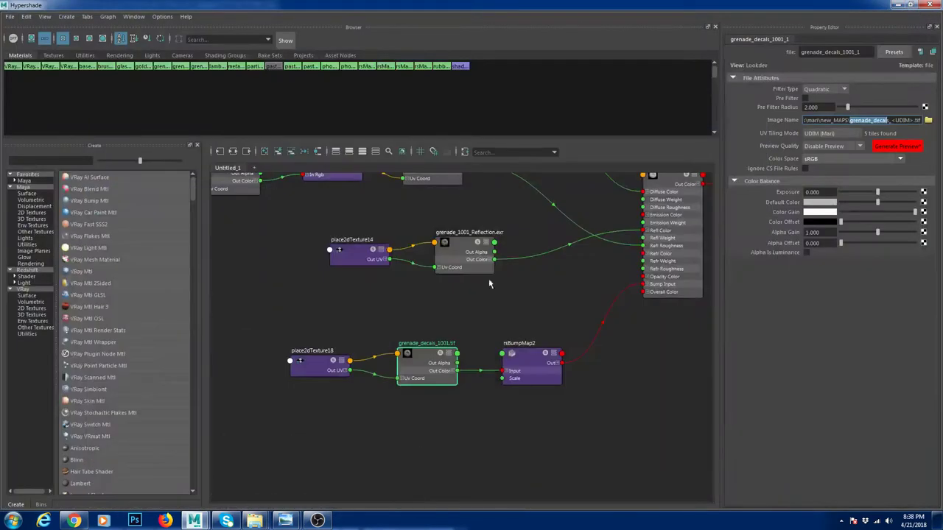
Move the decals texture, place2dTexture18 and rsBumpMap2 nodes together slightly left and up, away from grenade_mat2.
scroll(511, 276, down, 6)
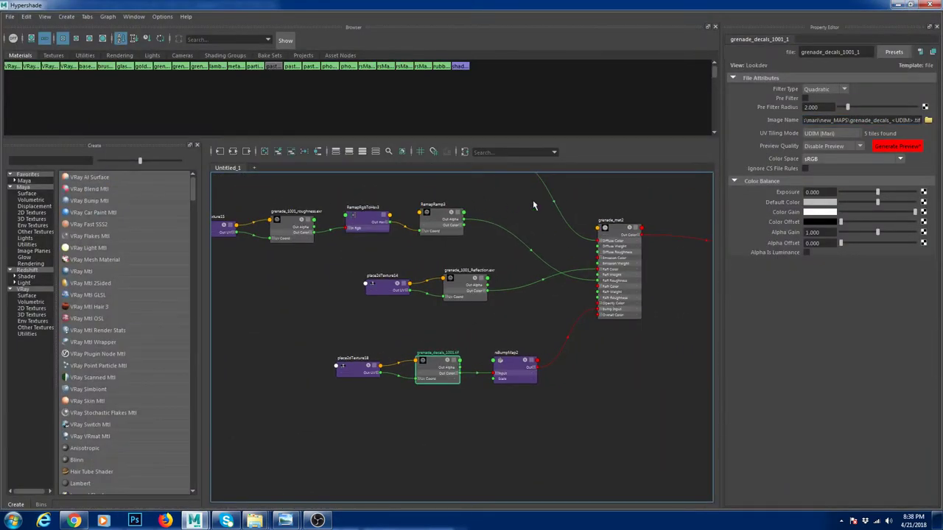
alt+middle_drag(525, 330, 517, 273)
drag(530, 345, 382, 294)
drag(505, 293, 468, 282)
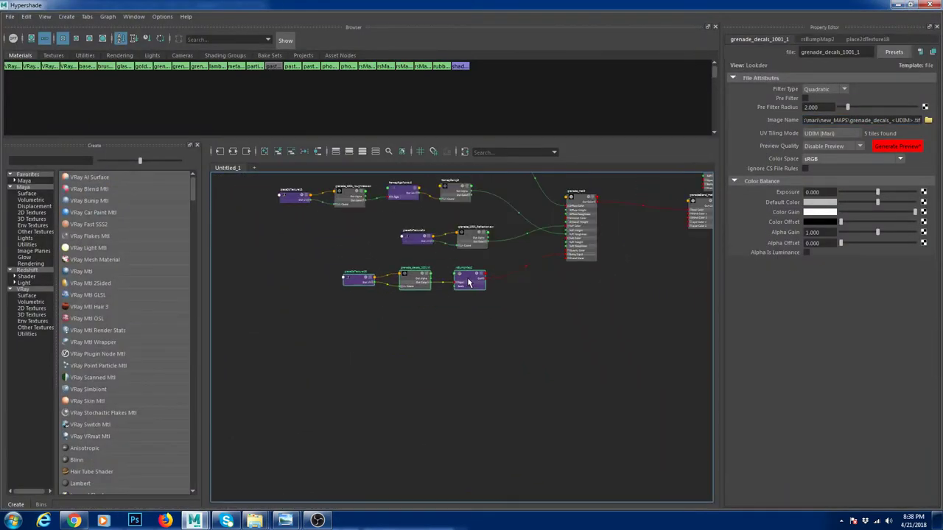
Inspect the grenade_decals_1001 file node's attributes and the rsBumpMap2 node it feeds.
click(435, 285)
scroll(435, 286, up, 3)
click(420, 283)
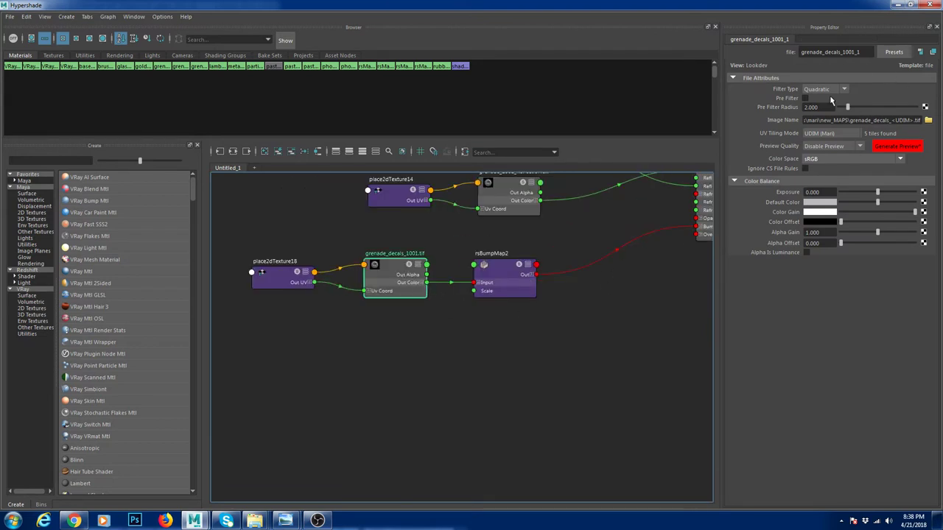
click(511, 288)
alt+middle_drag(677, 233, 571, 249)
Follow the bump map connection from grenade_mat2's Overall attributes to rsBumpMap2 and check its height scale.
click(637, 230)
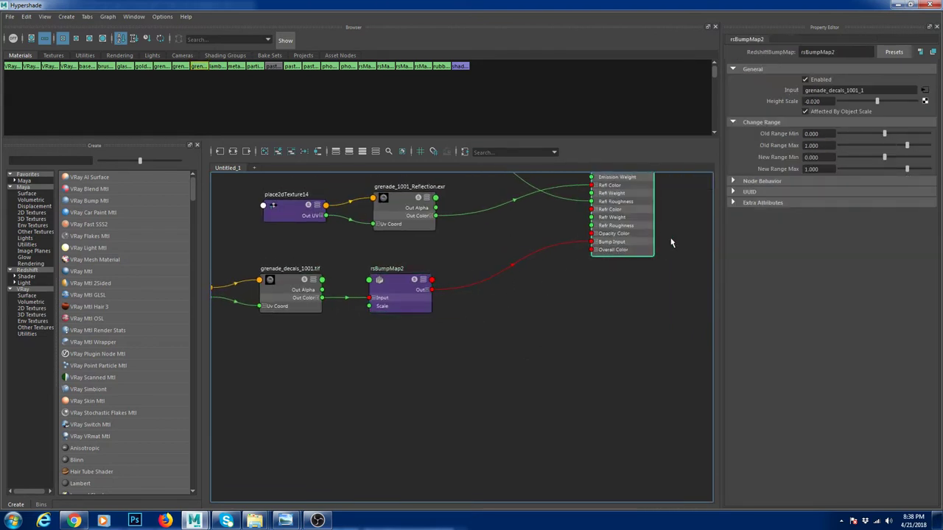
scroll(814, 382, down, 2)
click(753, 390)
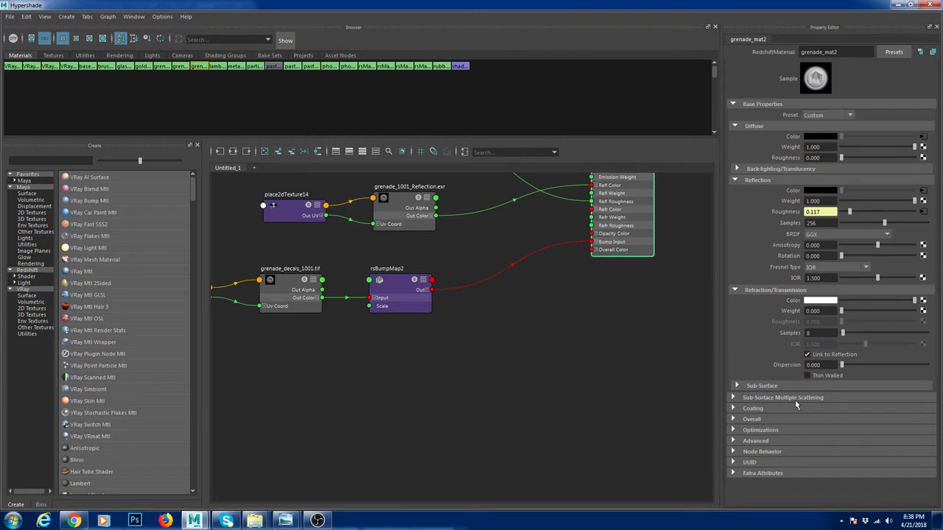
click(751, 419)
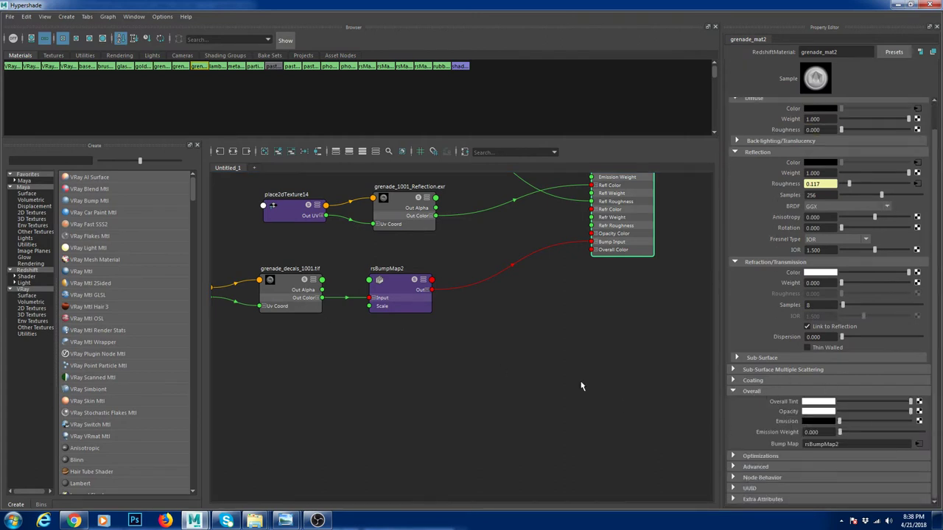
click(917, 444)
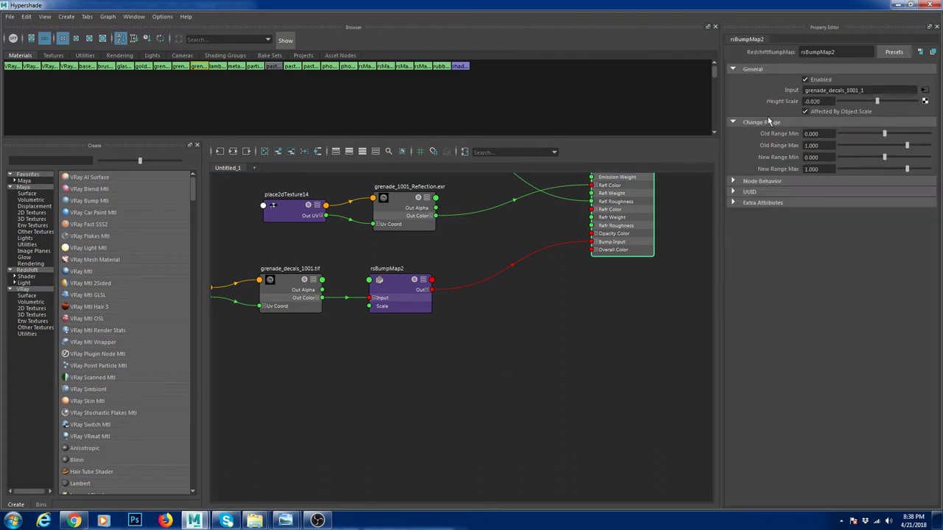
click(830, 100)
Review the texture nodes feeding grenade_mat2 and bring up that material's attributes.
alt+middle_drag(545, 242, 624, 293)
alt+right_drag(508, 243, 404, 193)
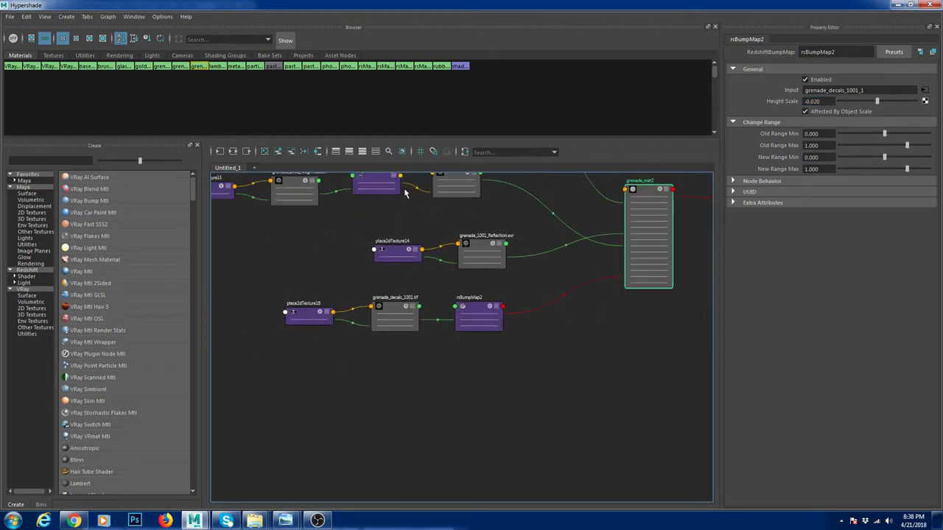
alt+middle_drag(405, 193, 381, 239)
alt+middle_drag(615, 264, 516, 254)
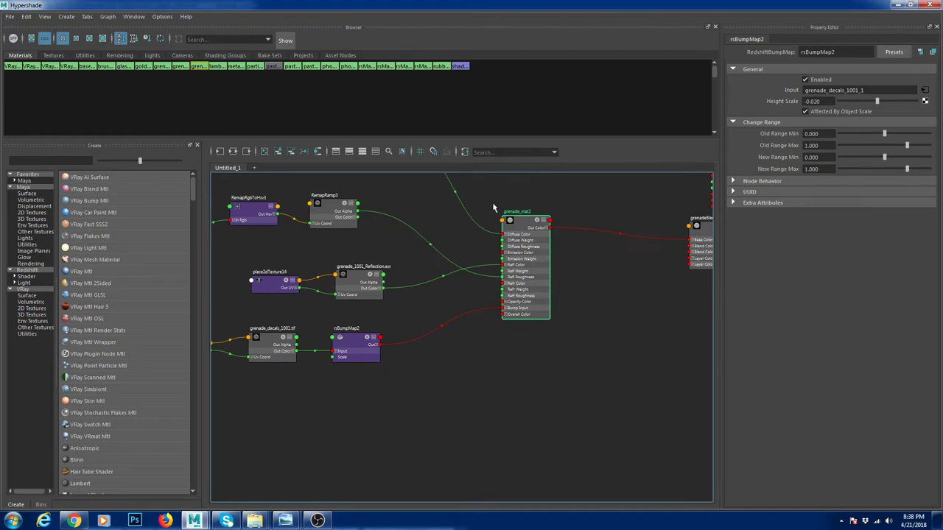
click(514, 235)
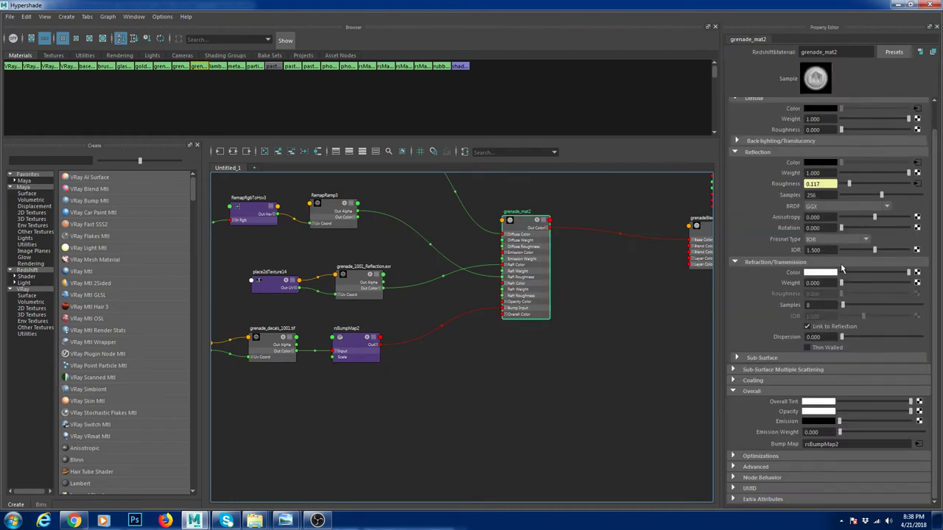
Put Hypershade away and look through shotCAM in the scene viewport.
click(900, 5)
click(414, 206)
scroll(415, 207, down, 5)
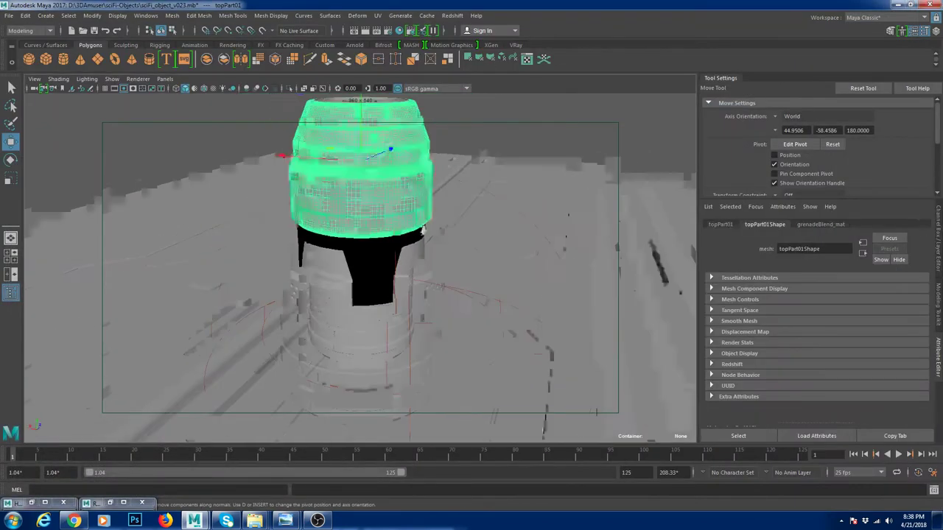
click(164, 79)
mouse_move(185, 90)
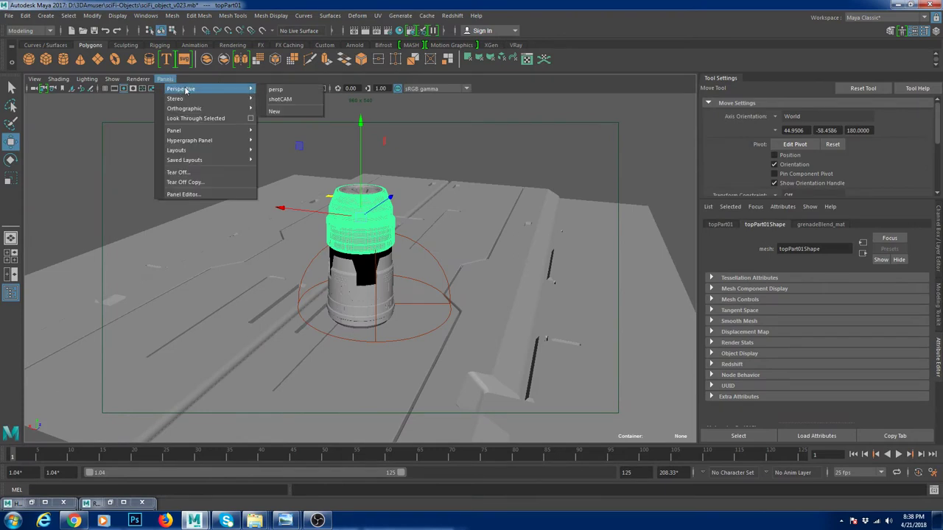
click(279, 98)
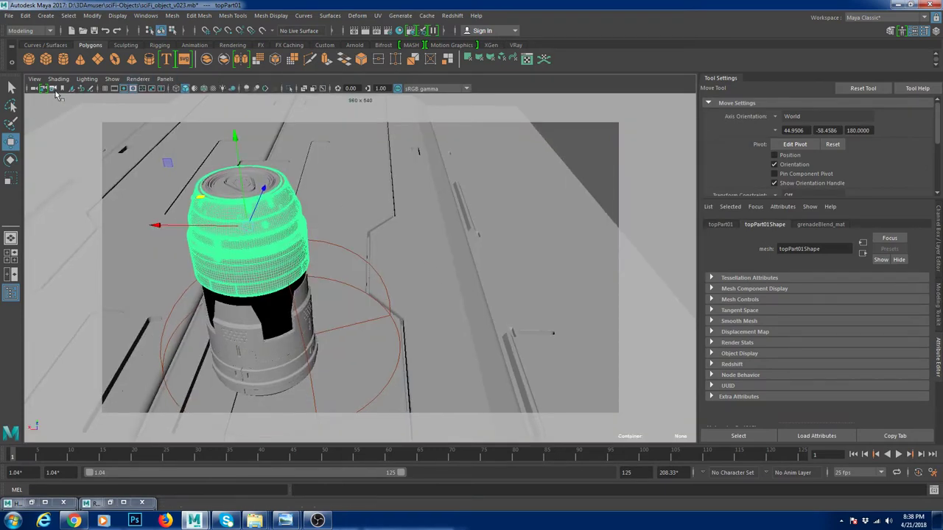
Bring up the Redshift Render View, start a progressive render of the shotCAM view and examine the grenade up close.
click(452, 16)
click(459, 34)
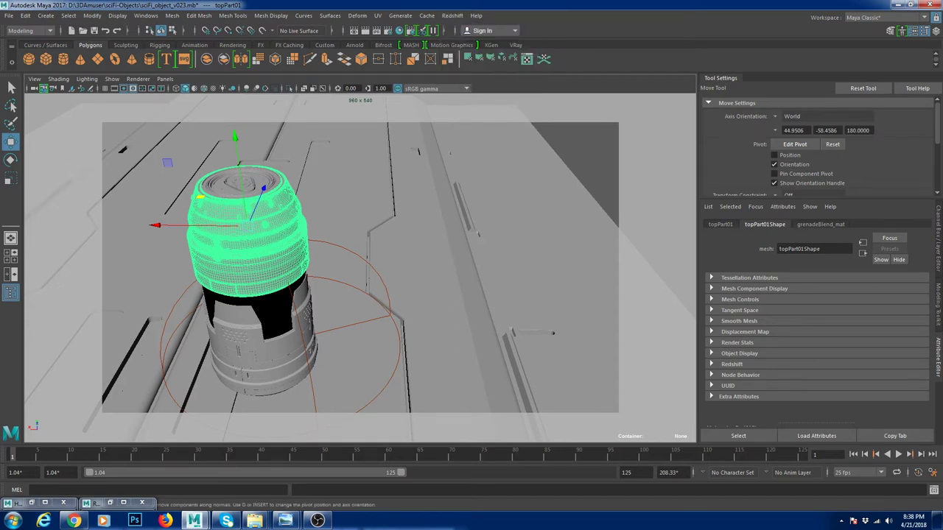
click(124, 504)
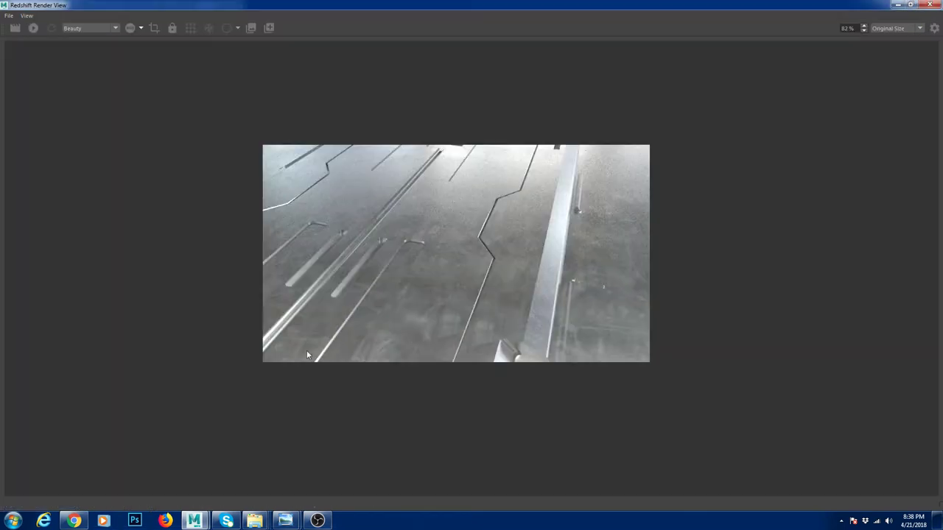
click(33, 28)
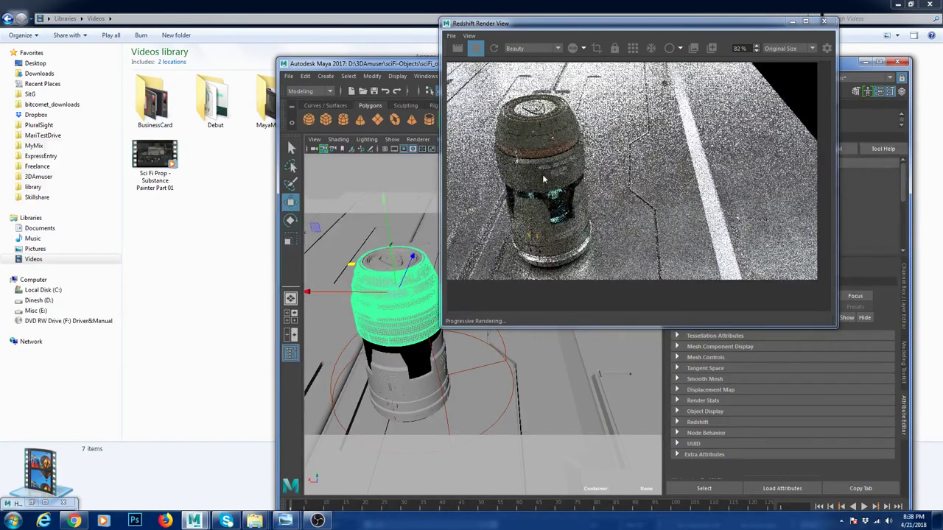
scroll(543, 179, up, 5)
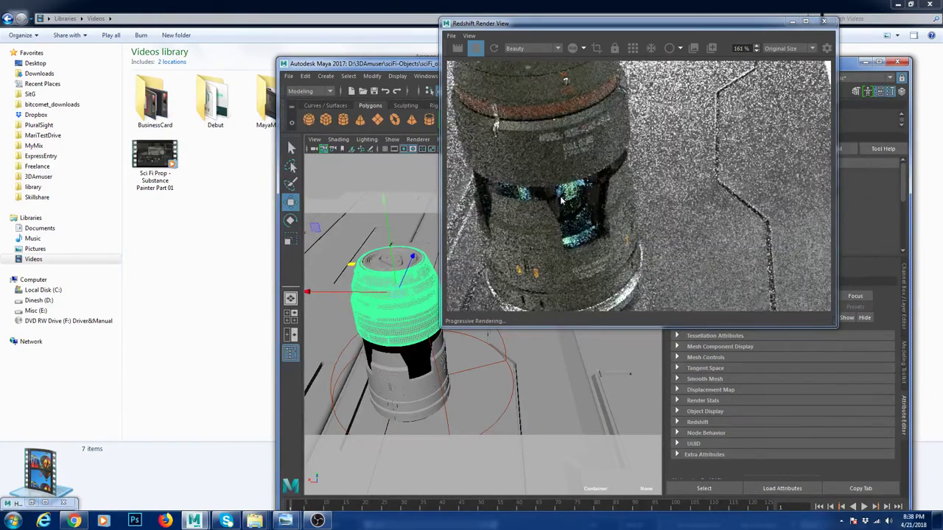
scroll(574, 210, down, 2)
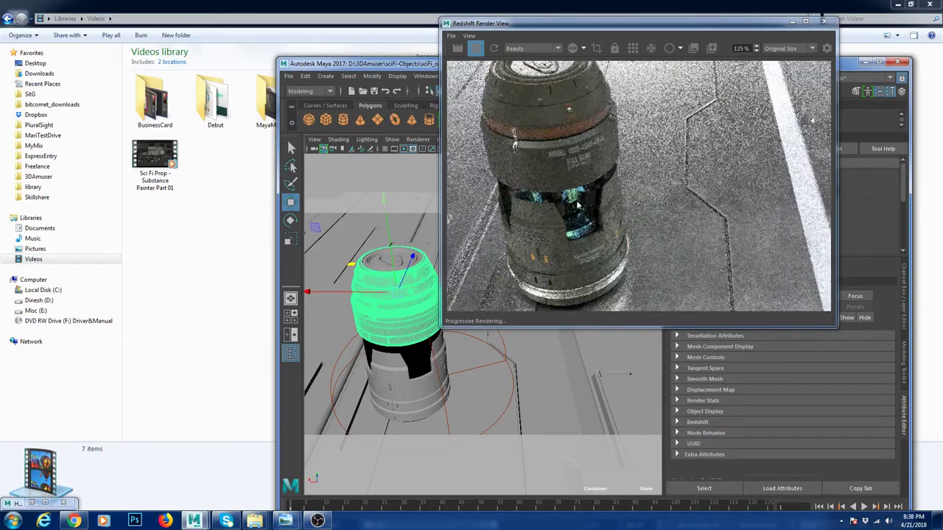
scroll(604, 210, down, 3)
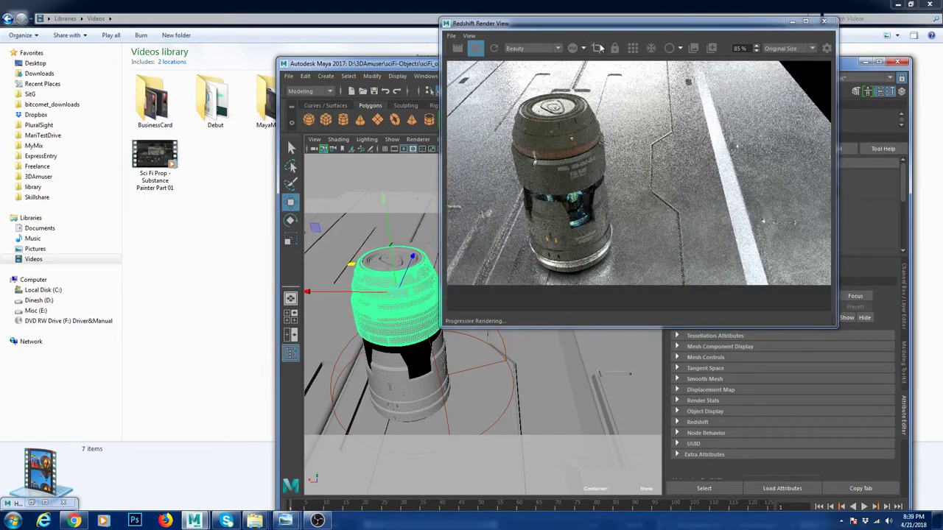
Move the render window away from the modelling viewport and maximize the Maya window beneath it.
drag(570, 27, 713, 39)
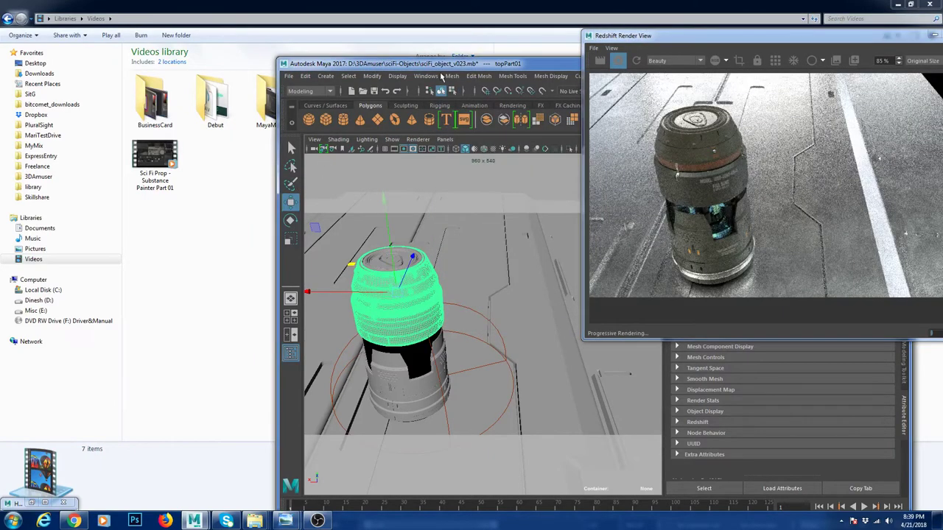
drag(456, 64, 313, 62)
double_click(316, 65)
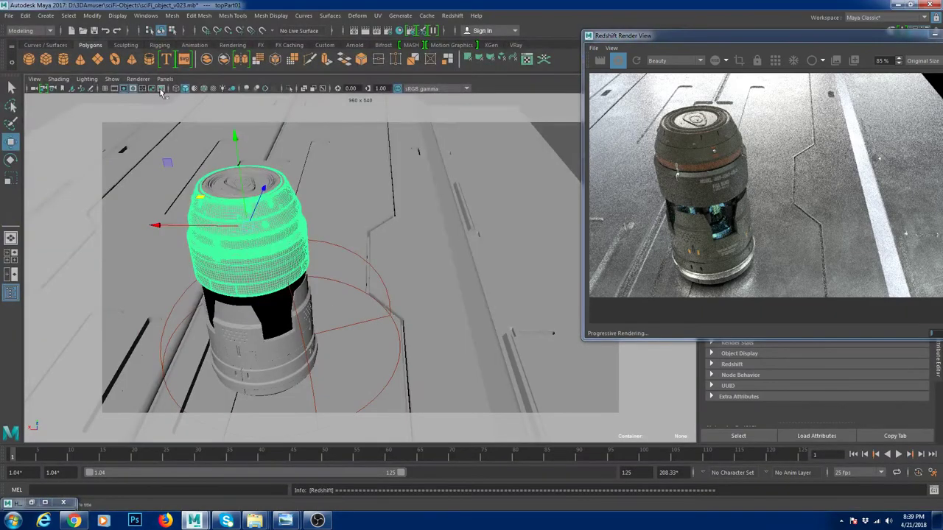
Switch the viewport to the persp camera and frame the grenade closer for the progressive render.
click(164, 79)
mouse_move(187, 89)
click(293, 90)
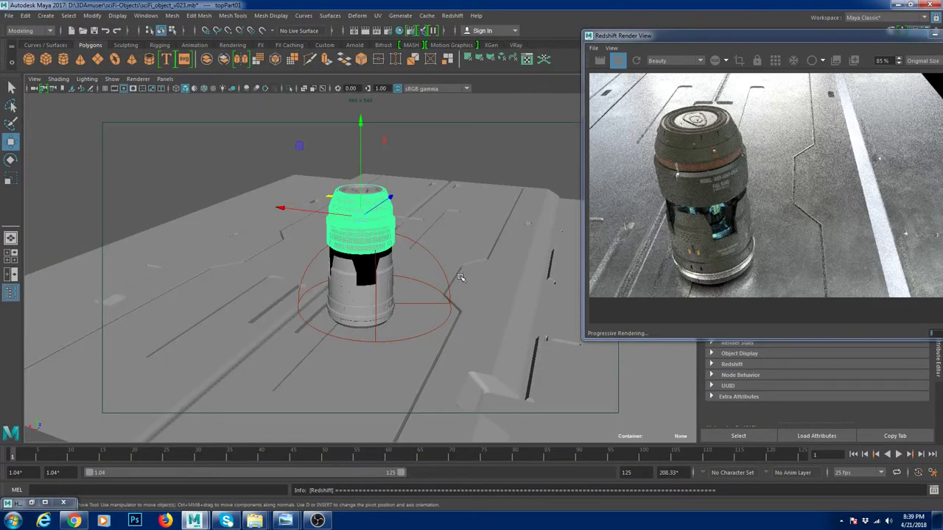
alt+middle_drag(461, 268, 440, 269)
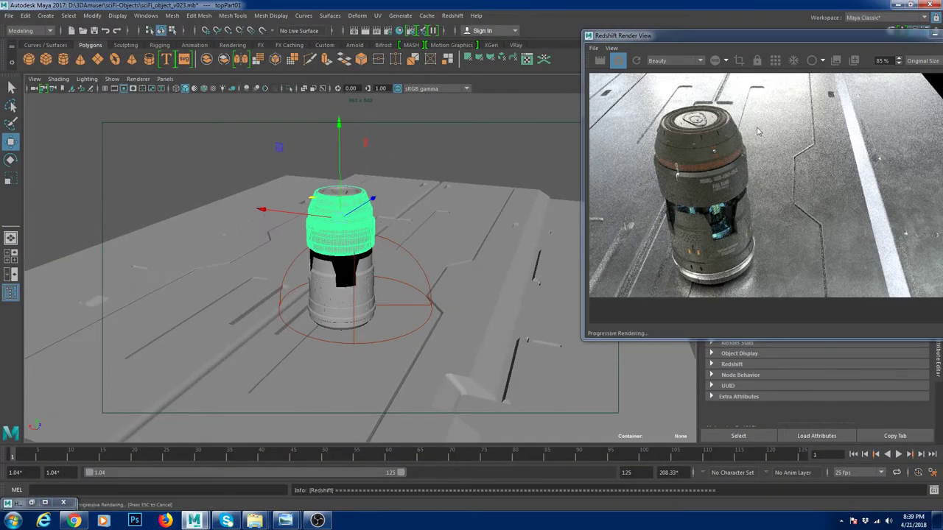
alt+right_drag(362, 319, 440, 341)
scroll(768, 160, up, 2)
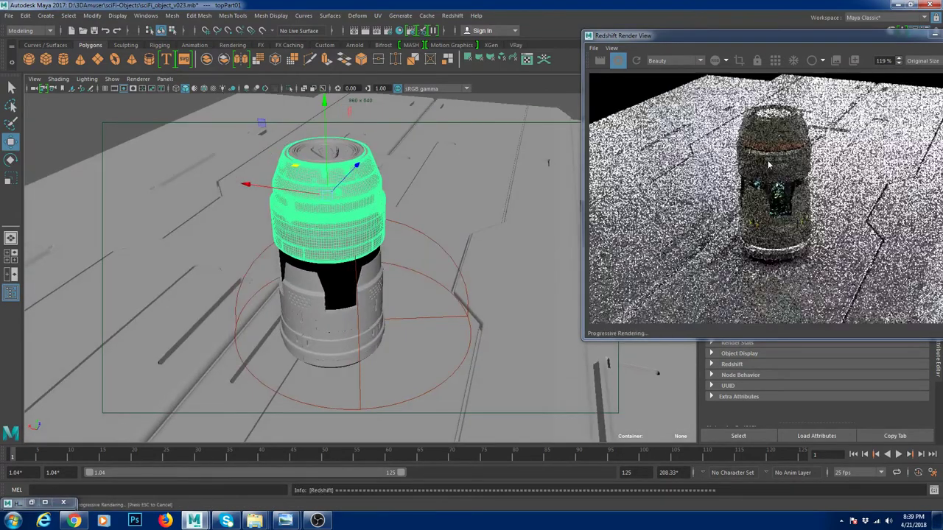
Examine the grenade's decal text, worn metal and glowing inner core in the progressive render.
scroll(768, 160, up, 2)
scroll(663, 184, down, 5)
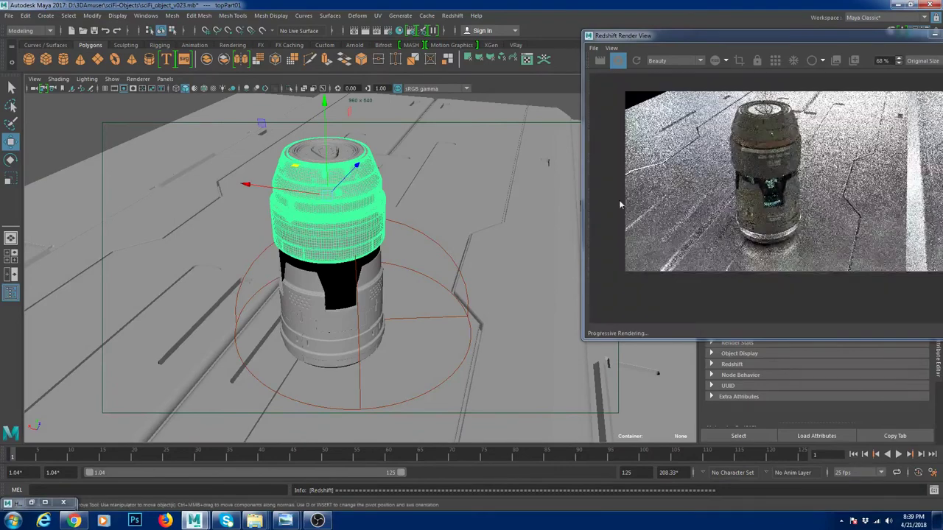
scroll(370, 251, up, 2)
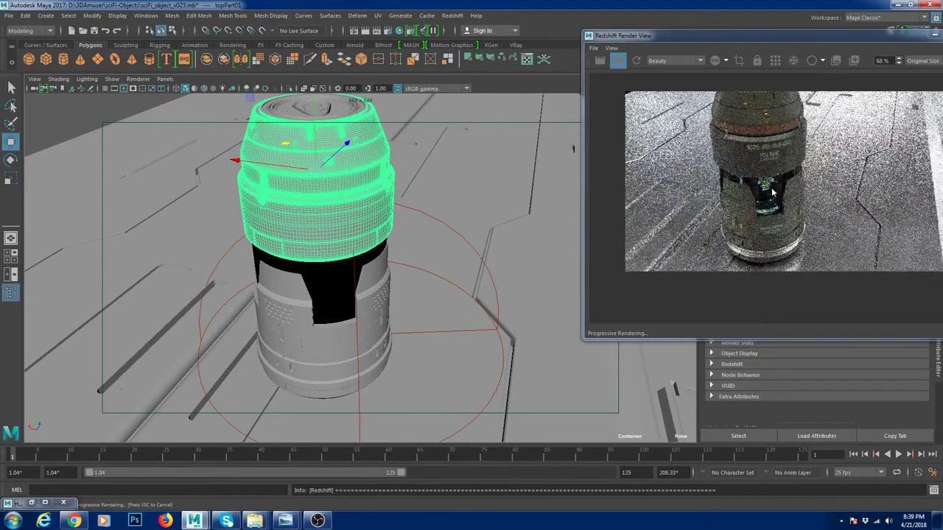
scroll(773, 193, up, 2)
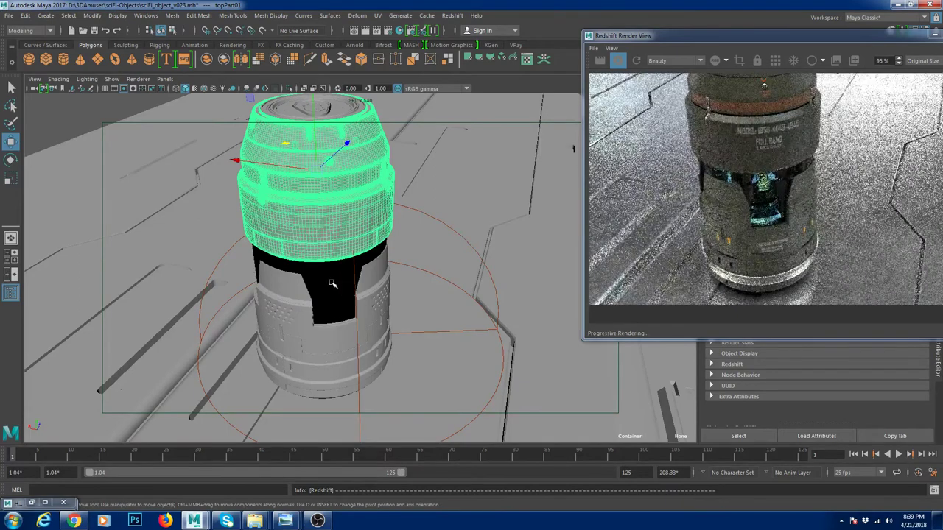
scroll(742, 230, up, 1)
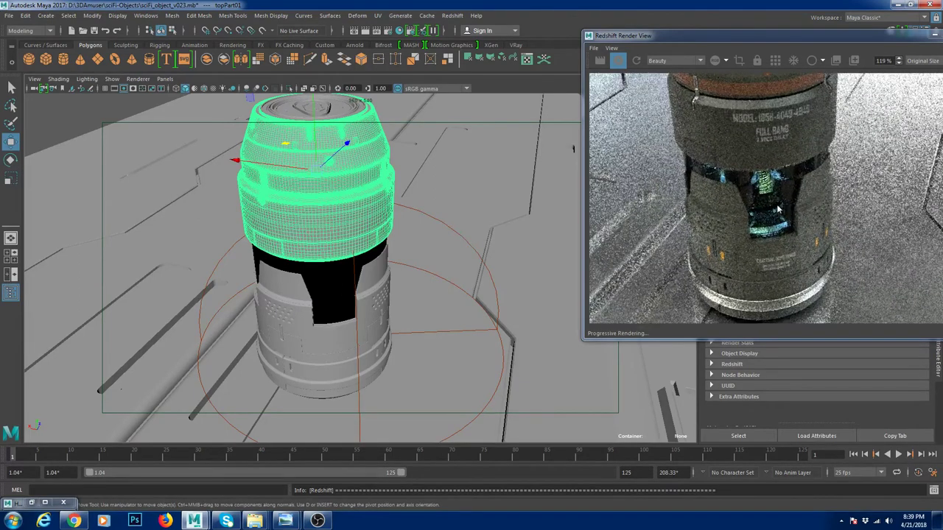
scroll(777, 210, down, 2)
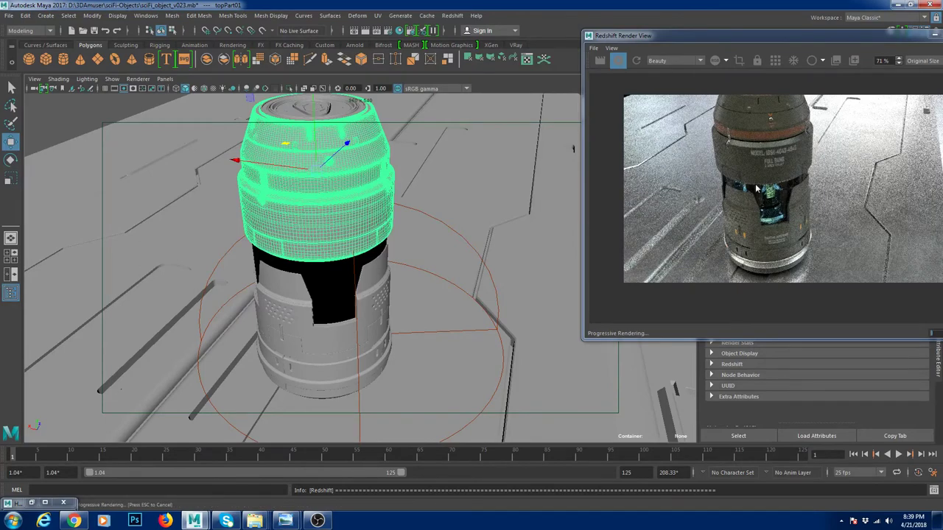
scroll(795, 211, up, 2)
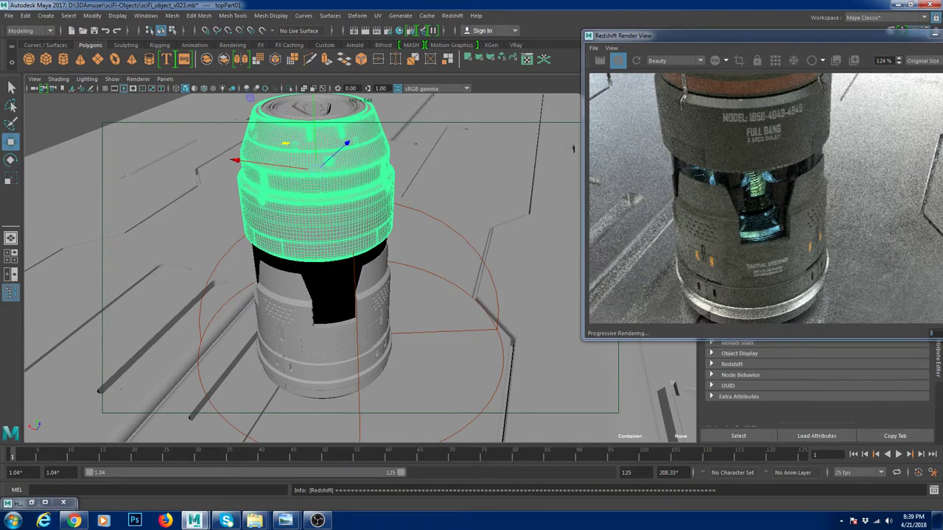
Restore the selection of rsPortalLight1 and set its Intensity Multiplier to 20.
key(ctrl+z)
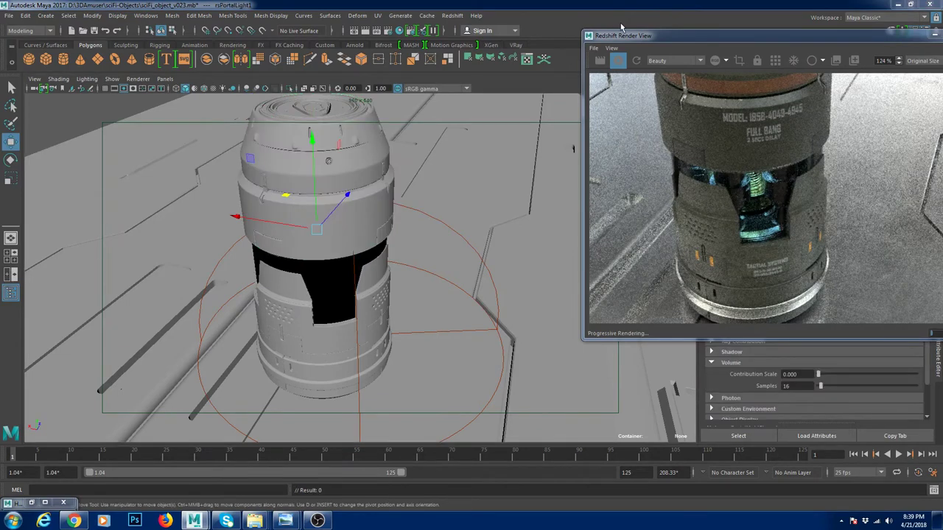
drag(621, 29, 374, 28)
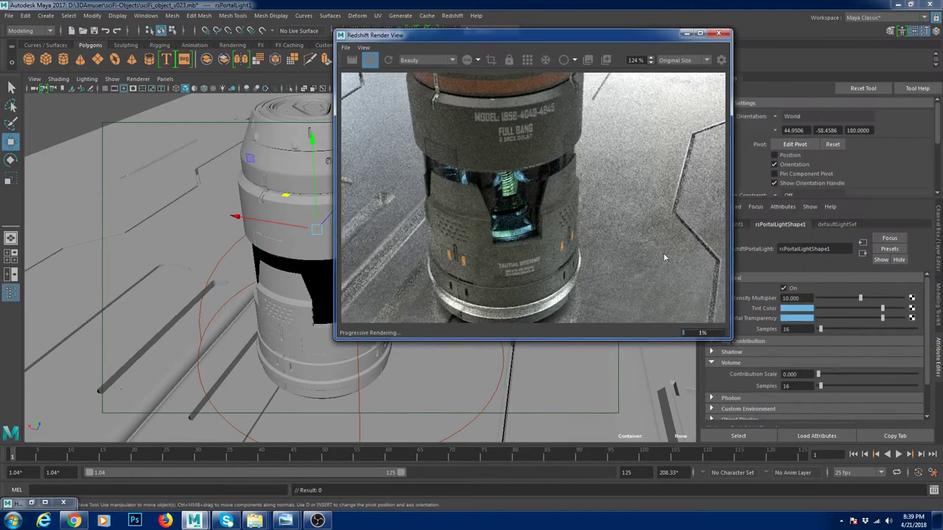
double_click(794, 297)
text(20)
key(Tab)
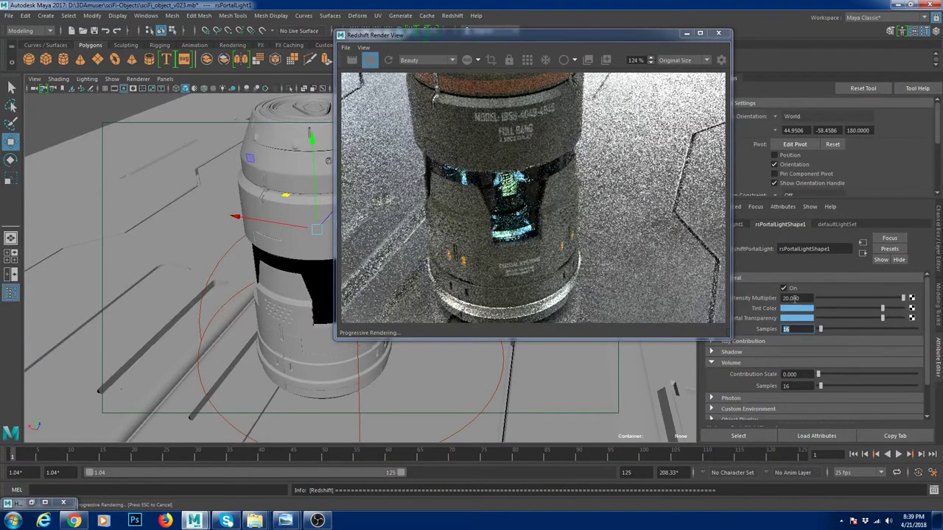
Try an Intensity Multiplier of 100 on the portal light and set it back to 20.
double_click(794, 297)
text(100)
key(Tab)
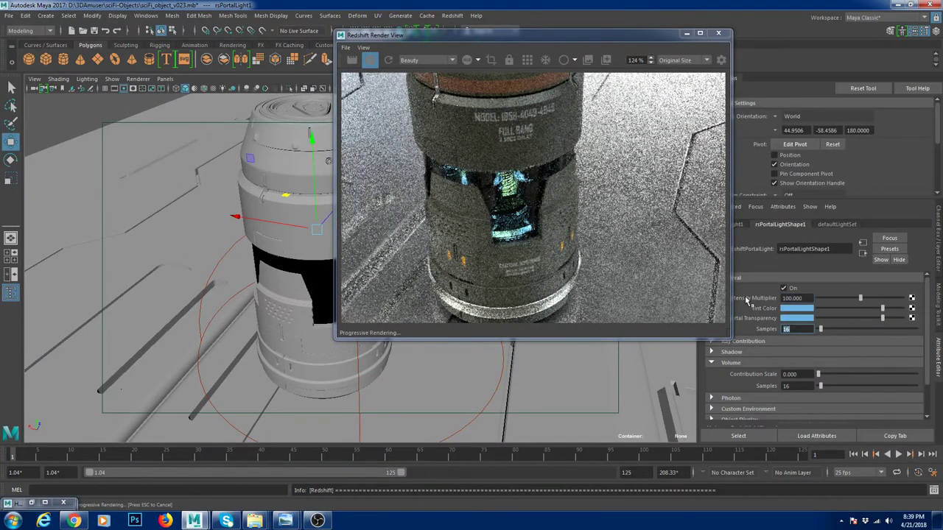
scroll(531, 213, up, 2)
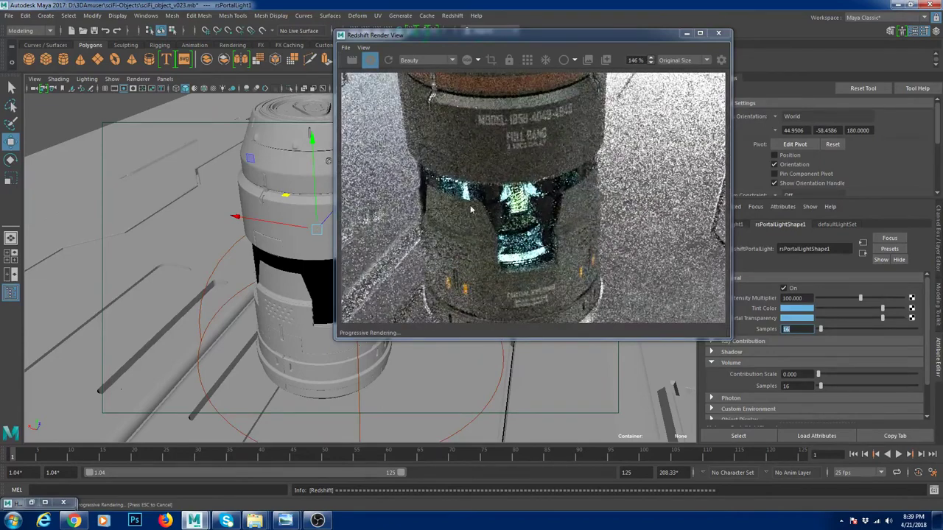
key(shift+Tab)
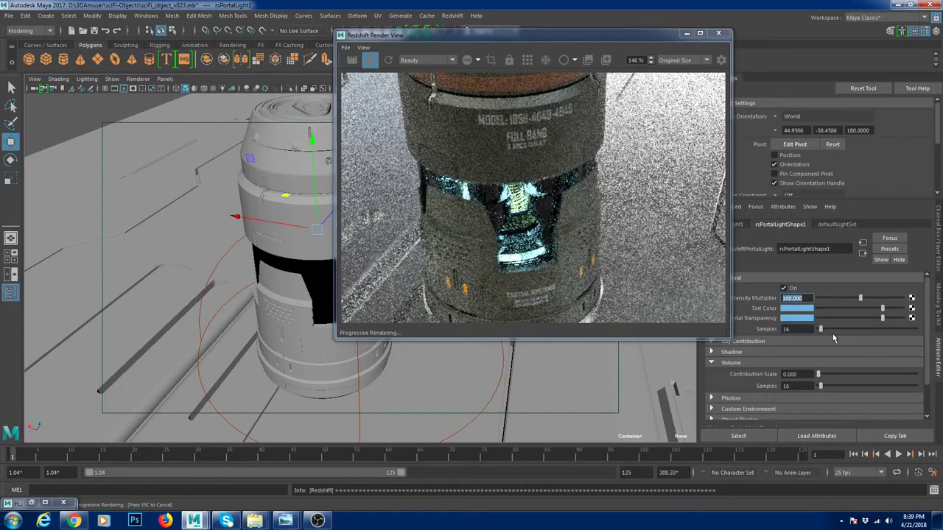
text(20)
key(Tab)
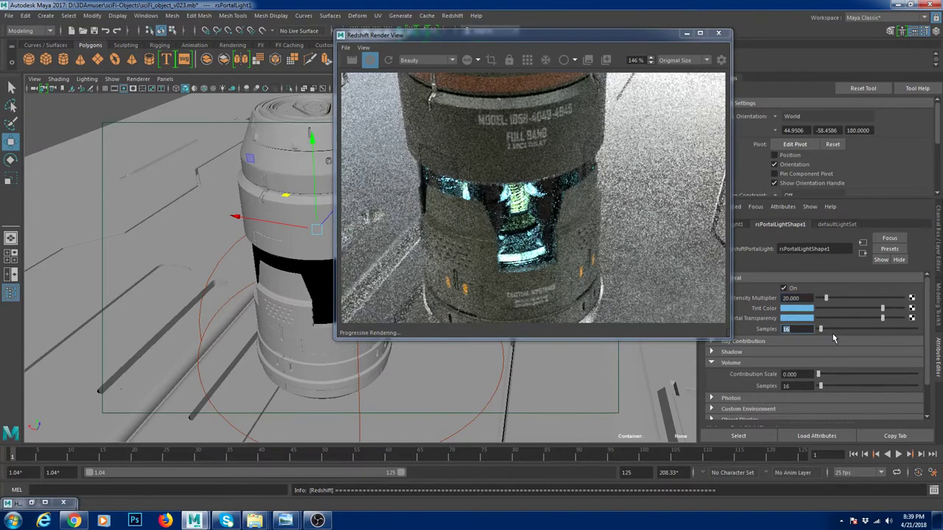
Frame the grenade tighter in the viewport and check the updated render of its decals and inner glow.
scroll(586, 180, down, 2)
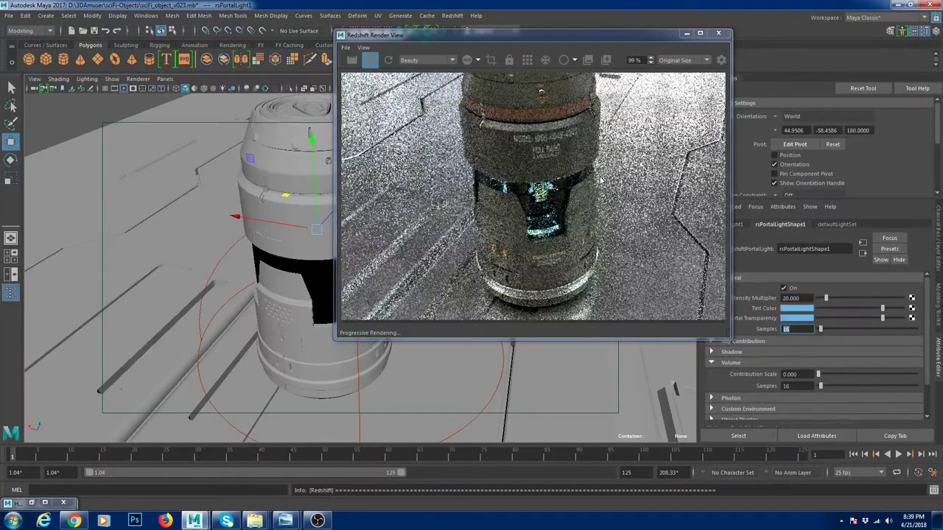
scroll(598, 180, down, 3)
scroll(600, 181, down, 1)
scroll(232, 216, up, 2)
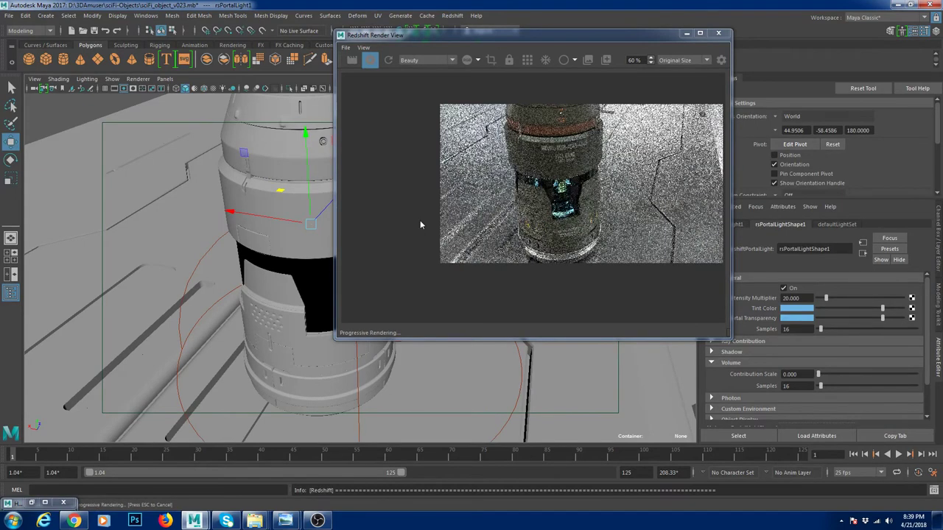
scroll(574, 149, up, 2)
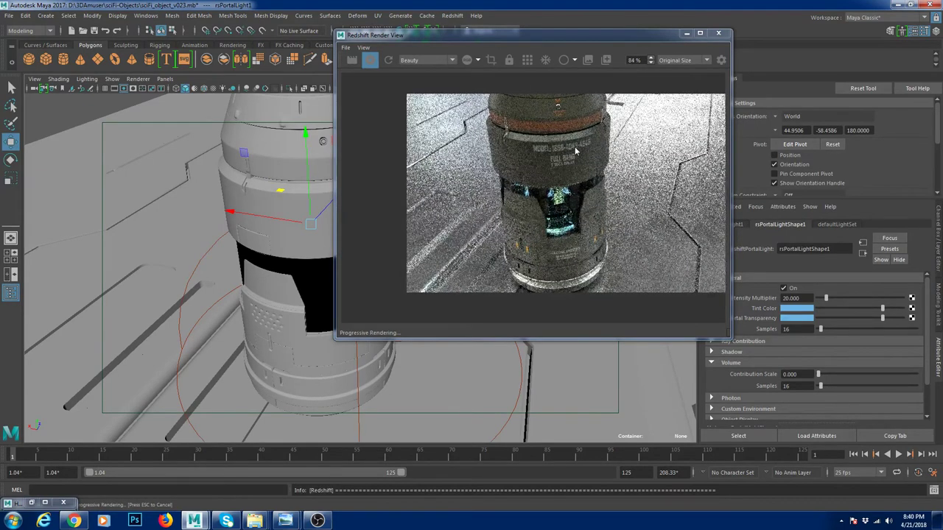
scroll(576, 151, up, 1)
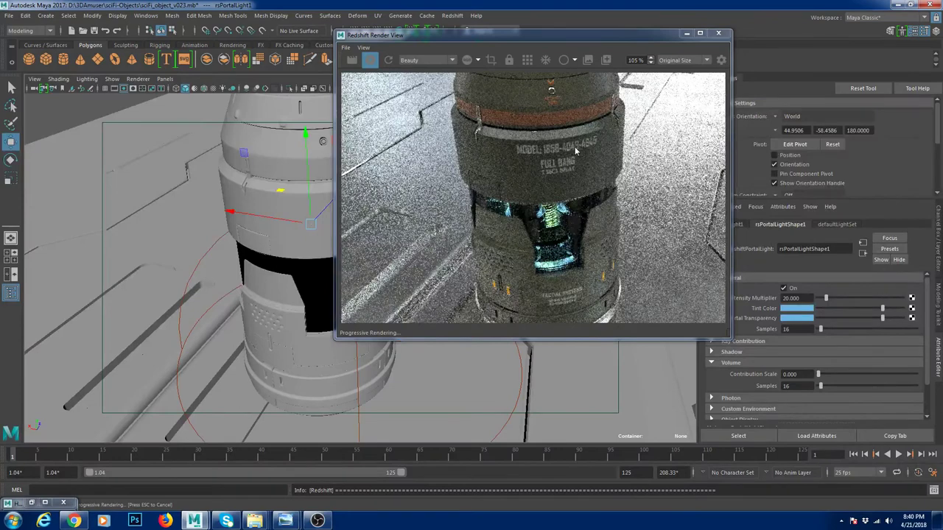
Render the close-up grenade frame in full, review the whole image and close the Render View.
scroll(576, 151, down, 1)
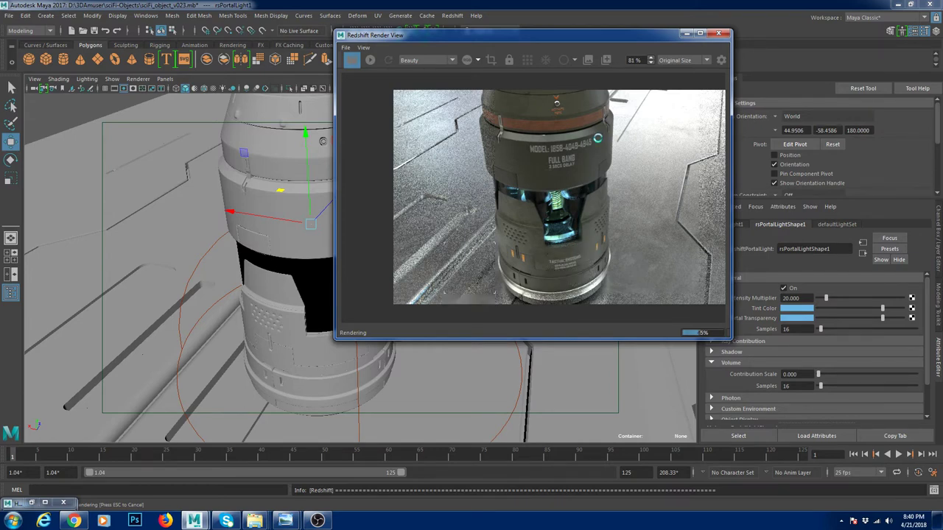
scroll(600, 233, down, 2)
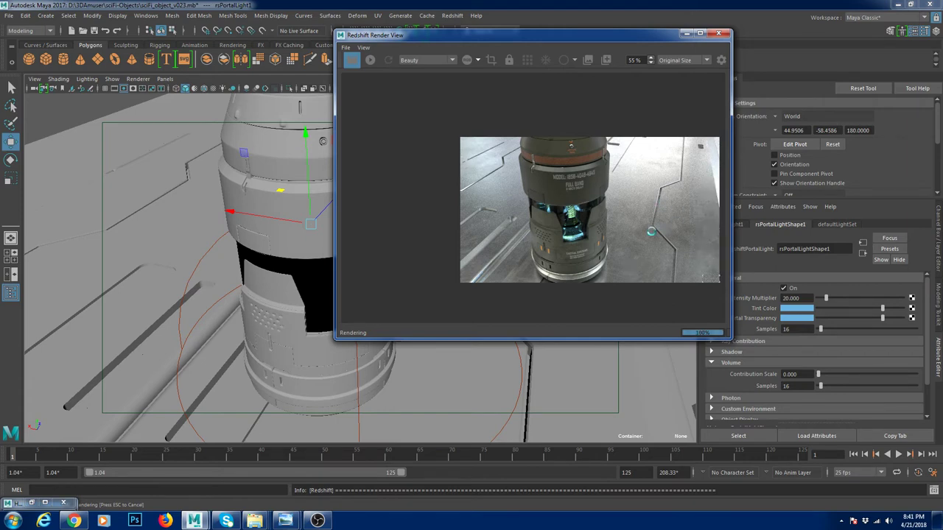
click(721, 35)
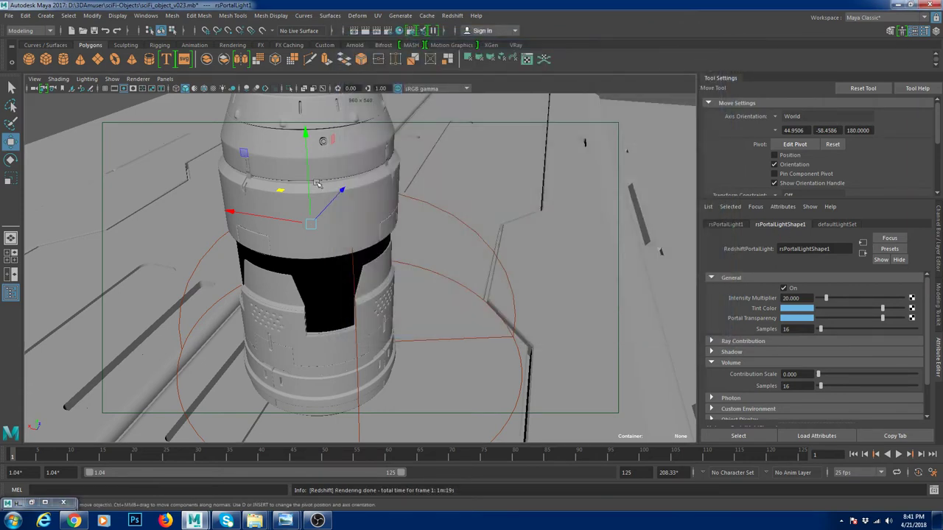
Select the grenade's top part and frame the whole grenade from a higher angle.
click(317, 183)
alt+drag(508, 229, 480, 273)
alt+right_drag(480, 273, 457, 294)
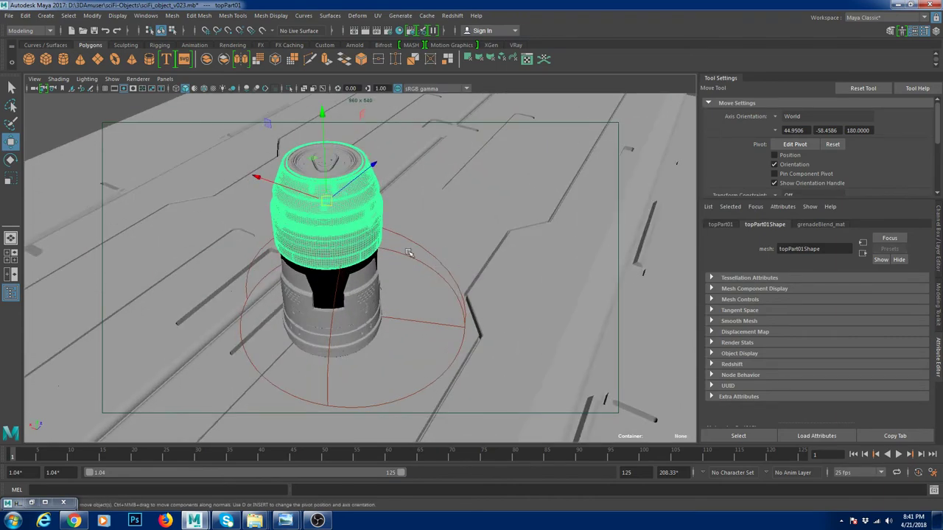
Show the grenadeBlend_mat blender of the grenade's top part and open its node network in the Hypershade.
alt+drag(410, 254, 433, 268)
alt+right_drag(433, 268, 443, 274)
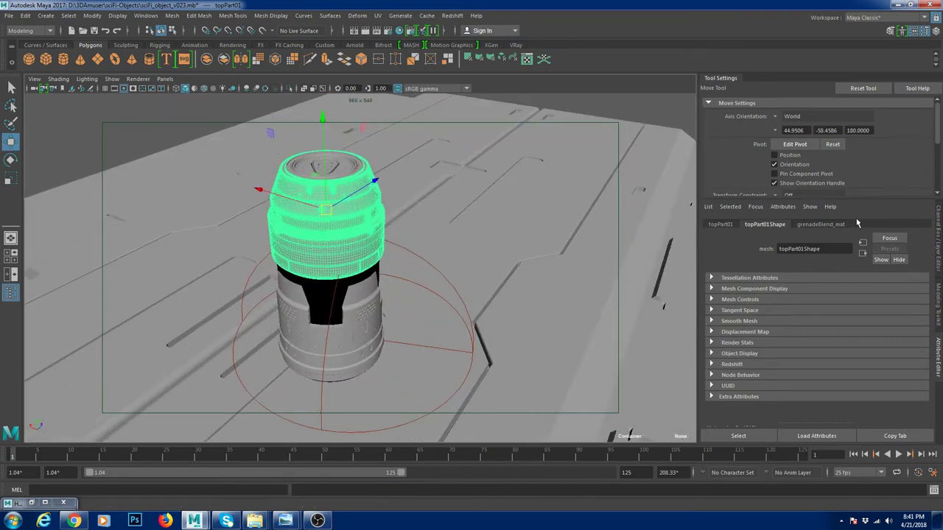
click(840, 225)
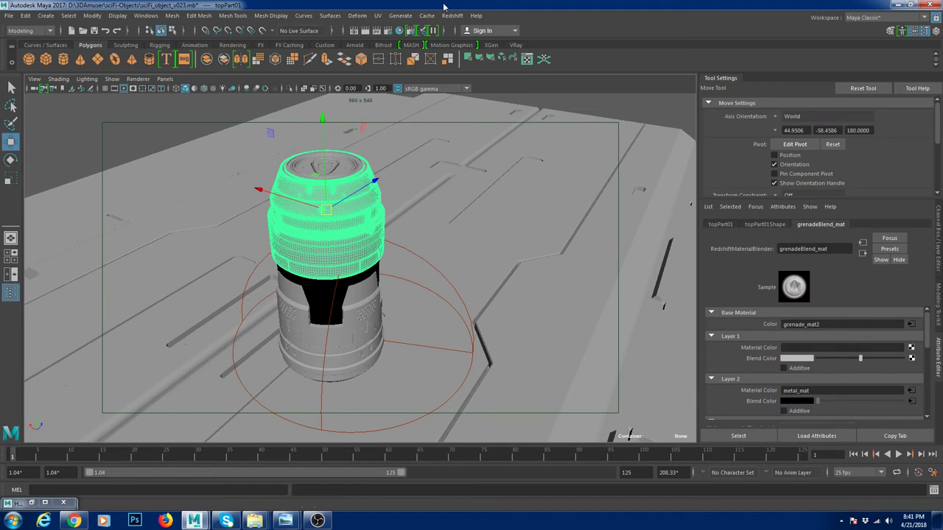
click(396, 31)
click(513, 112)
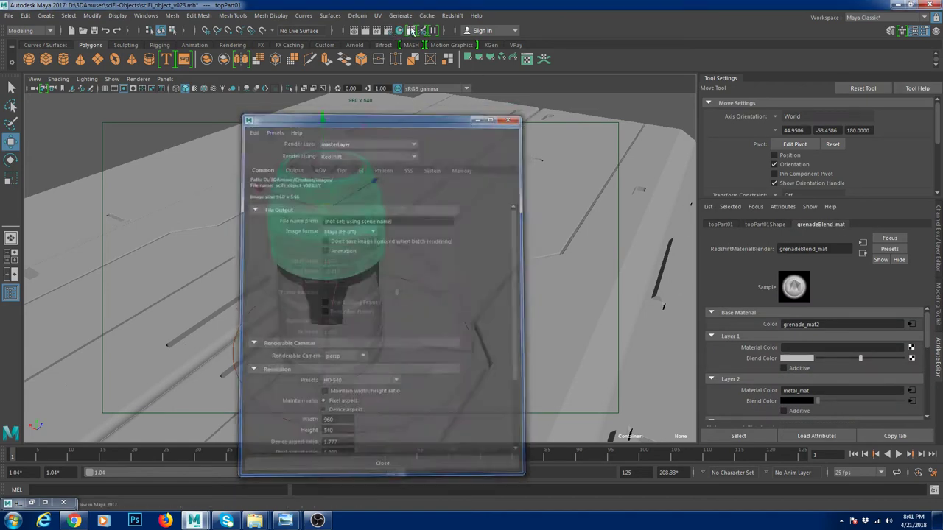
click(410, 30)
scroll(545, 332, down, 3)
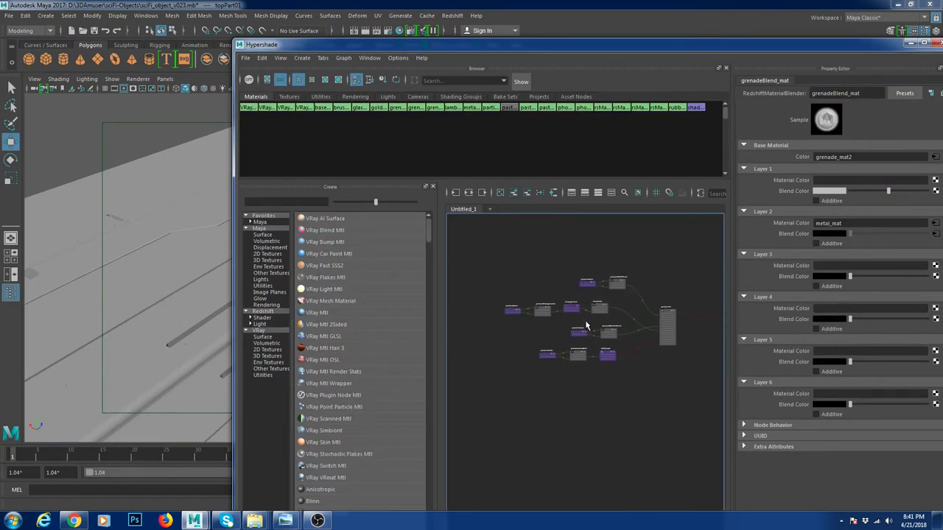
Spread out the grenadeBlend_mat network and move its shading group node well above the blender.
drag(494, 271, 685, 385)
drag(626, 342, 591, 364)
scroll(633, 361, down, 5)
scroll(700, 356, up, 5)
scroll(605, 356, down, 3)
scroll(546, 366, up, 3)
click(594, 283)
drag(514, 243, 498, 421)
drag(600, 347, 589, 349)
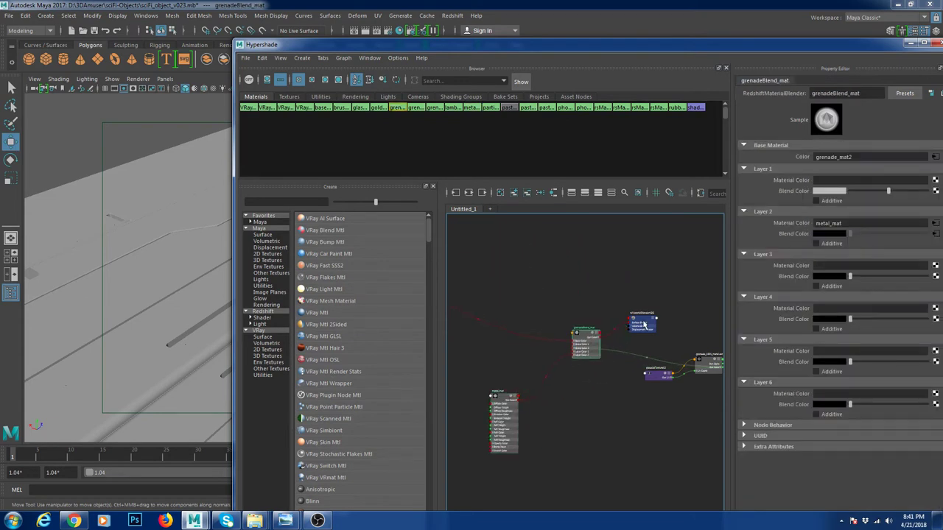
drag(644, 324, 642, 261)
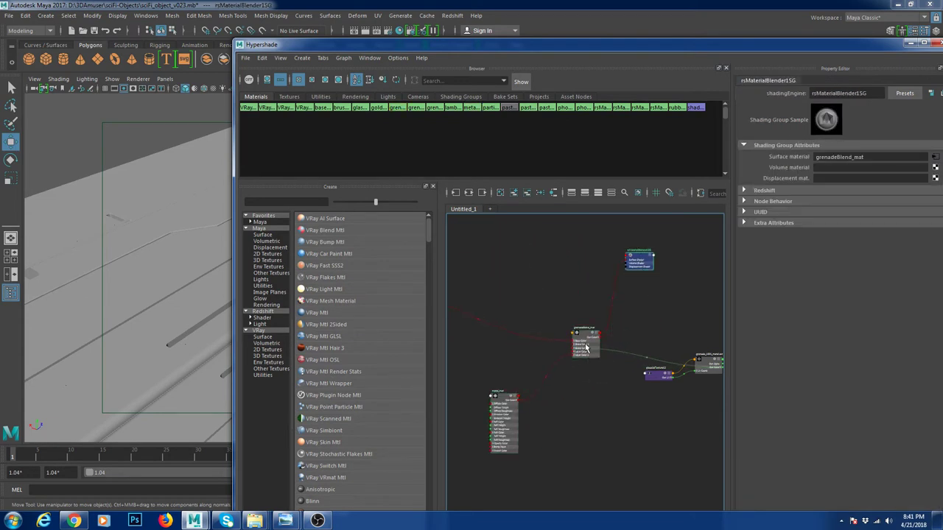
alt+middle_drag(538, 407, 599, 380)
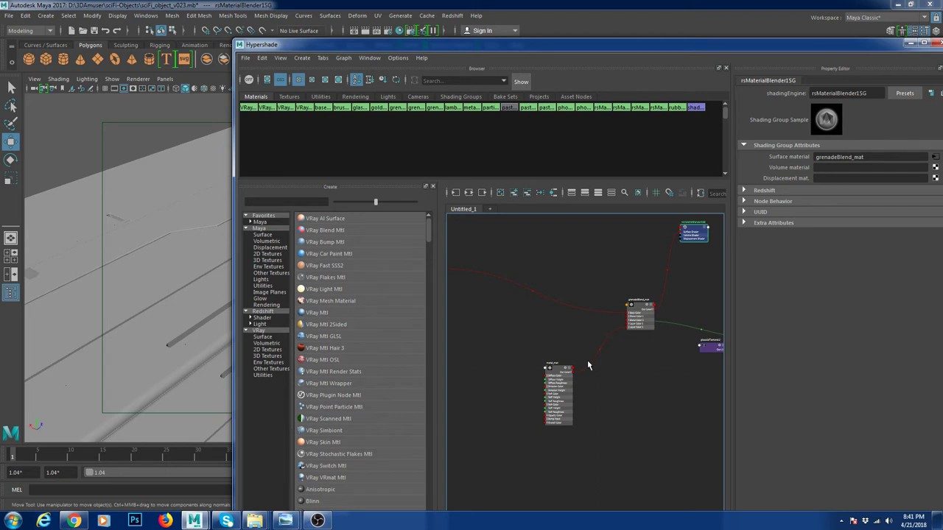
Arrange metal_mat in a column below grenade_mat2, with the grenadeBlend_mat node beside them, and select the blender.
drag(646, 317, 501, 277)
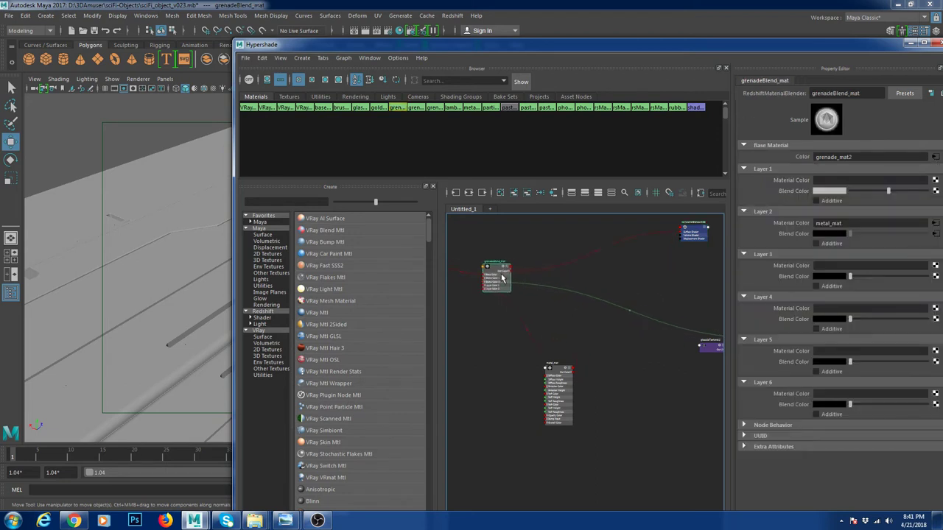
alt+middle_drag(478, 297, 556, 297)
drag(645, 401, 510, 410)
drag(576, 263, 589, 272)
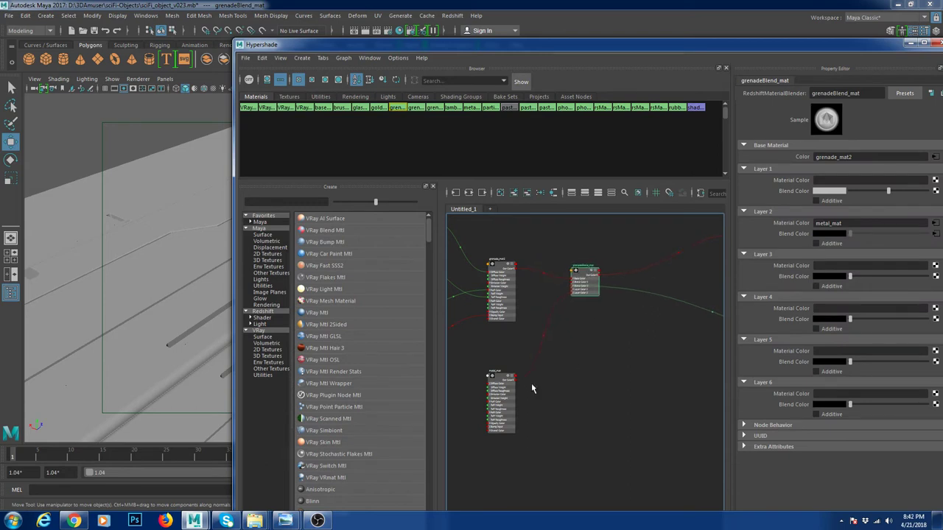
mouse_move(502, 390)
mouse_down()
mouse_move(508, 350)
mouse_move(515, 379)
mouse_move(501, 382)
mouse_up()
alt+middle_drag(533, 374, 488, 377)
click(543, 278)
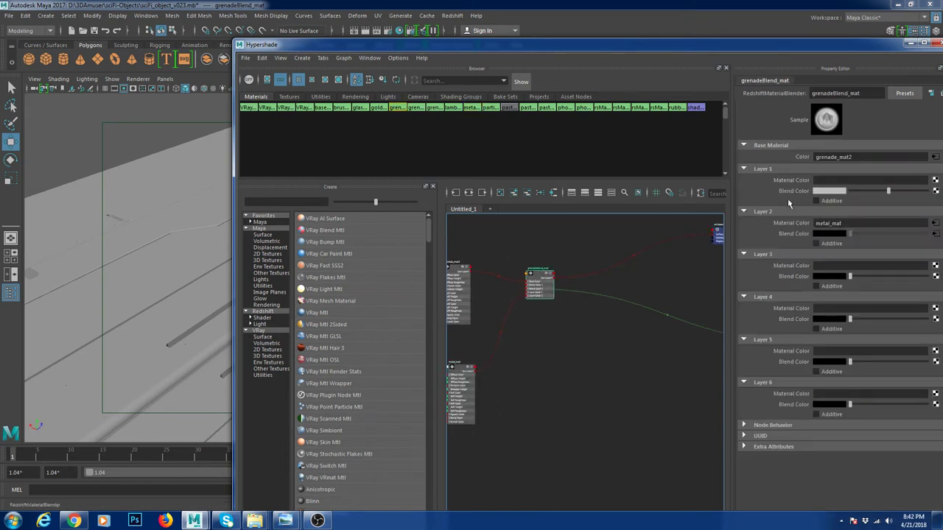
Move the metal texture and its placement node to the input side of metal_mat and reposition metal_mat below the blender.
scroll(609, 324, down, 4)
alt+middle_drag(662, 337, 629, 326)
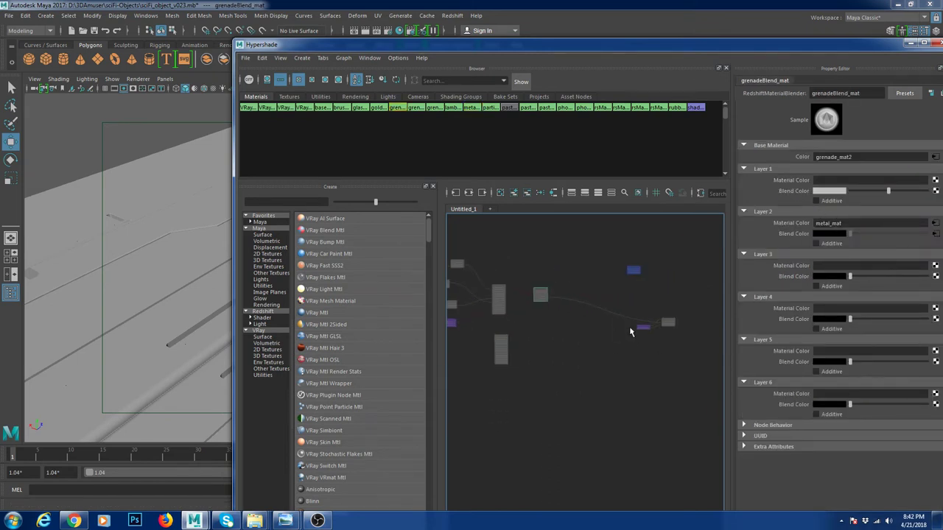
drag(624, 309, 689, 347)
drag(643, 324, 579, 366)
drag(504, 352, 544, 385)
scroll(545, 372, up, 3)
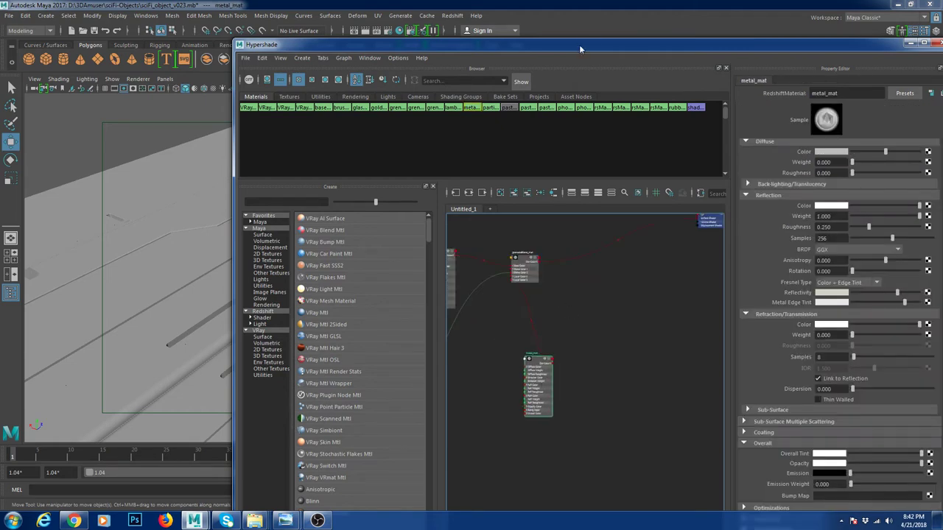
Assign metal_mat on its own to the grenade's top part.
drag(579, 49, 712, 75)
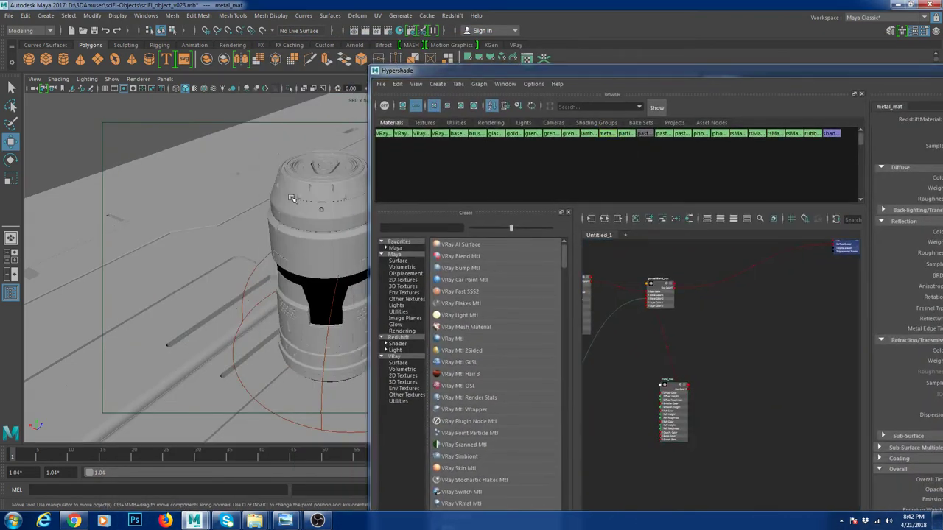
click(292, 199)
right_drag(670, 387, 668, 343)
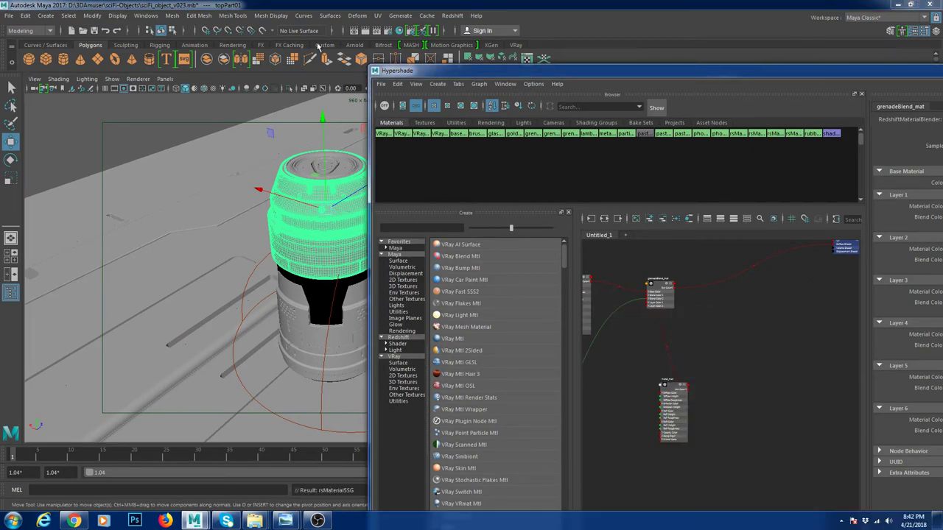
Run an interactive Redshift render to inspect the metal on the grenade's top part, then stop it and close the Render View.
click(452, 16)
click(471, 34)
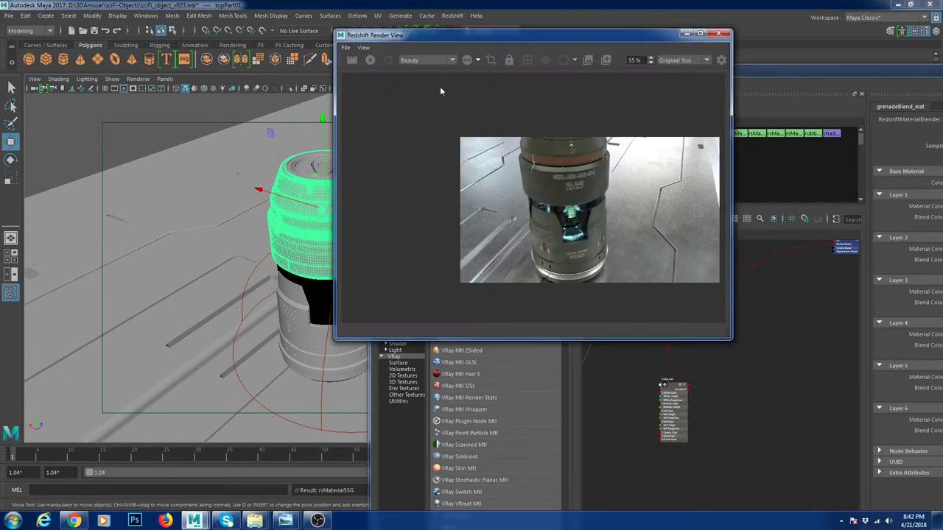
click(370, 59)
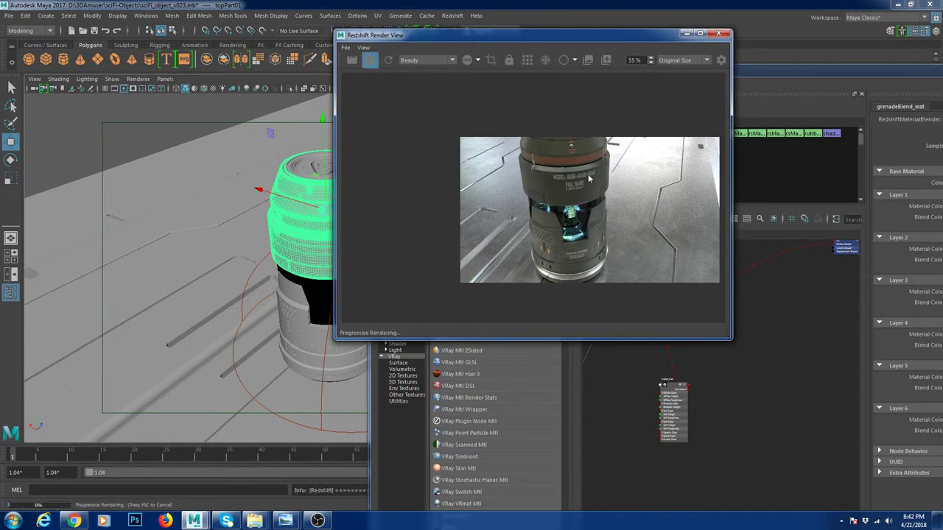
scroll(588, 178, up, 5)
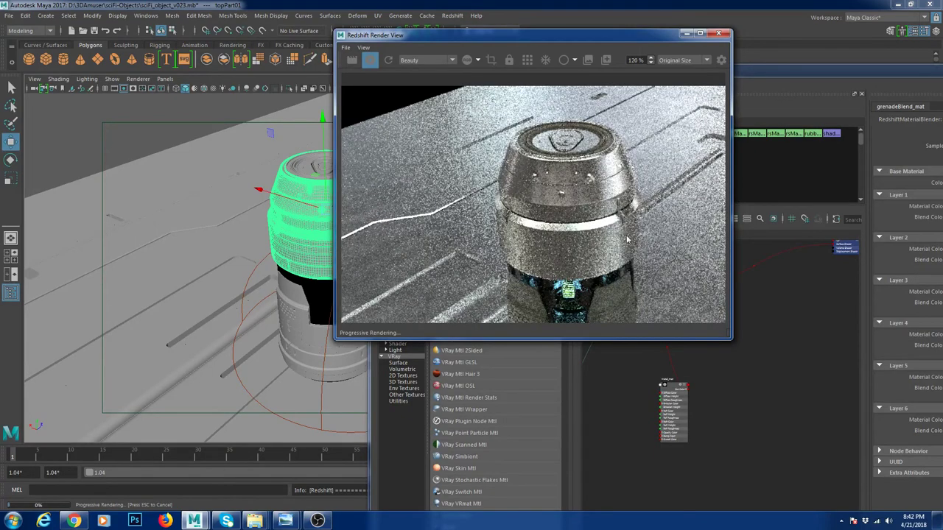
scroll(627, 234, down, 3)
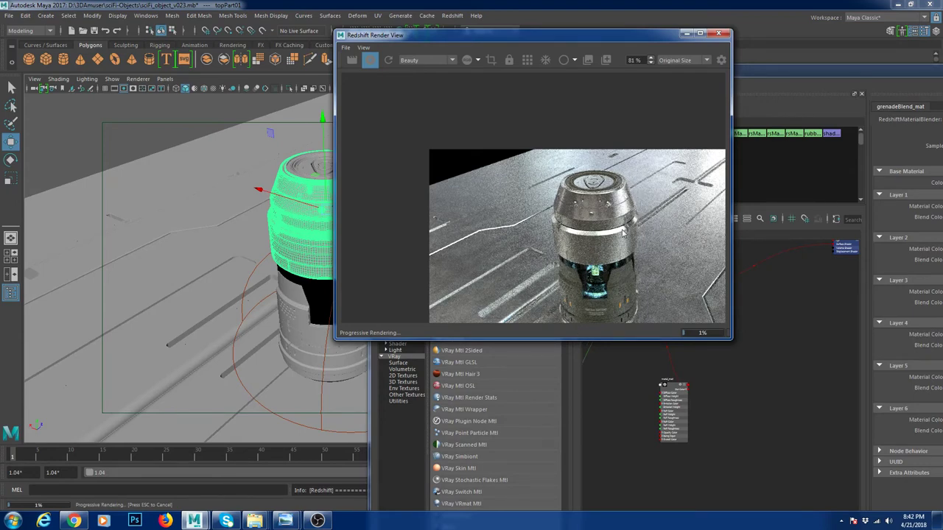
scroll(612, 226, up, 1)
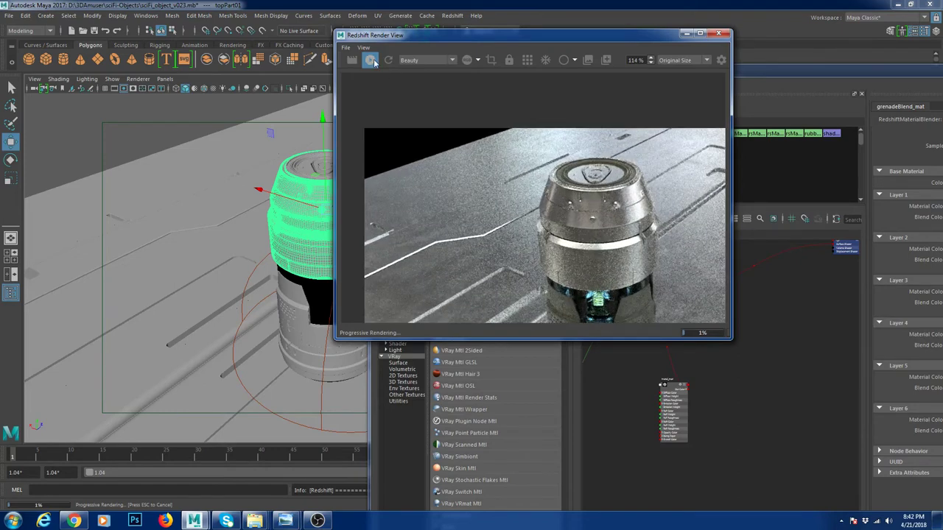
click(371, 60)
click(718, 33)
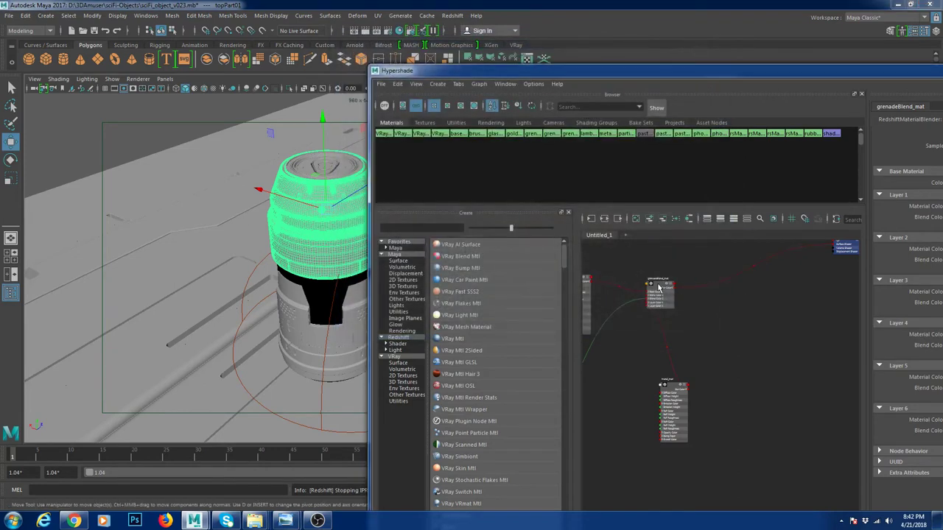
Reassign grenadeBlend_mat to the grenade's top part, select the blender node and maximize the Hypershade.
scroll(691, 324, down, 3)
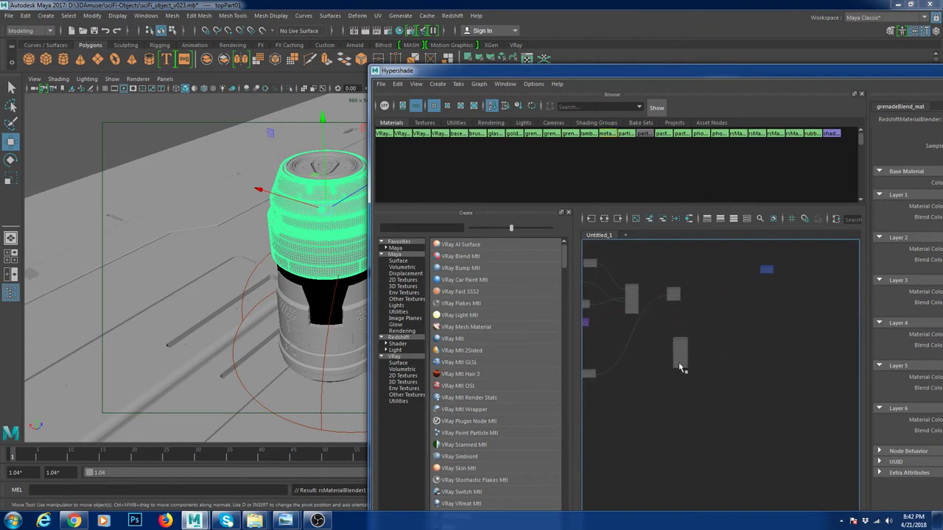
click(673, 295)
drag(712, 77, 480, 77)
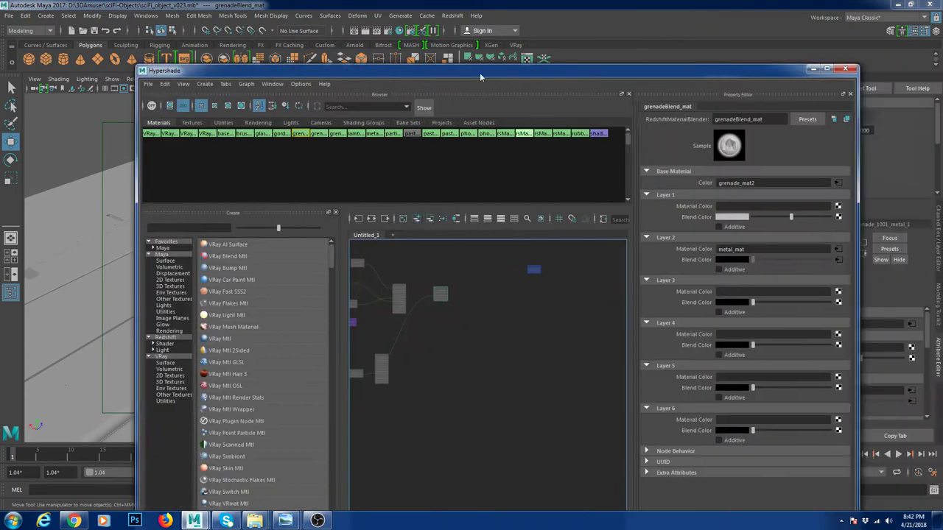
double_click(480, 76)
Move the metal_mat node away from its metal texture and place it just below grenadeBlend_mat.
scroll(468, 294, up, 5)
alt+middle_drag(406, 219, 587, 321)
scroll(587, 322, down, 2)
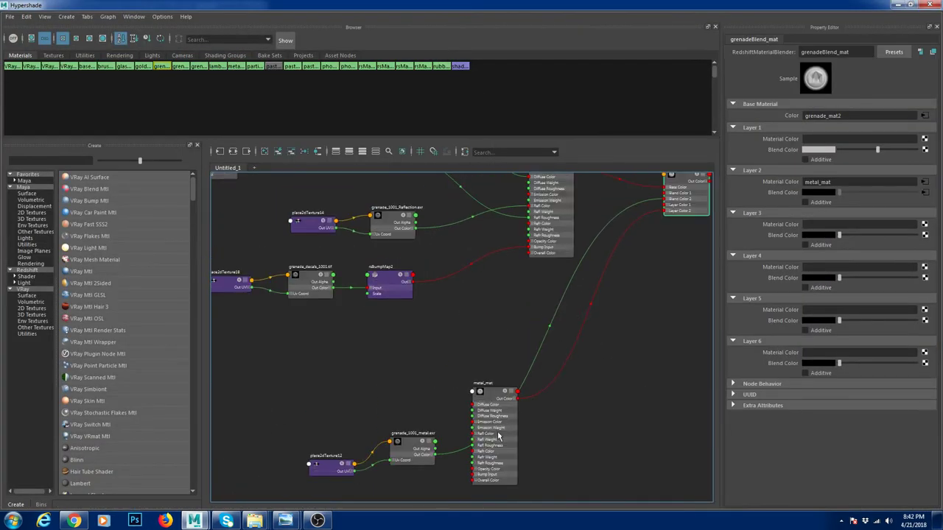
drag(498, 436, 630, 362)
alt+middle_drag(629, 363, 551, 377)
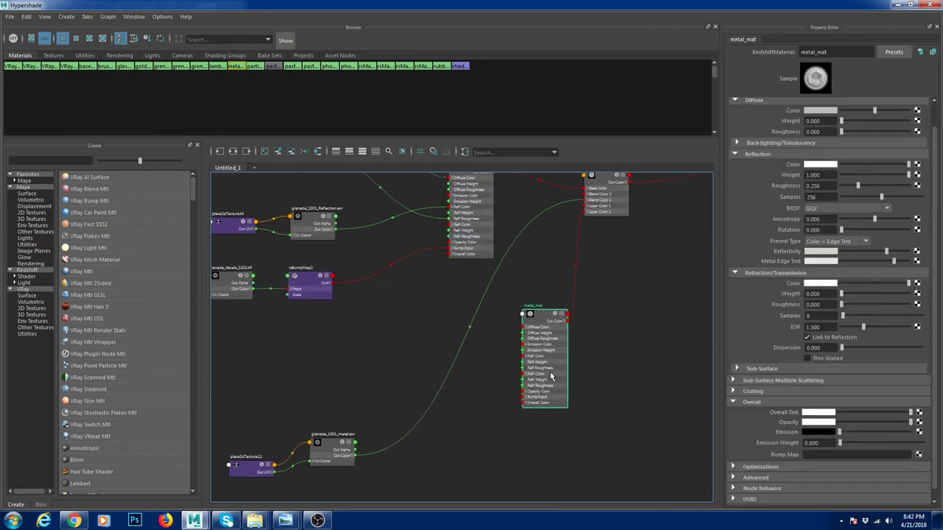
Browse metal_mat's material presets without choosing one and move the grenade_1001_metal texture node closer to metal_mat.
click(835, 116)
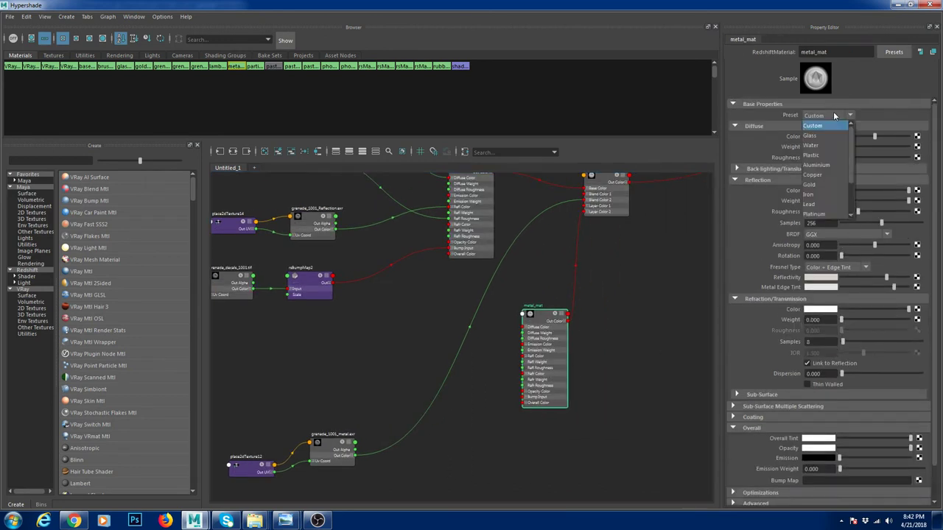
scroll(833, 158, down, 2)
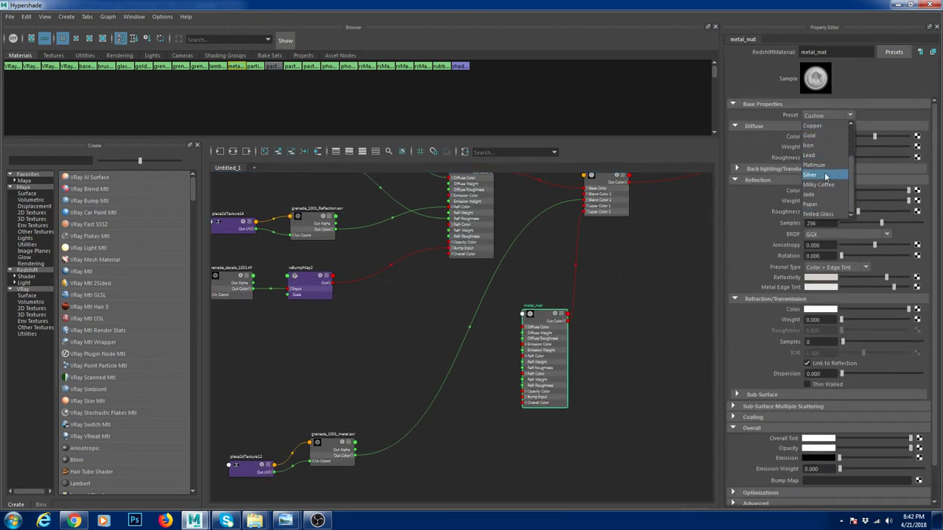
click(631, 381)
drag(548, 382, 554, 367)
drag(329, 456, 373, 375)
Copy the metal texture's image path and open its folder D:\3DAmuser\sciFi-Objects\maps\substance in Windows Explorer.
double_click(860, 120)
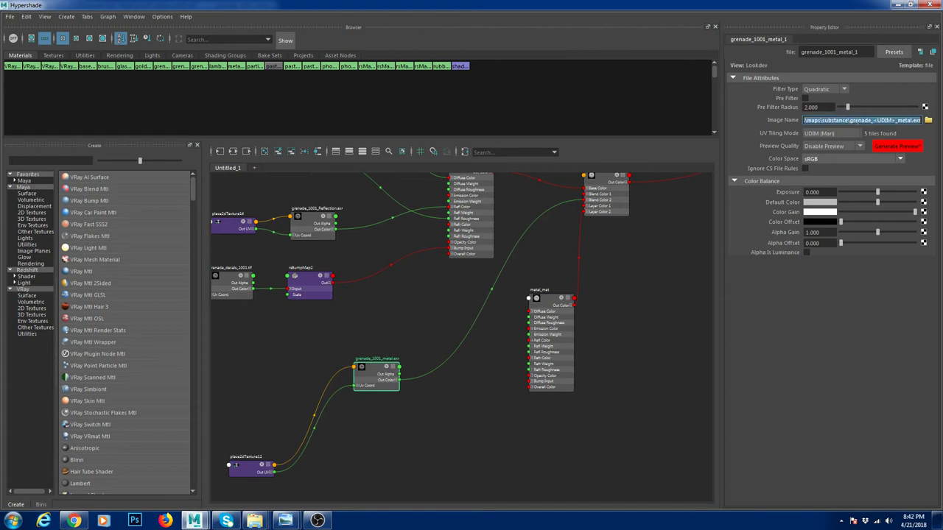
key(super+e)
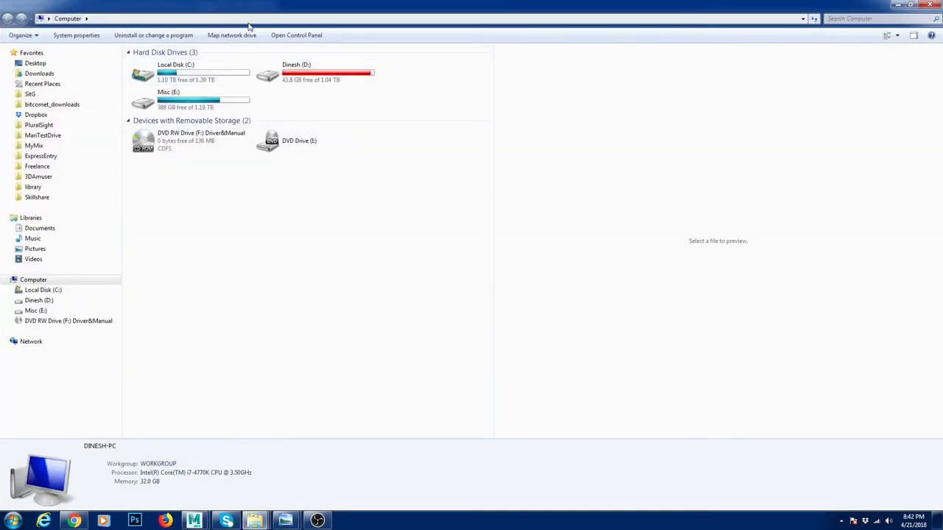
click(151, 22)
text(D:\3DAmuser\sciFi-Objects\maps\substance\grenade_<UDIM>_metal.exr)
drag(184, 18, 450, 17)
key(BackSpace)
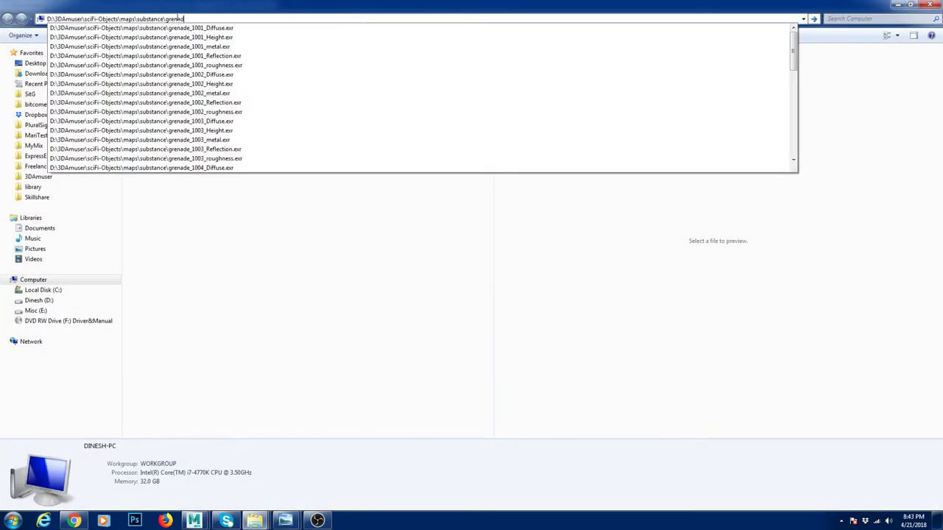
key(BackSpace)
key(Return)
Open the grenade_1001_metal map in Photoshop with alpha as transparency and examine the mask at 200% zoom.
click(192, 108)
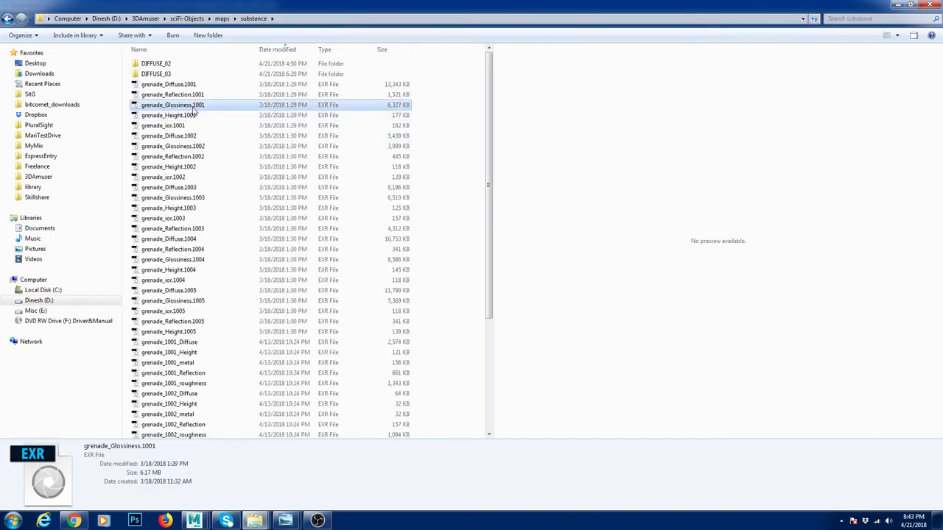
scroll(301, 350, down, 4)
click(197, 352)
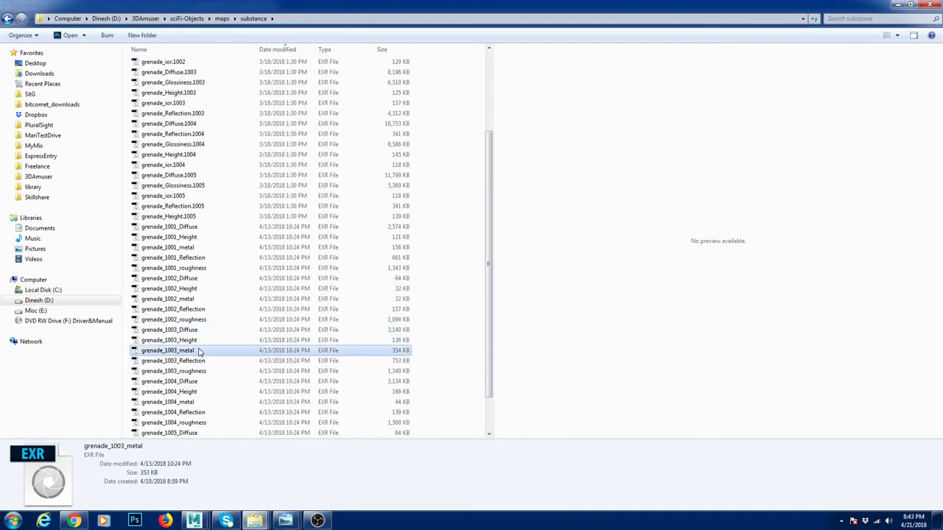
click(190, 299)
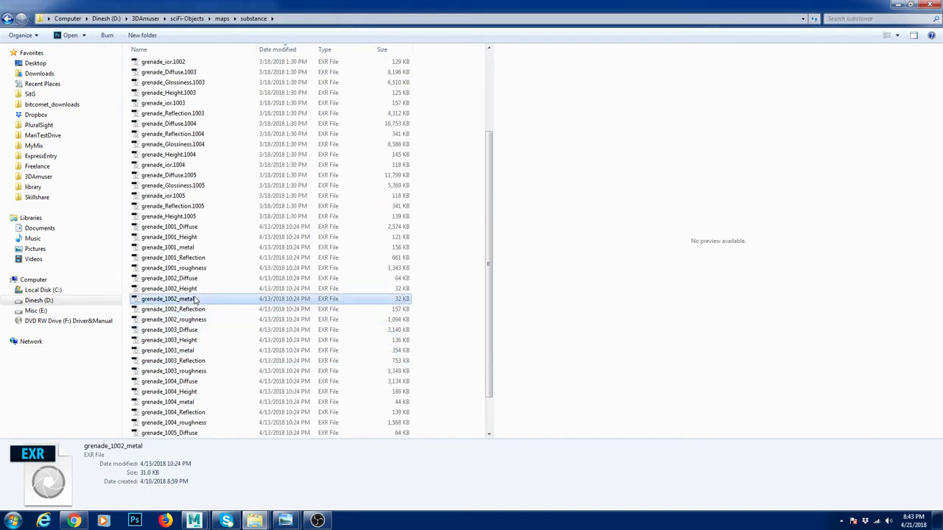
click(194, 249)
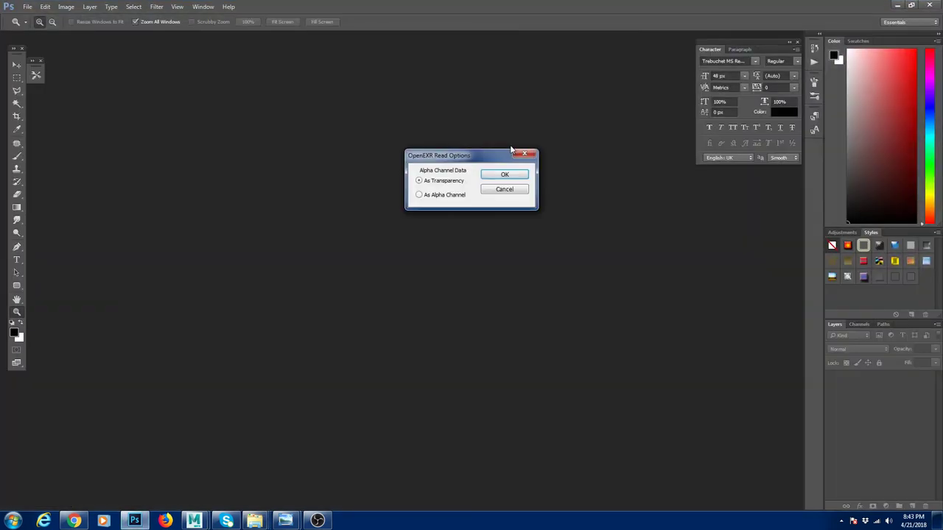
click(504, 175)
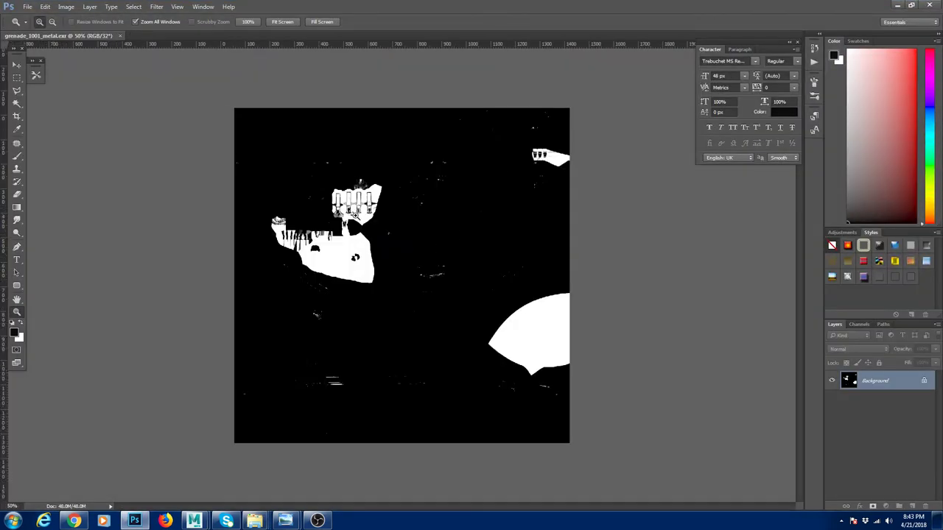
click(430, 214)
click(438, 236)
click(510, 234)
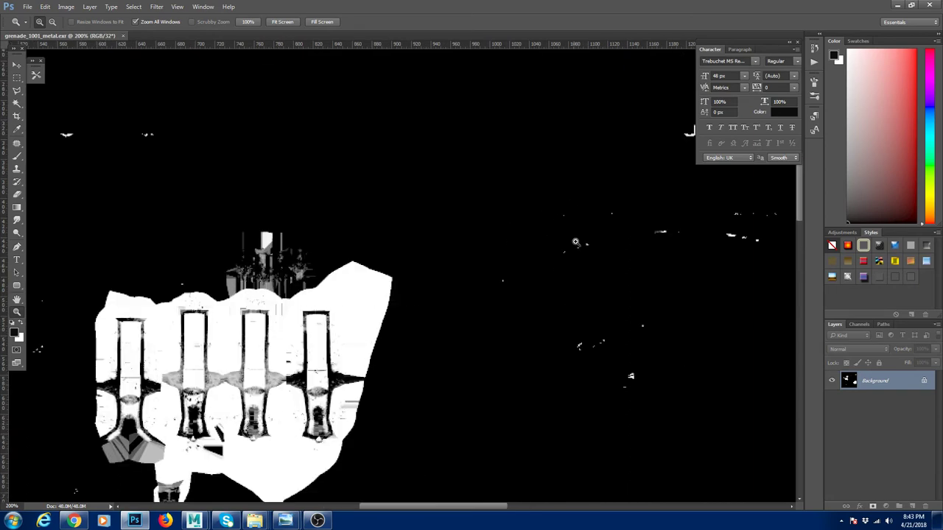
Examine the grenade_1001_metal mask as a whole, with a close look at the four slotted shapes at 300% zoom.
drag(613, 313, 495, 119)
alt+click(361, 283)
alt+click(361, 283)
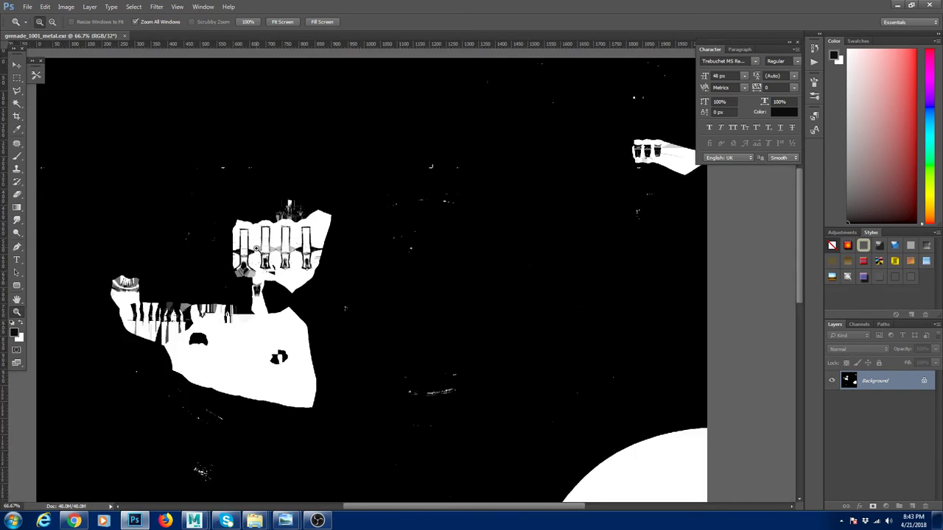
click(255, 249)
click(339, 224)
click(409, 212)
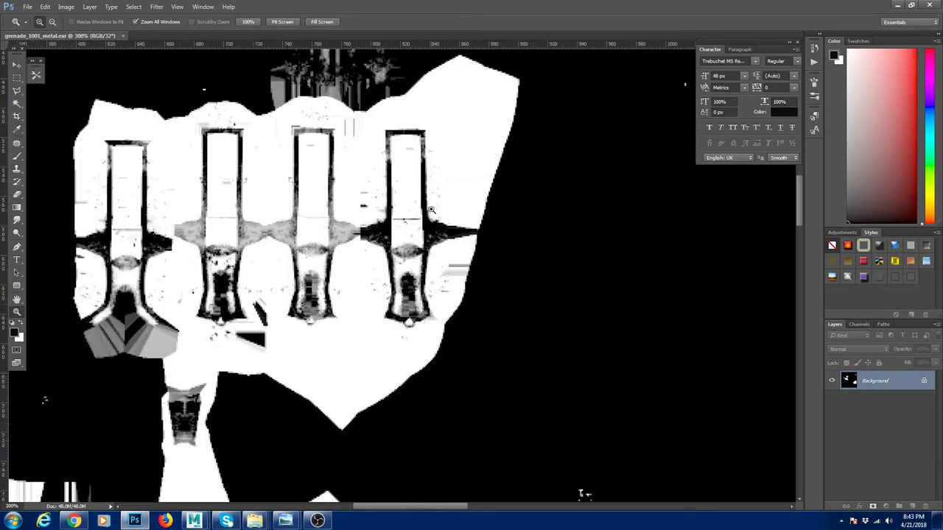
Open grenade_1002_metal from the substance folder in Photoshop with its alpha channel read as transparency.
key(alt+Tab)
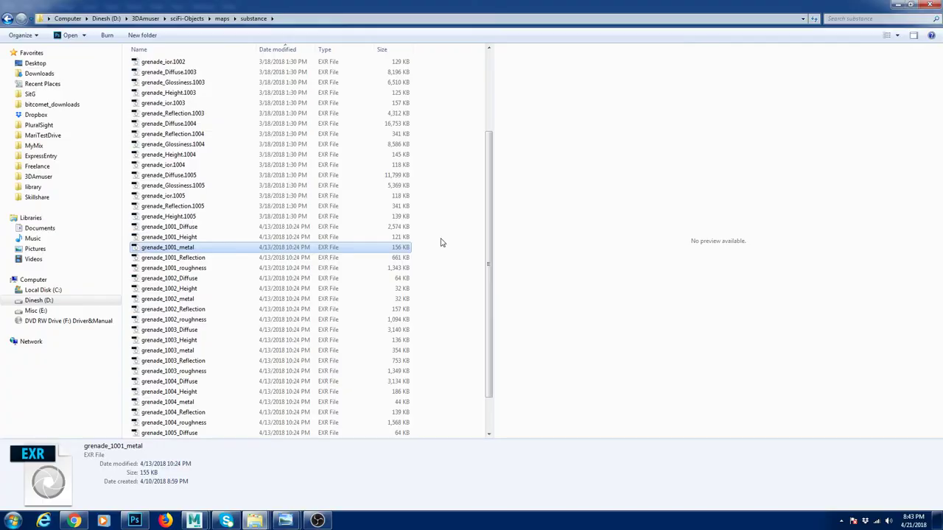
click(191, 288)
click(193, 309)
click(195, 299)
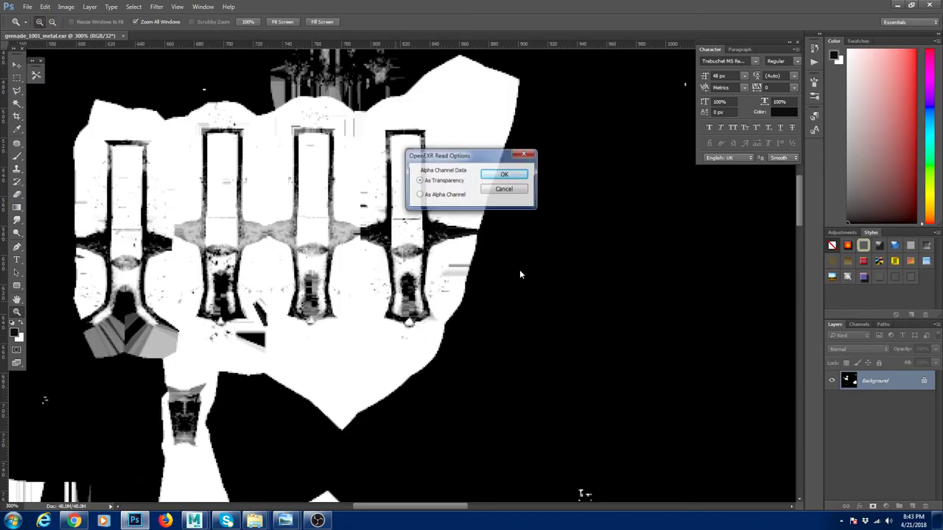
click(512, 176)
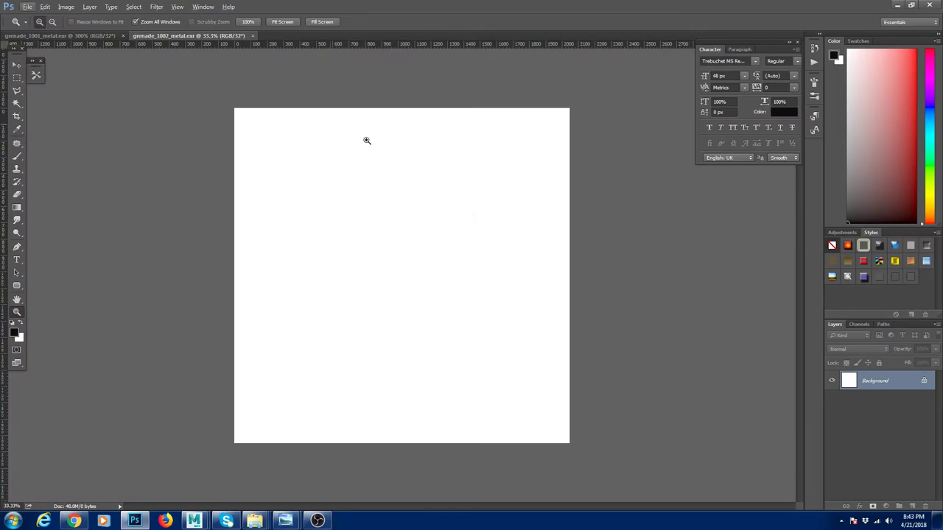
Open grenade_1003_metal from the substance folder in Photoshop with its alpha channel read as transparency.
key(alt+Tab)
click(178, 310)
click(190, 330)
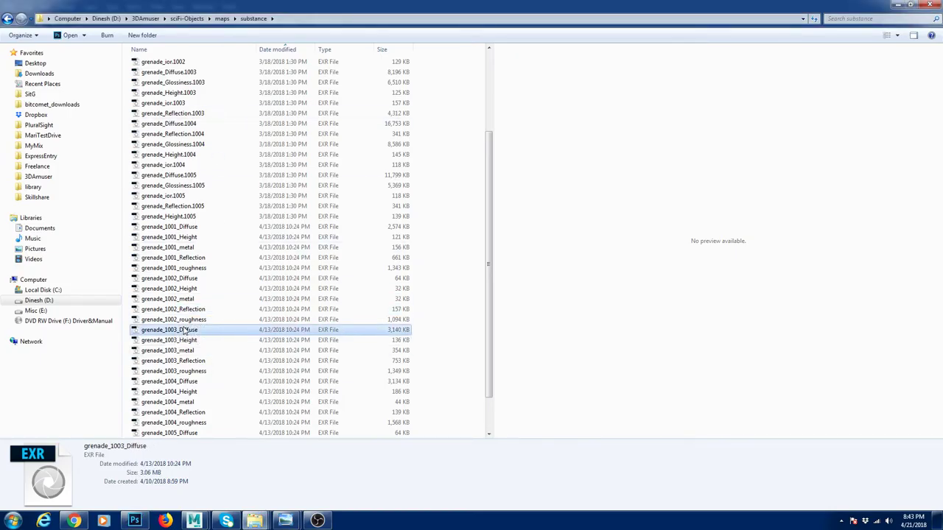
click(200, 319)
click(193, 340)
double_click(191, 351)
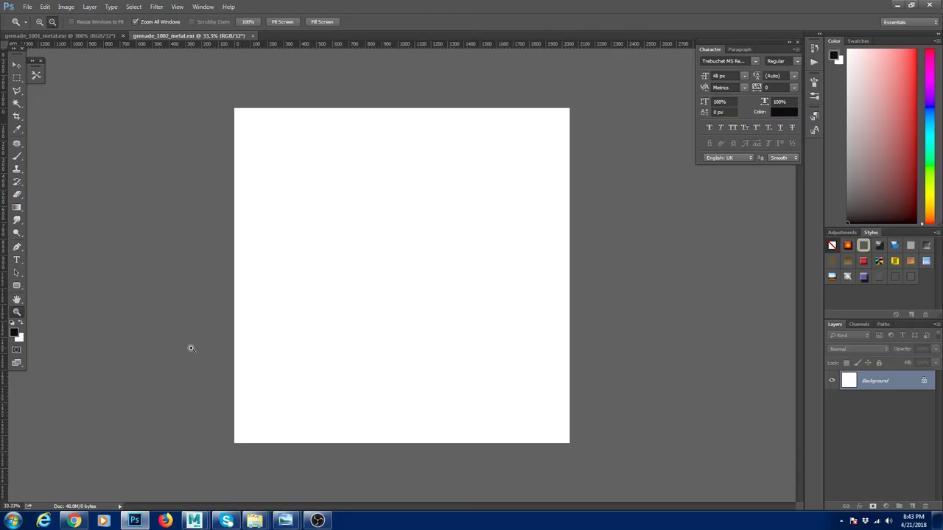
click(505, 176)
Examine the grenade_1003_metal mask, from the small scratch marks at 300% to the large white area at 100% zoom.
click(348, 205)
click(306, 226)
click(311, 217)
click(306, 190)
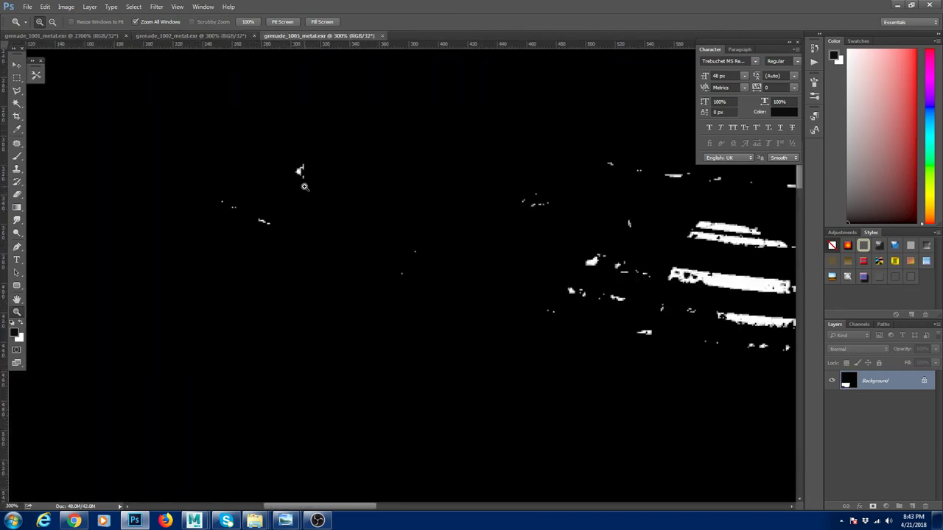
drag(663, 254, 410, 243)
alt+click(487, 241)
alt+click(487, 240)
alt+click(487, 240)
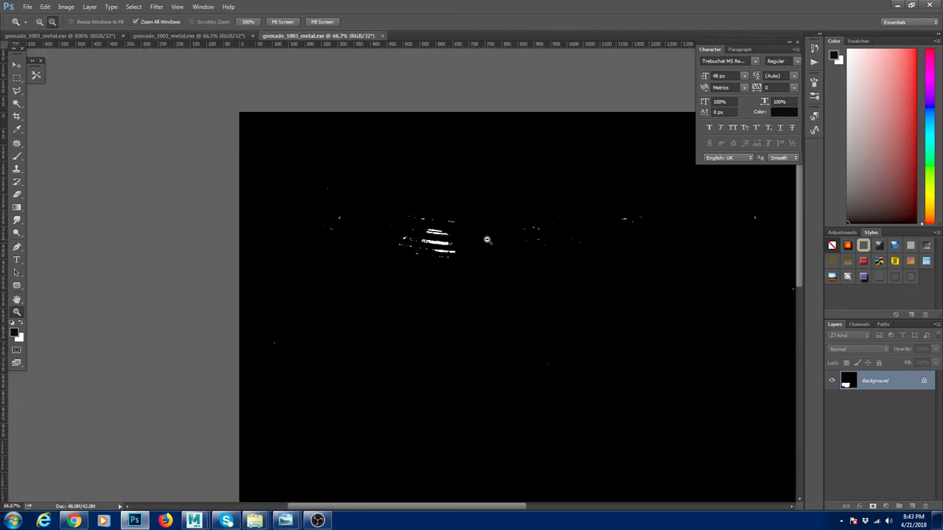
alt+click(486, 240)
drag(626, 326, 414, 173)
key(alt)
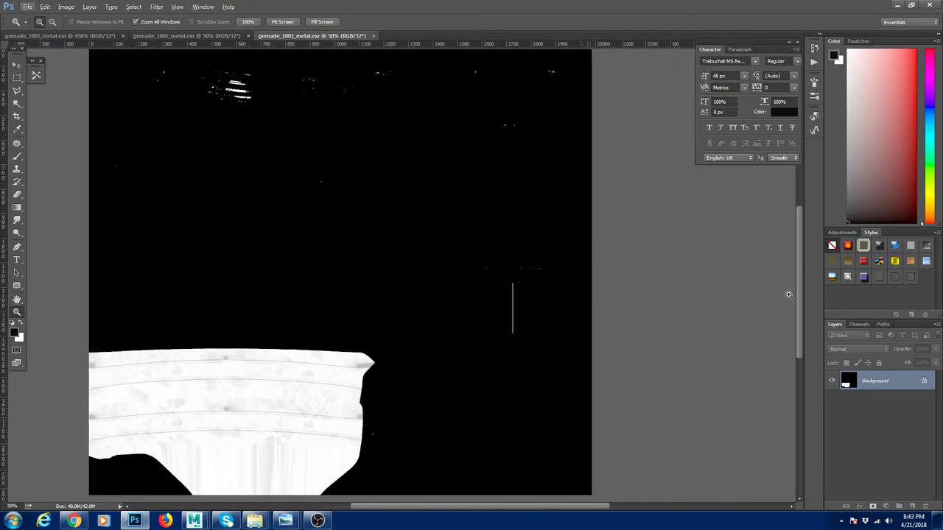
click(245, 390)
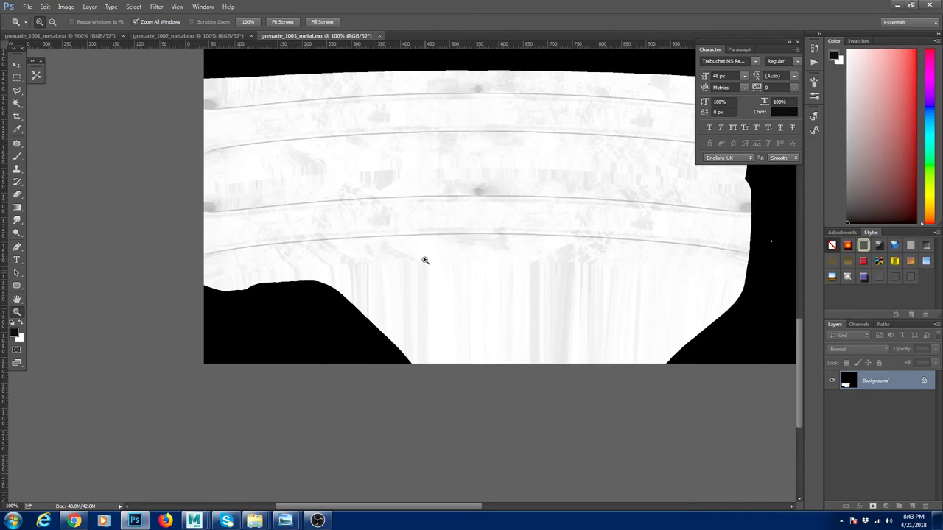
Return to Maya with the Photoshop, Explorer and Hypershade windows minimized, and select the grenade's bottom ring.
click(897, 5)
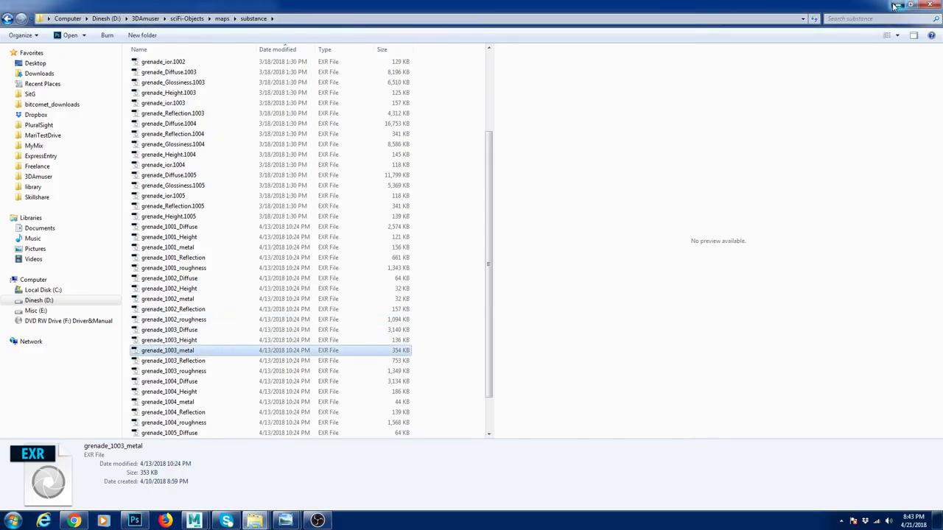
click(897, 6)
click(908, 11)
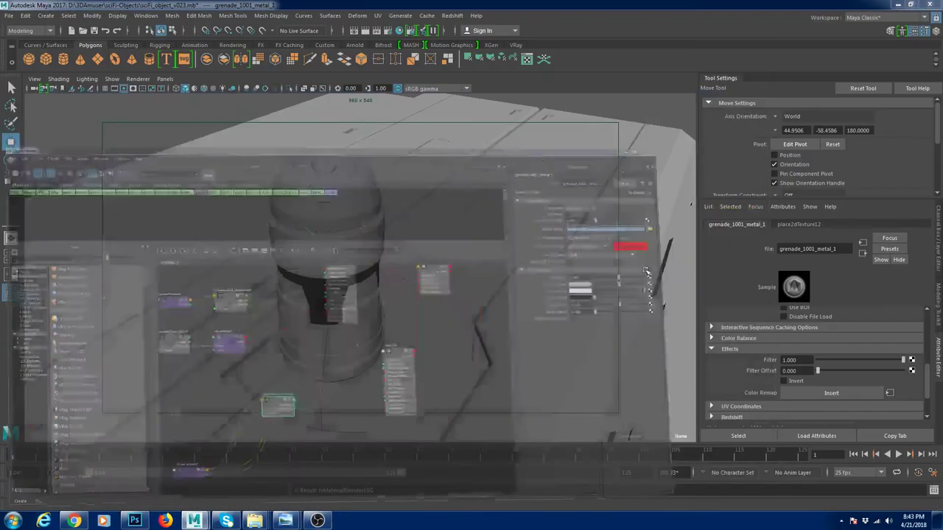
click(287, 359)
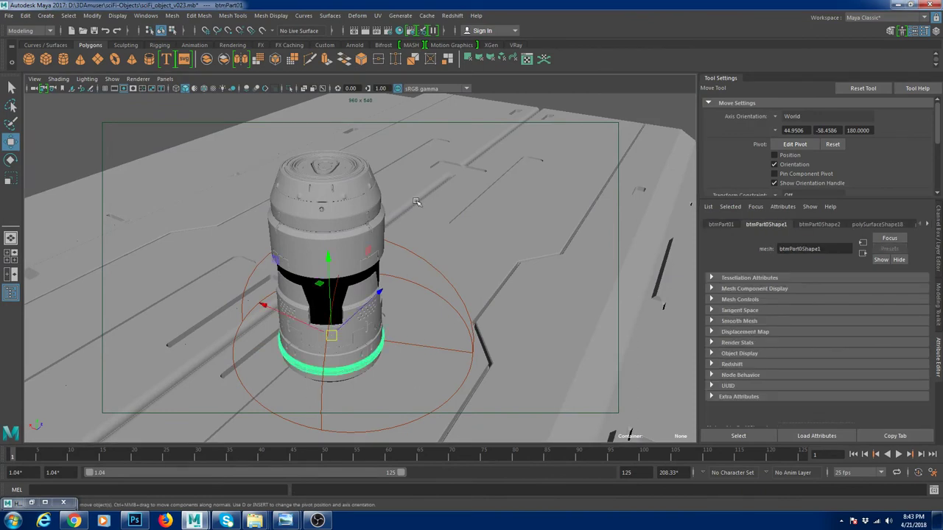
alt+drag(388, 212, 377, 233)
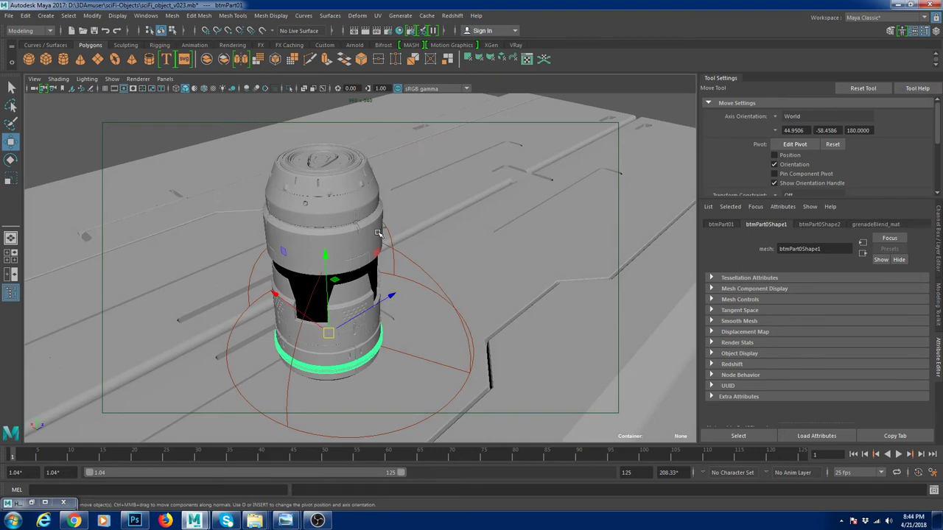
alt+drag(315, 277, 315, 284)
Replace the diffuse image of the grenade's base material grenade_mat2 with grenade_1001_Diffuse.exr from the DIFFUSE_03 folder.
click(309, 251)
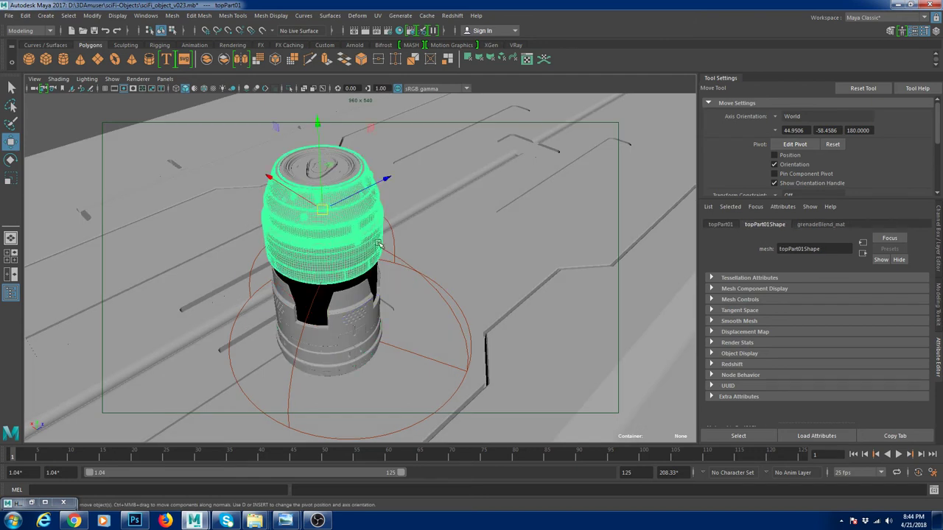
alt+drag(298, 254, 304, 242)
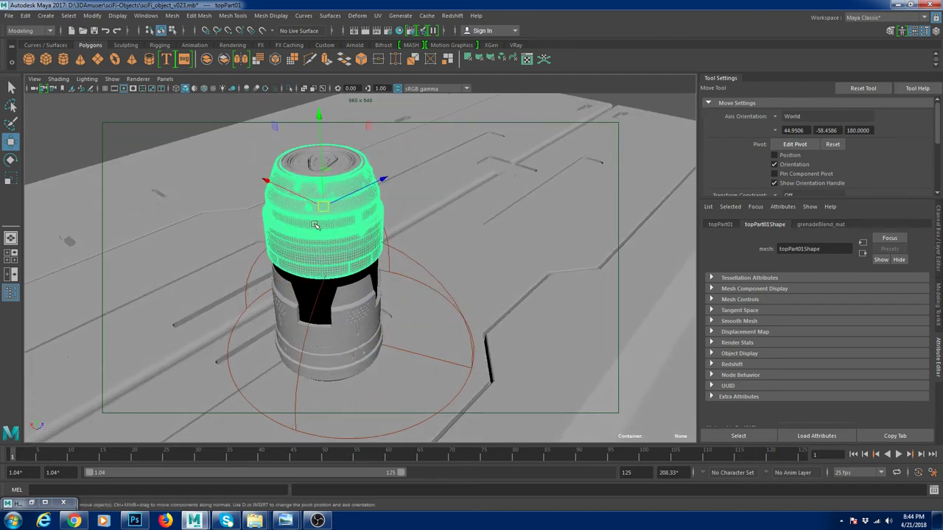
click(836, 223)
click(916, 328)
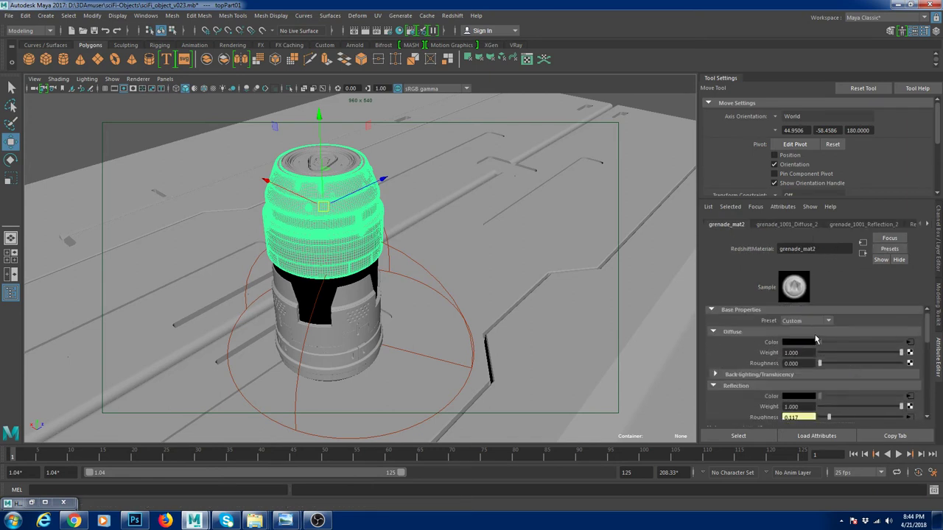
click(910, 342)
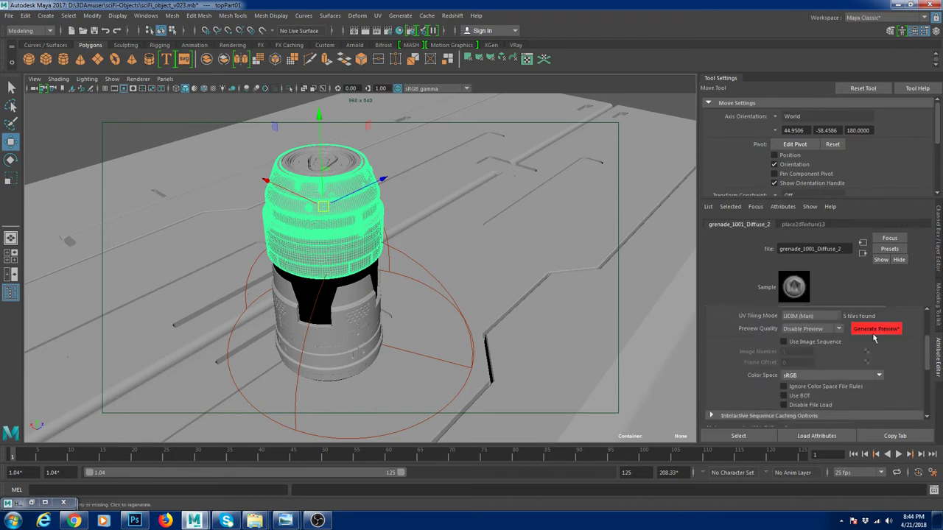
click(914, 358)
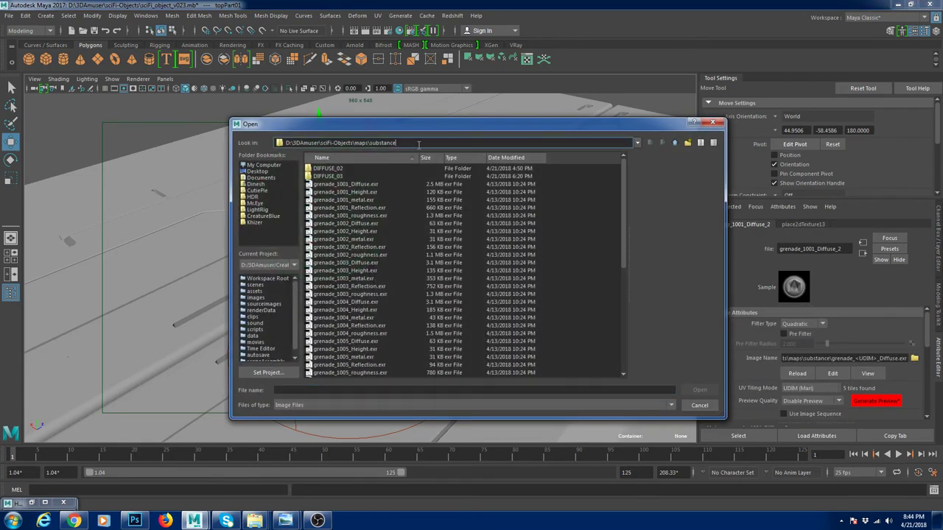
drag(395, 143, 376, 142)
click(339, 176)
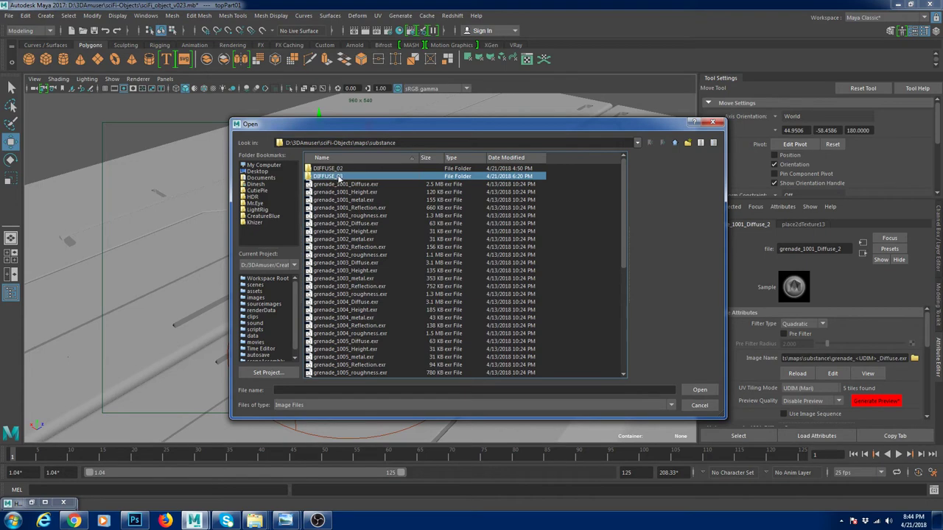
double_click(341, 176)
click(364, 170)
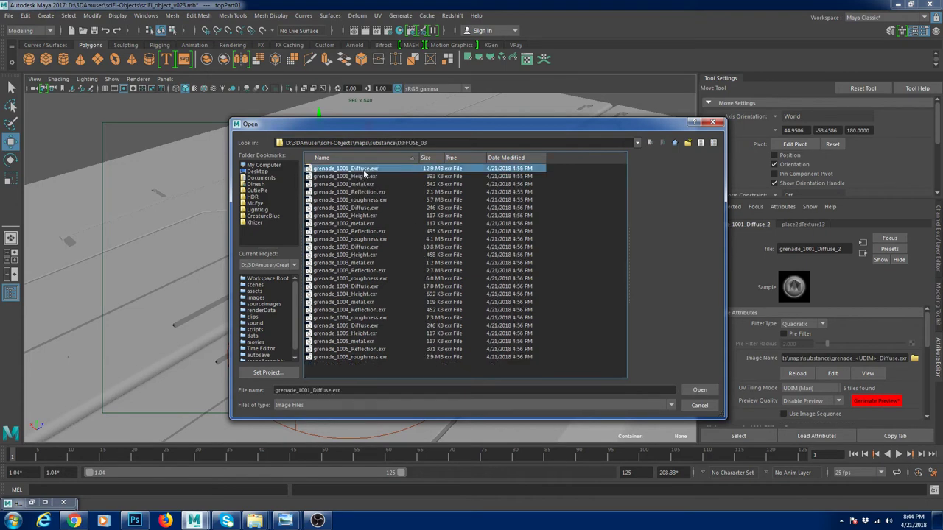
double_click(359, 171)
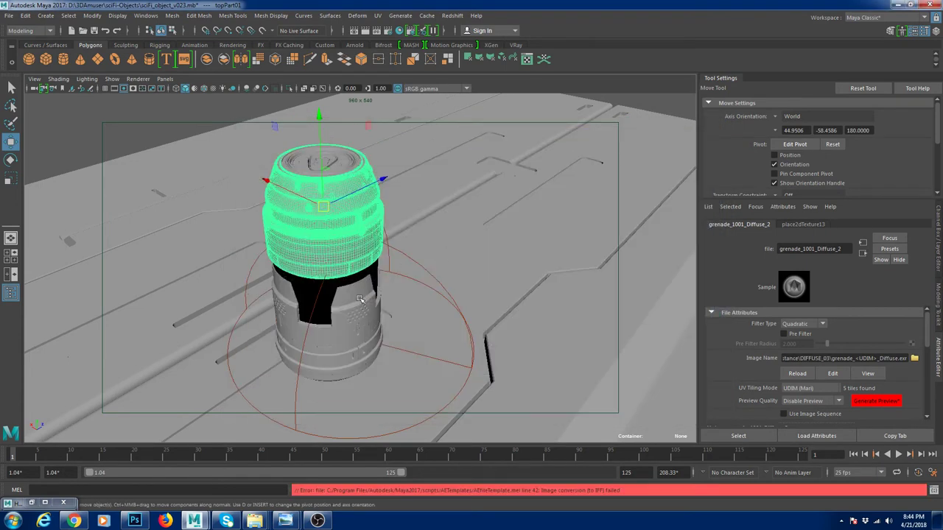
Reselect the grenade's top part and open grenade_mat2, the base material of grenadeBlend_mat.
click(321, 302)
click(357, 241)
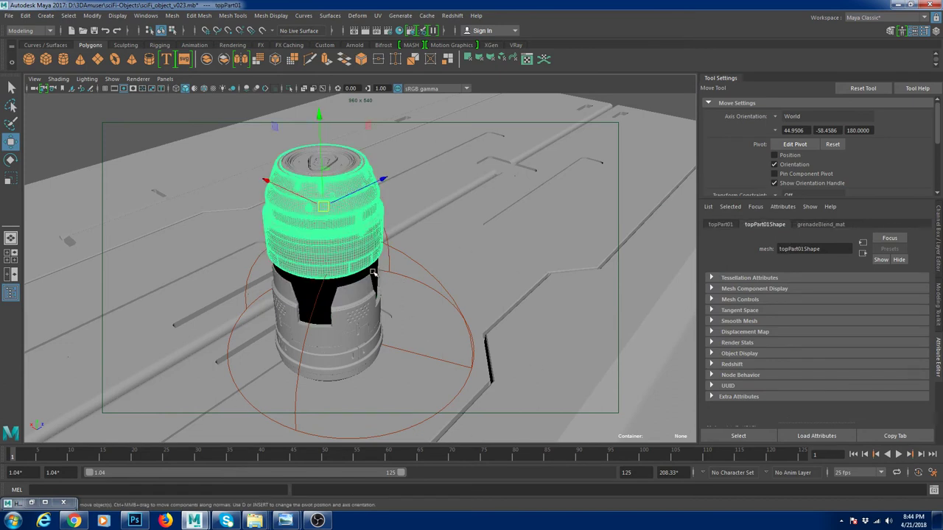
click(353, 319)
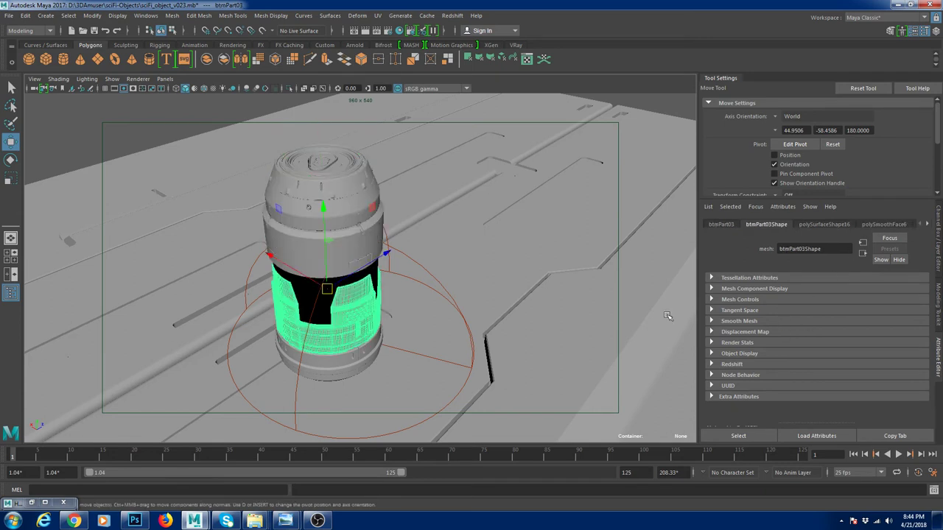
click(363, 167)
click(832, 225)
click(911, 329)
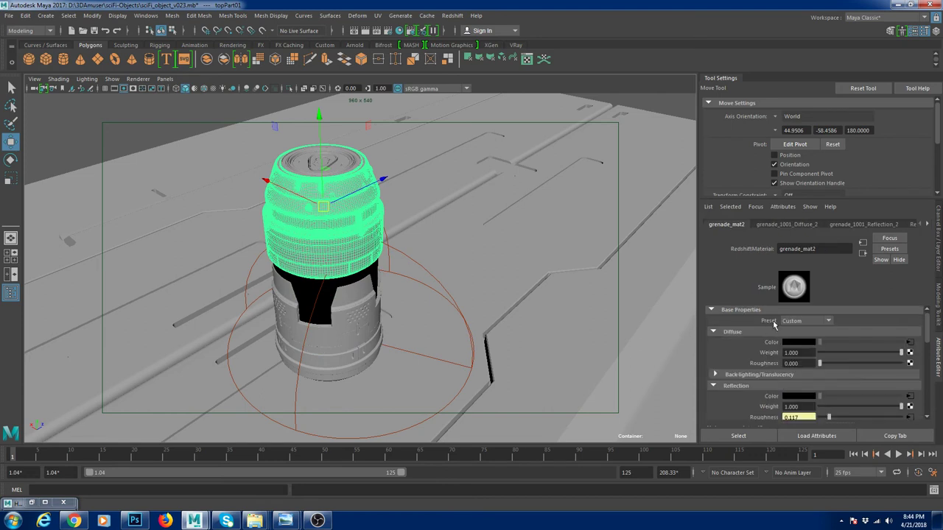
Open the bump map assigned in grenade_mat2's overall settings and set its height scale to 0.
scroll(855, 377, down, 10)
scroll(749, 364, up, 4)
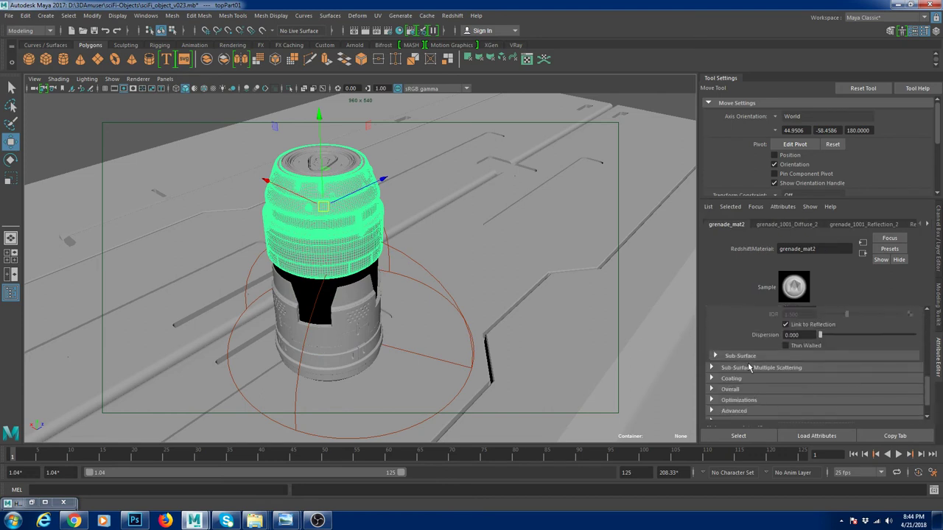
scroll(749, 365, down, 4)
click(730, 360)
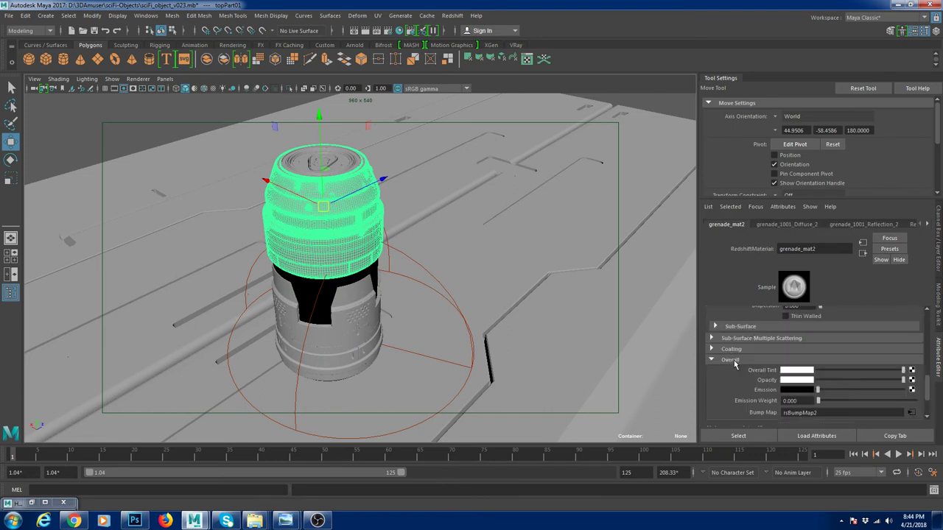
click(911, 413)
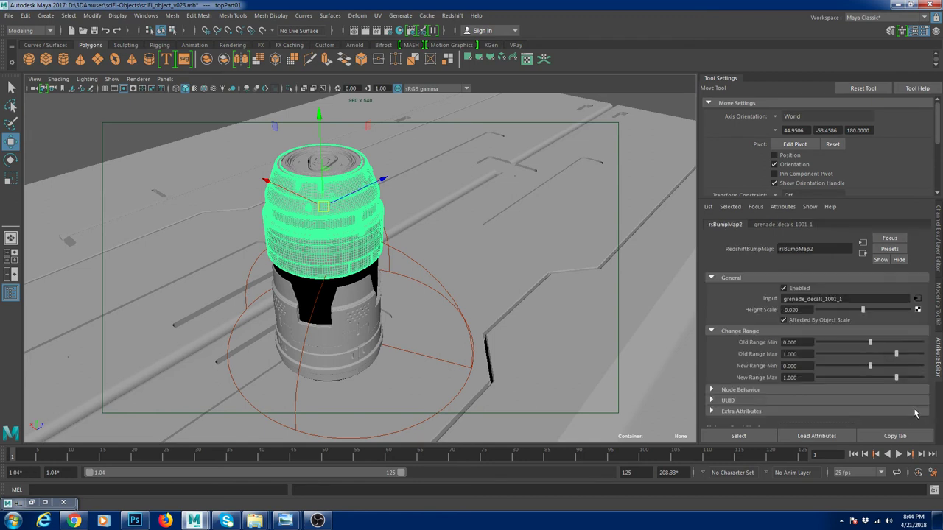
click(792, 311)
text(0)
key(Tab)
Reframe the grenade and start an interactive render in the Redshift Render View.
scroll(646, 318, up, 2)
scroll(495, 210, down, 5)
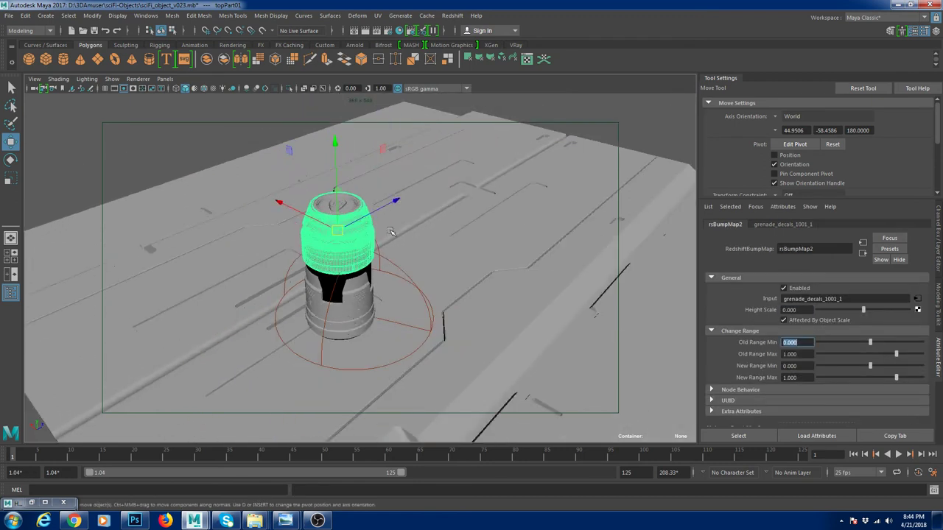
alt+drag(396, 289, 405, 263)
scroll(447, 286, up, 3)
click(452, 15)
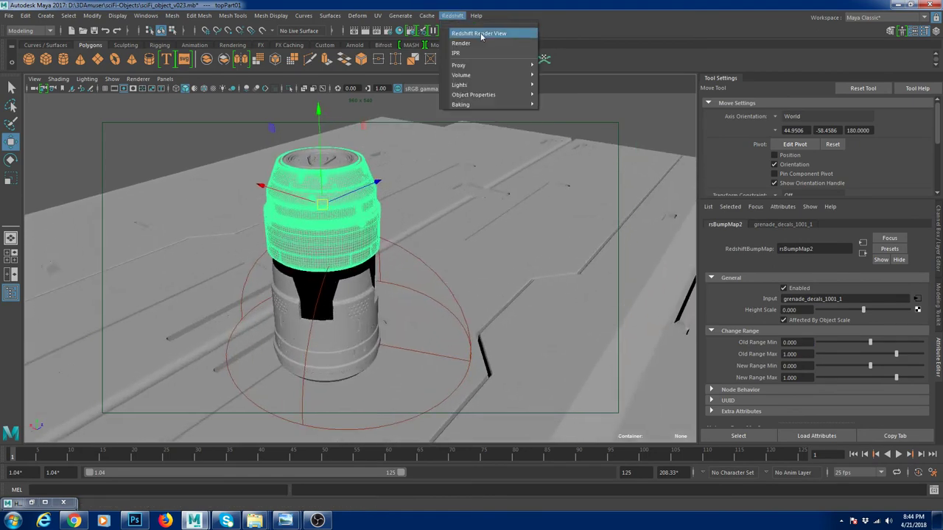
click(483, 31)
click(370, 59)
Examine the grenade's shell, decals and trim in the progressive render at 130% and 100% zoom.
scroll(566, 216, down, 5)
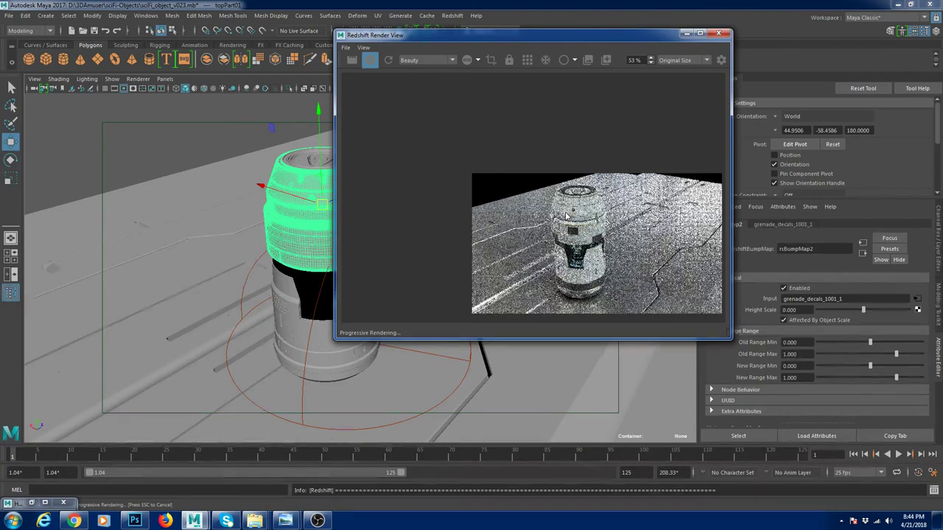
scroll(566, 216, up, 6)
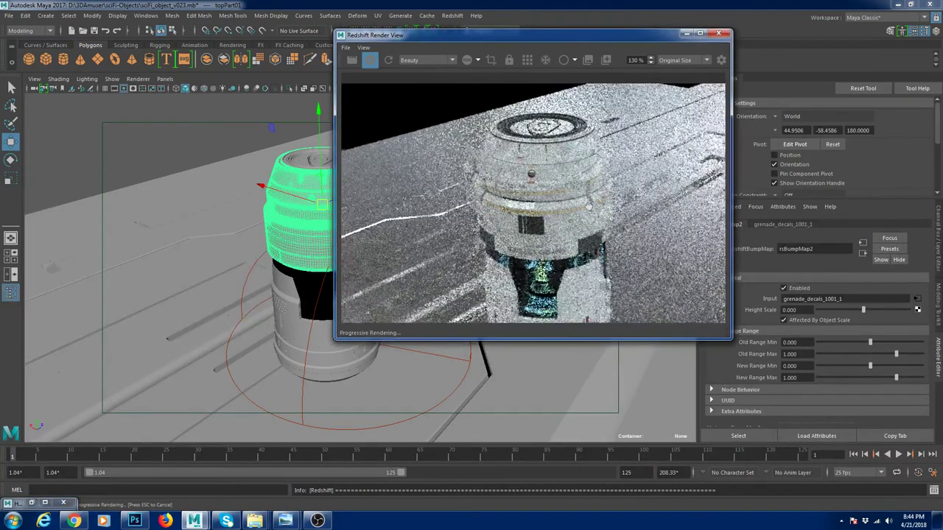
scroll(574, 179, down, 2)
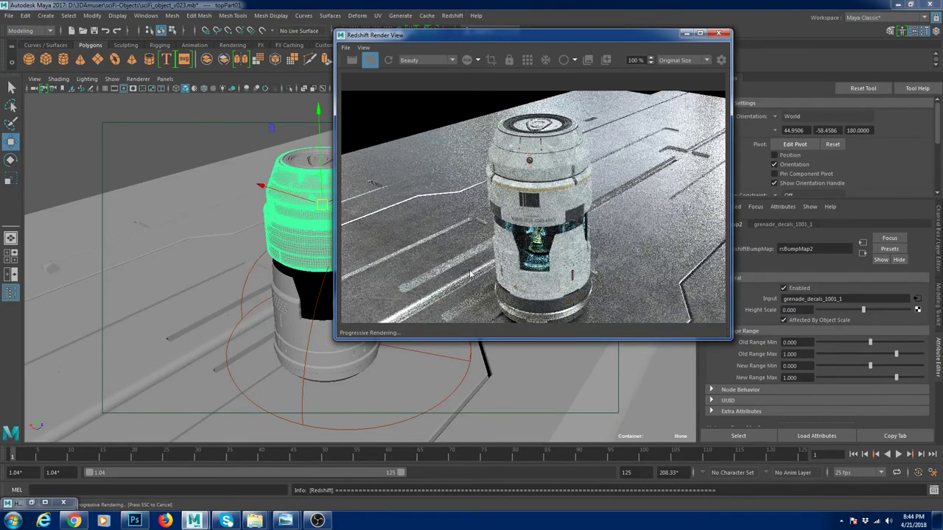
alt+middle_drag(274, 288, 278, 288)
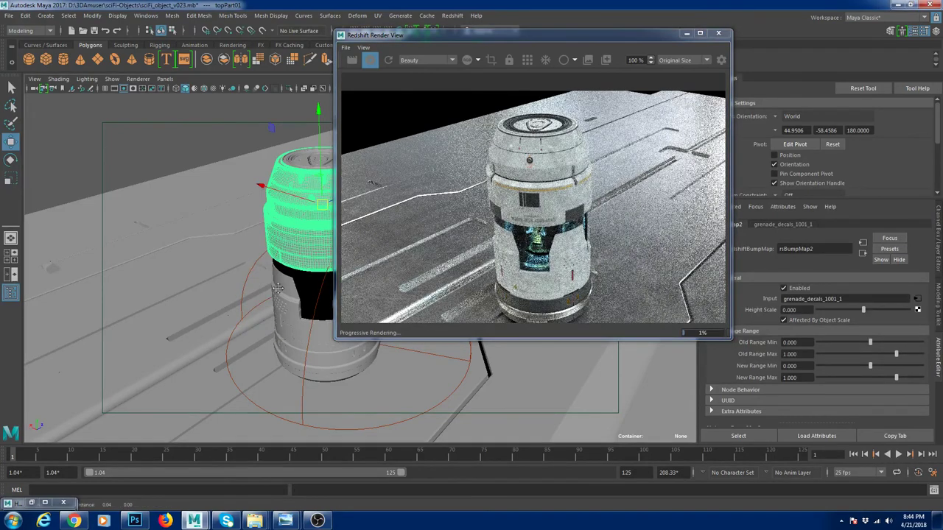
Go back from the bump map's decal texture to grenadeBlend_mat and open its base material, grenade_mat2.
alt+drag(278, 289, 251, 248)
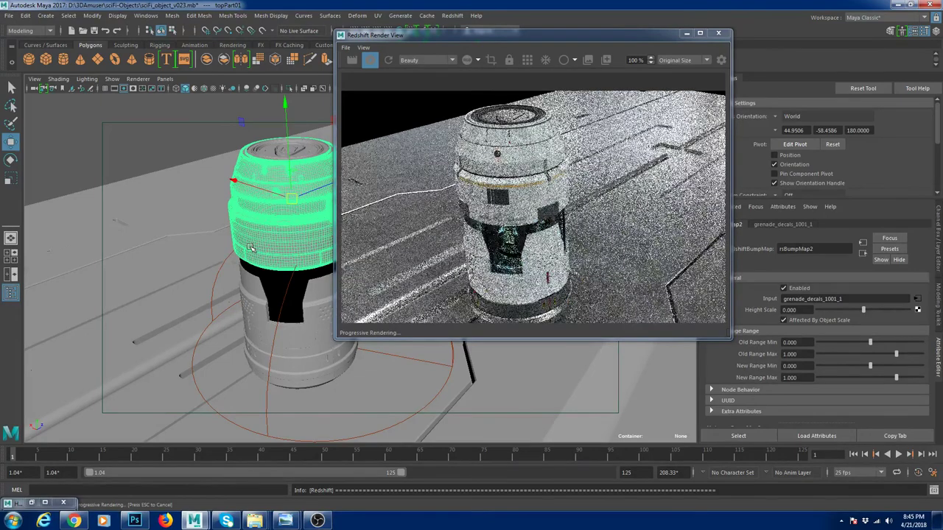
click(782, 224)
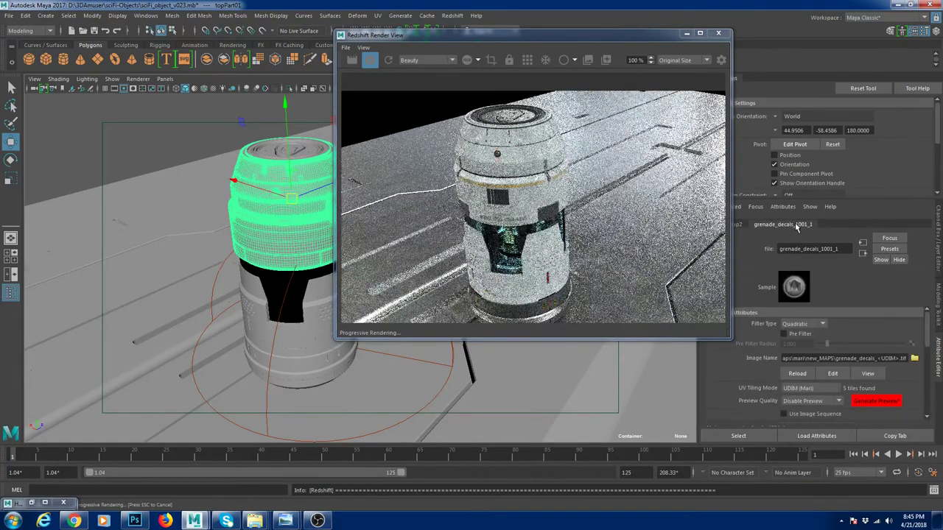
click(862, 253)
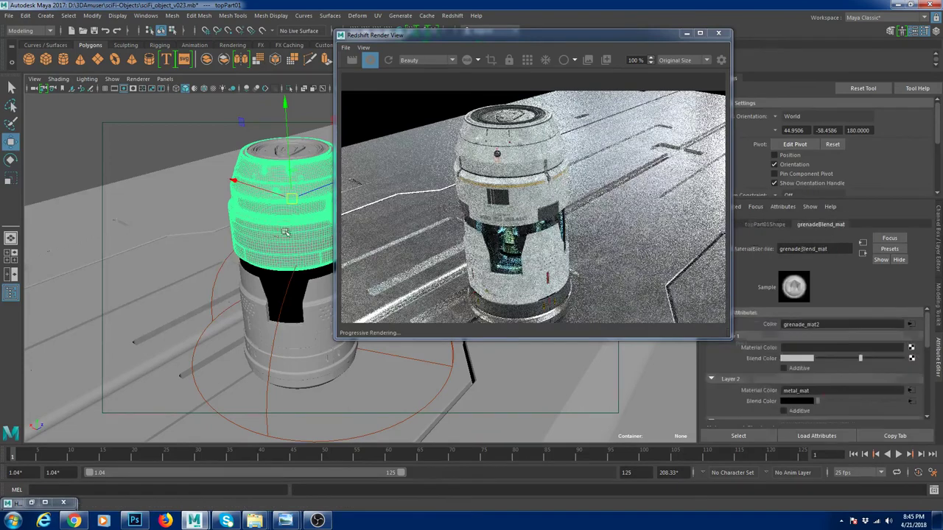
key(ctrl+a)
key(ctrl+a)
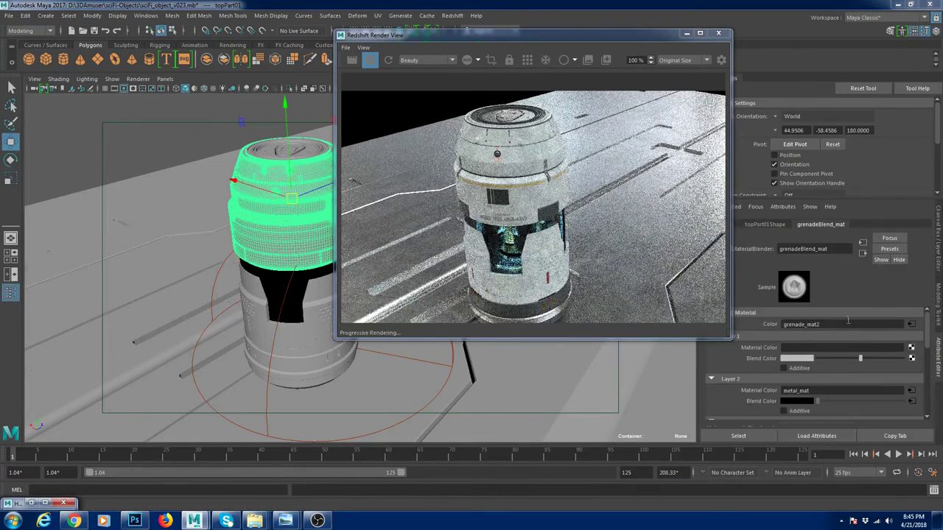
click(910, 325)
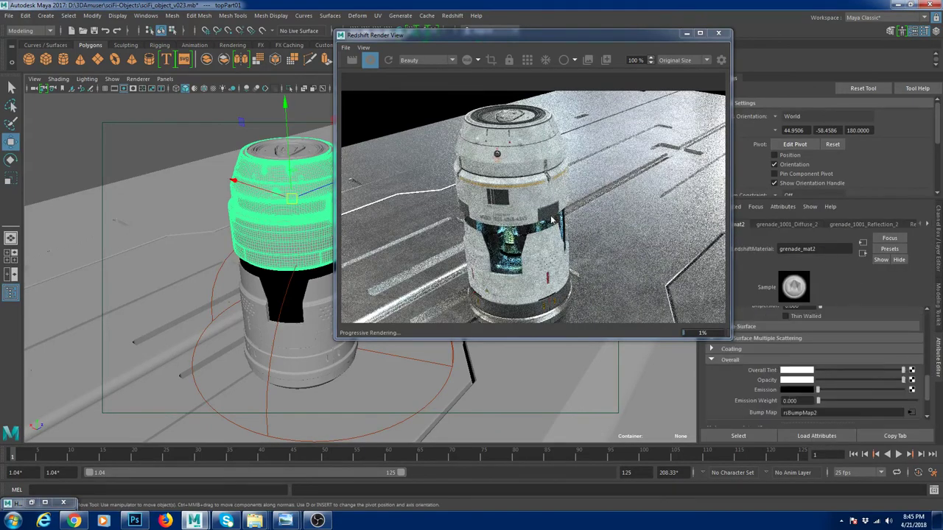
Replace grenade_mat2's diffuse color texture with the grenade Diffuse EXR from the DIFFUSE_02 folder.
scroll(862, 372, up, 5)
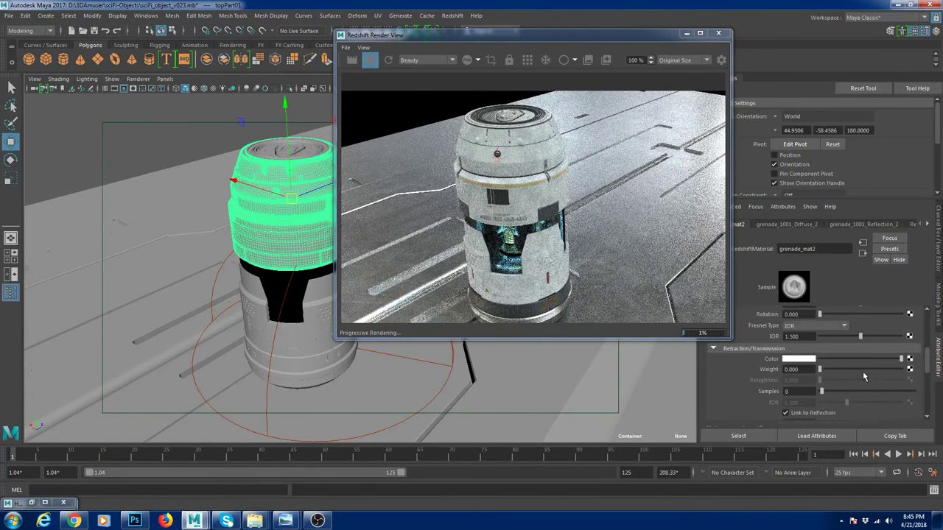
click(909, 345)
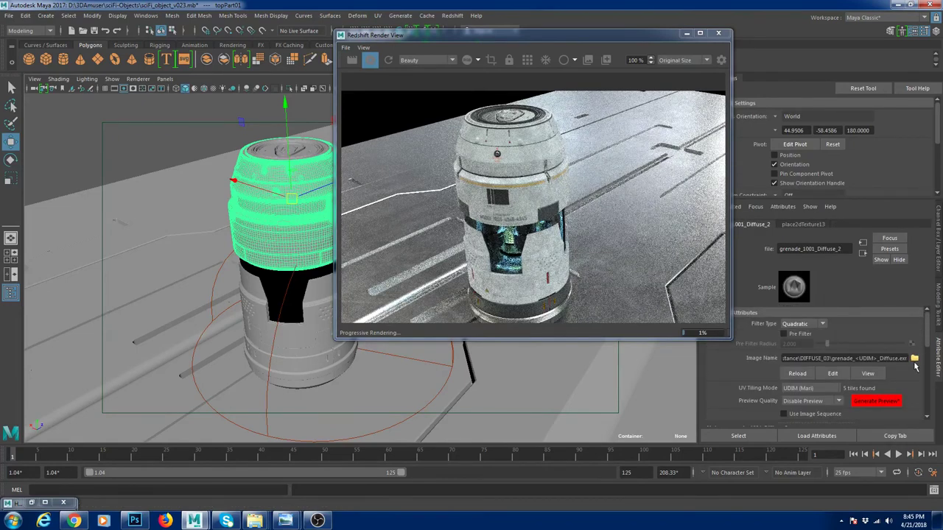
click(914, 358)
click(676, 143)
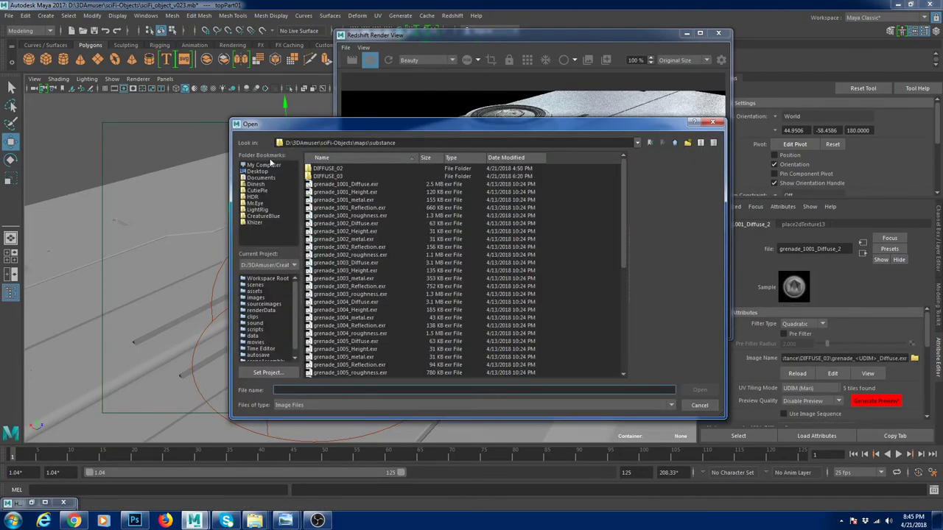
double_click(342, 169)
double_click(370, 169)
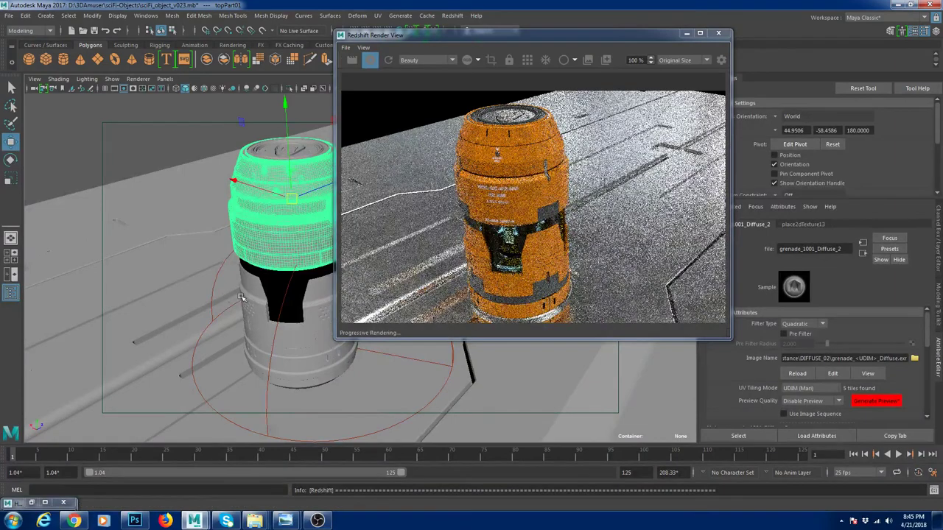
Examine the grenade with its DIFFUSE_02 texture in the interactive render from several angles and at 95% zoom.
alt+right_drag(226, 297, 209, 296)
alt+middle_drag(209, 296, 193, 293)
scroll(582, 193, down, 2)
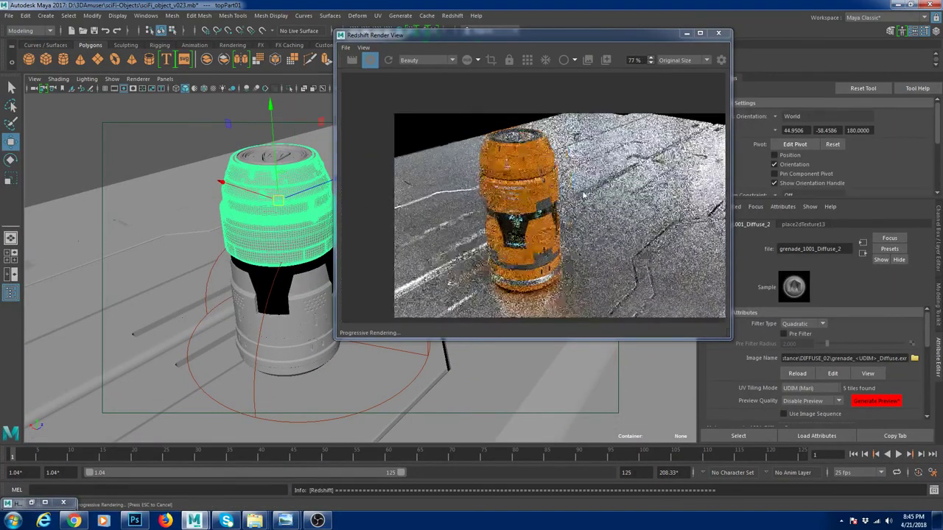
scroll(560, 194, up, 1)
scroll(551, 196, up, 1)
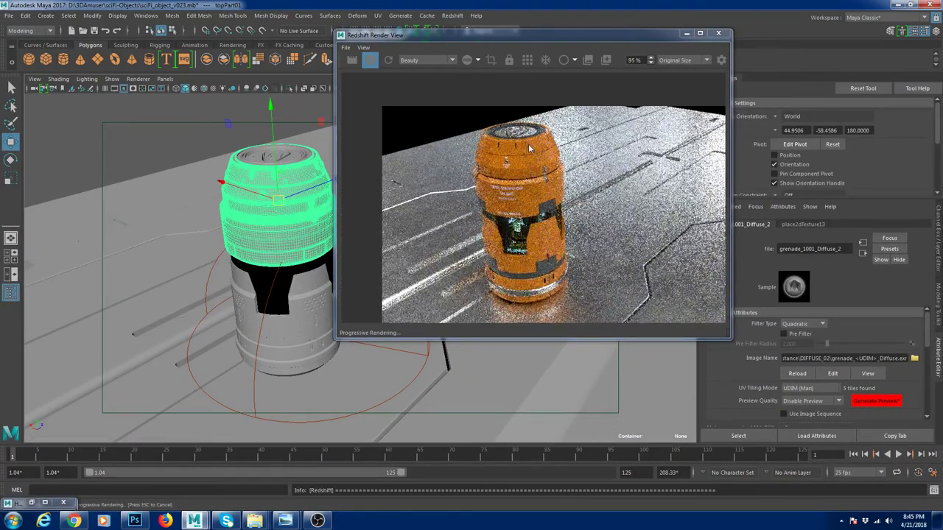
alt+drag(302, 250, 293, 255)
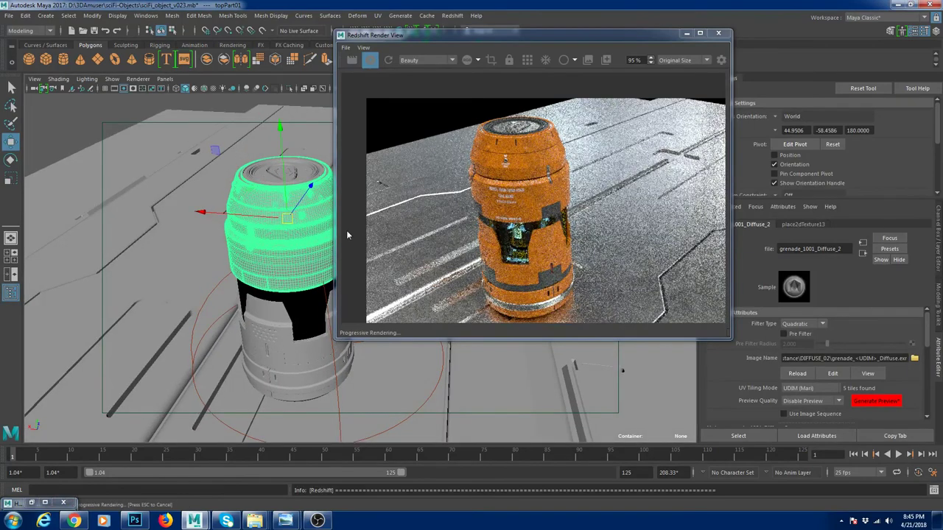
Look through shotCAM in the viewport and start a full-frame render in the maximized Redshift Render View.
click(165, 79)
mouse_move(192, 89)
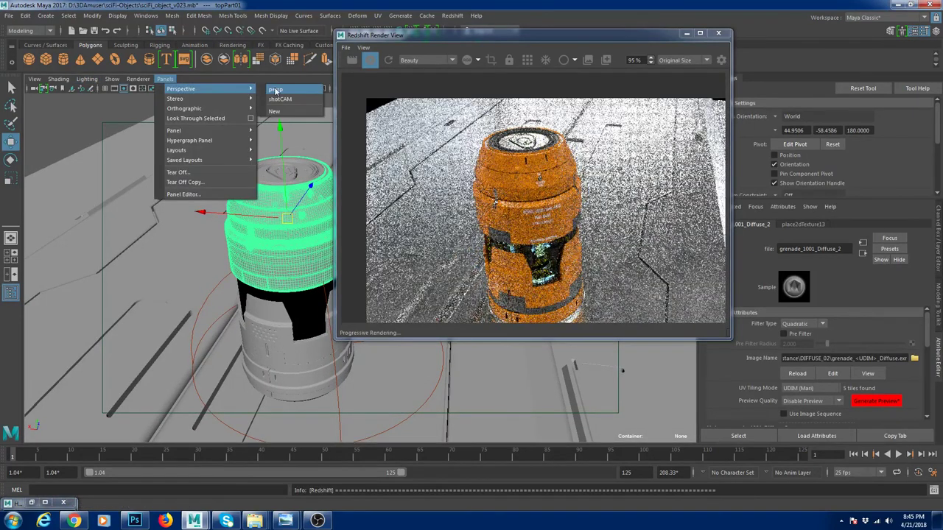
click(294, 95)
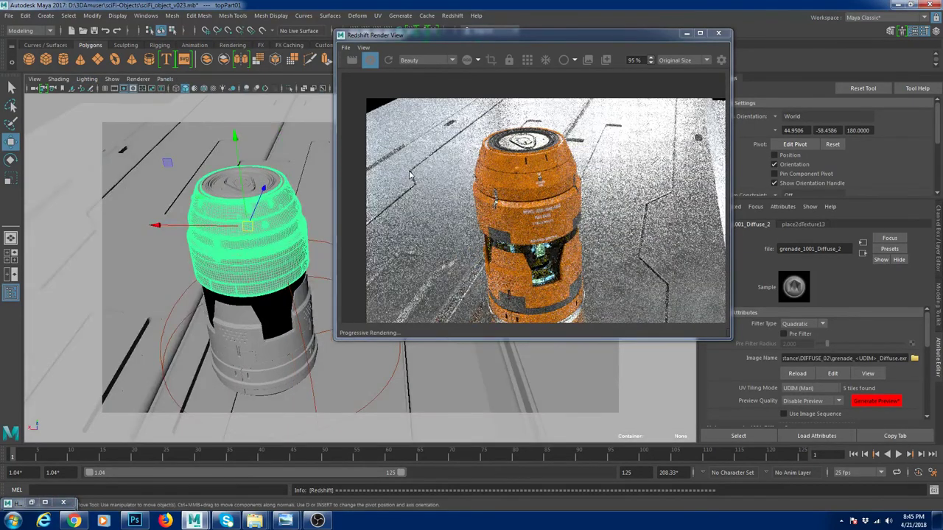
click(662, 38)
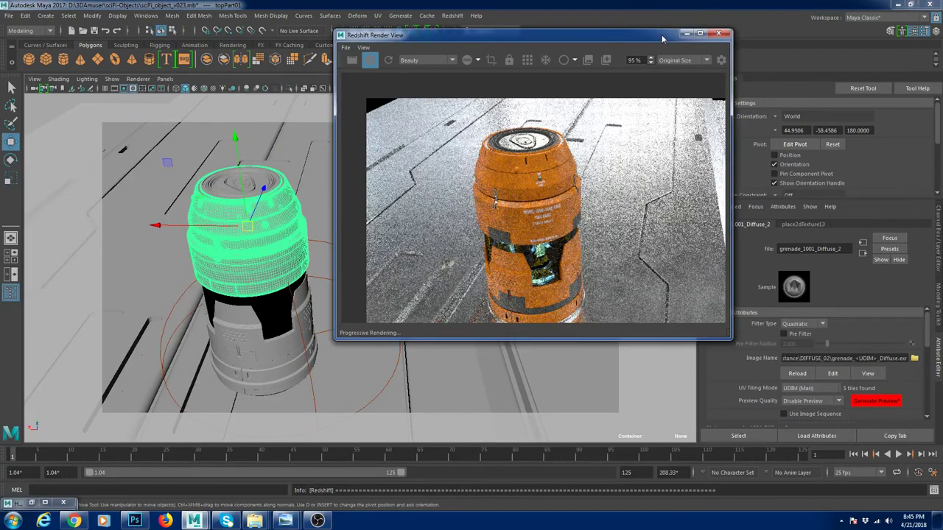
double_click(662, 38)
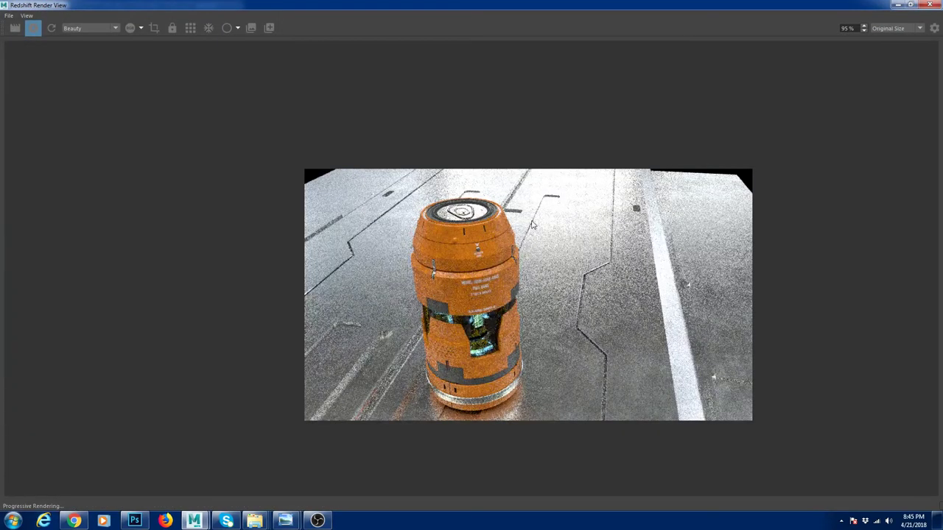
click(15, 28)
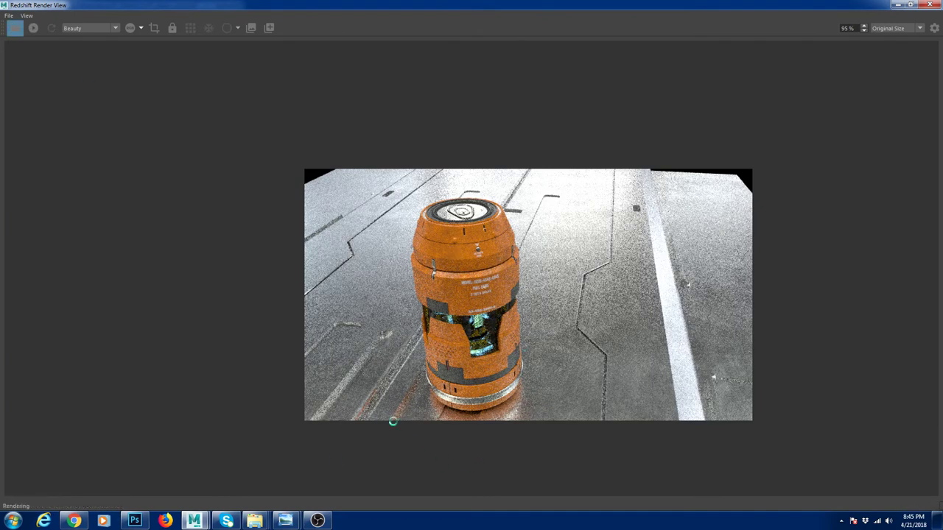
Switch to Windows Explorer, browse to the saved grenade renders and open diffuse_01_RENDER in Windows Photo Viewer.
mouse_move(254, 520)
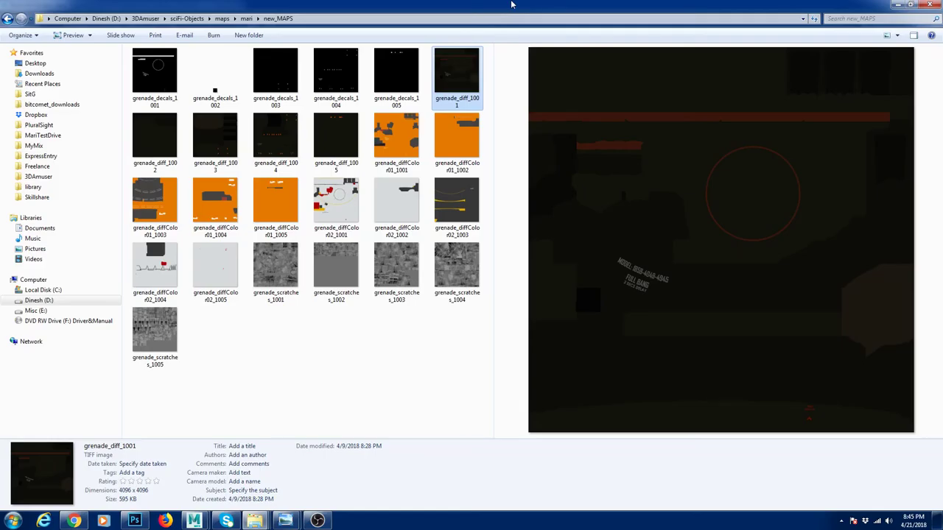
click(321, 471)
click(228, 30)
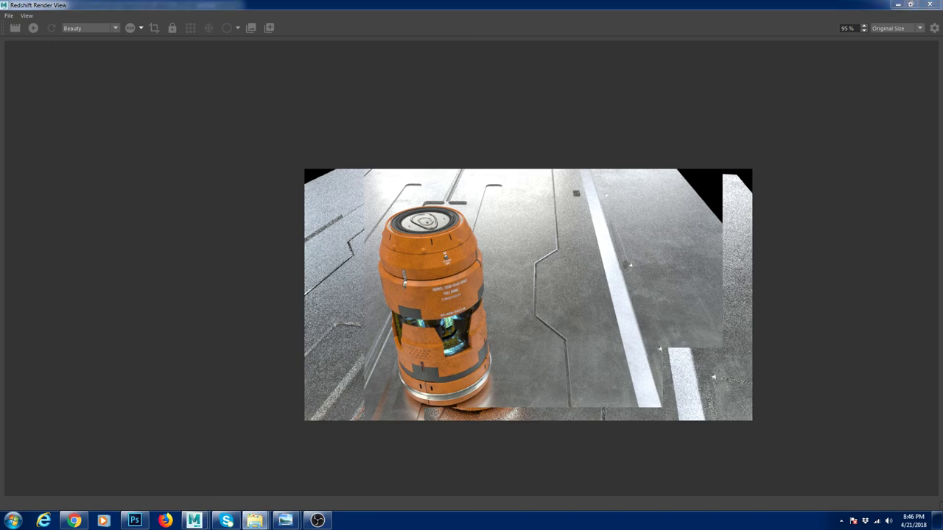
drag(0, 84, 507, 95)
double_click(507, 95)
click(167, 75)
double_click(168, 73)
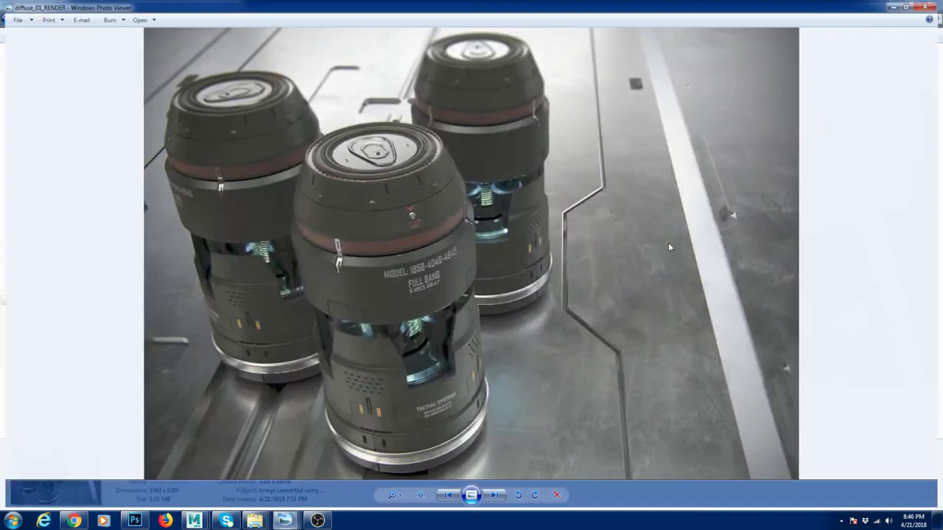
Play the saved grenade renders as a full-screen slide show and compare the dark, white and orange versions.
click(472, 498)
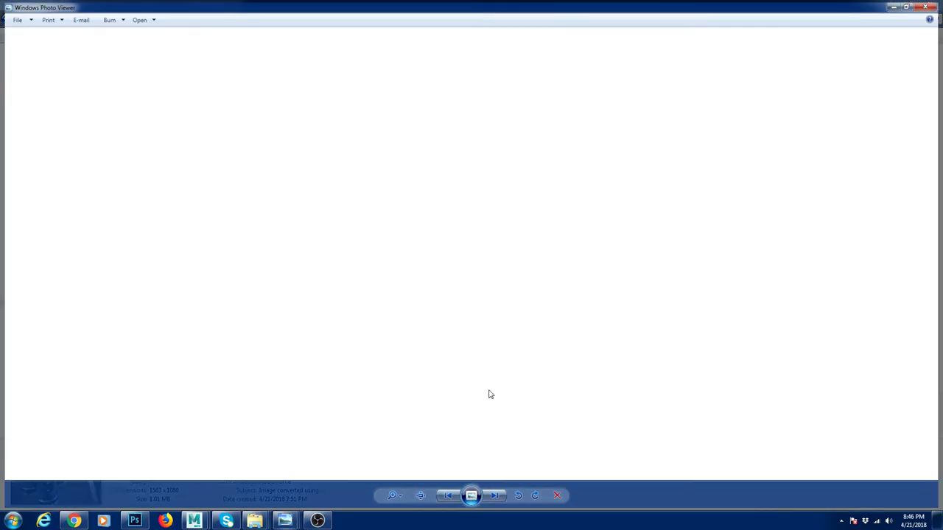
key(Right)
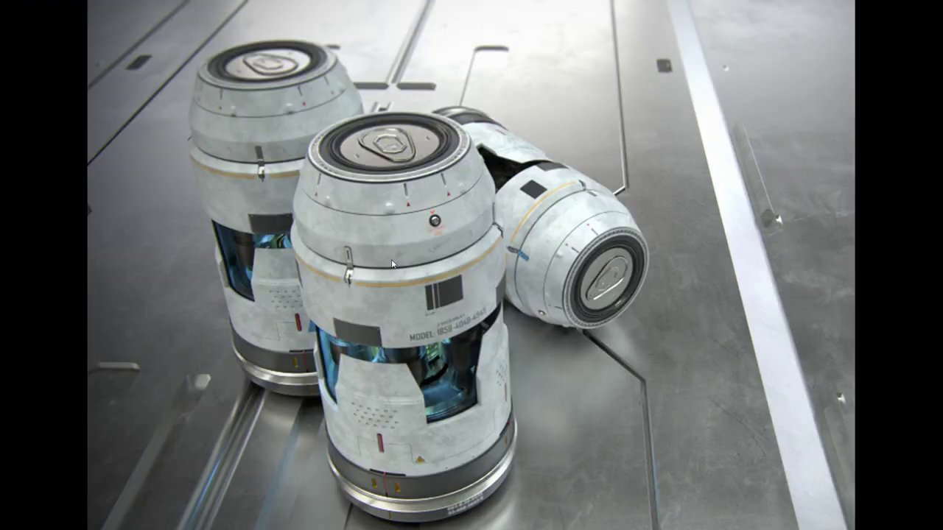
key(Right)
key(Right)
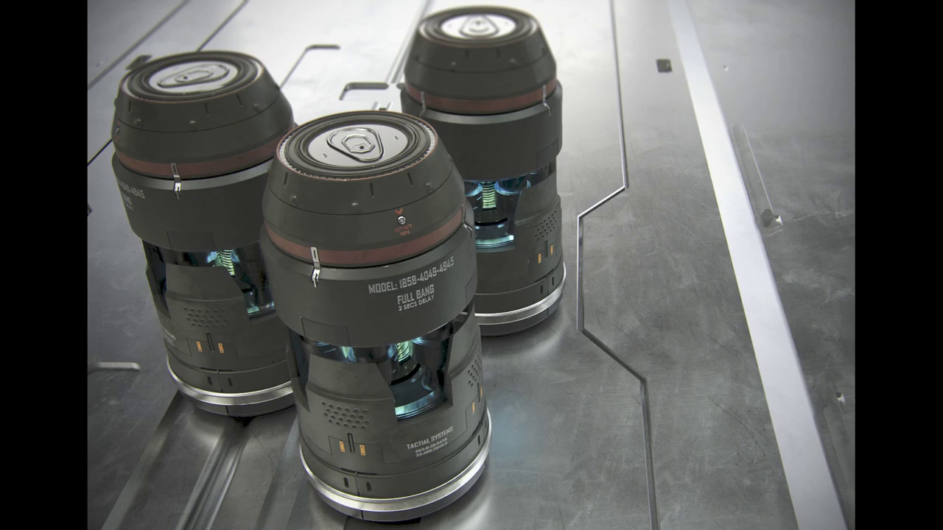
key(Right)
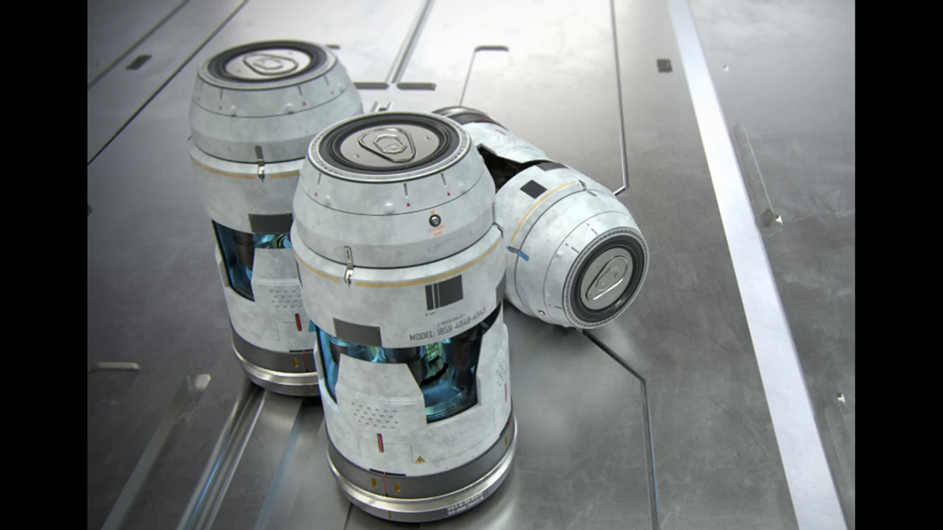
key(Right)
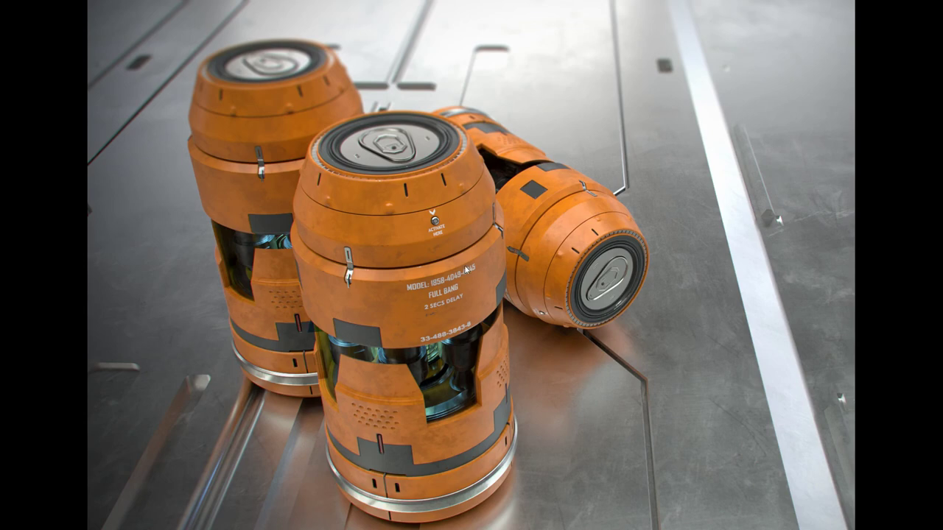